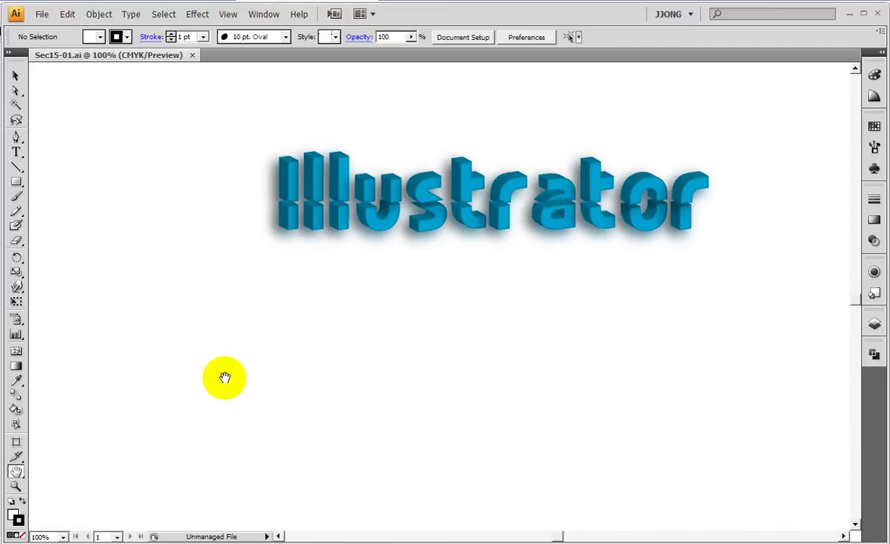
Type 'illustrator' at 48 pt as a new text line below the 3D title
left_click(15, 152)
left_click(282, 334)
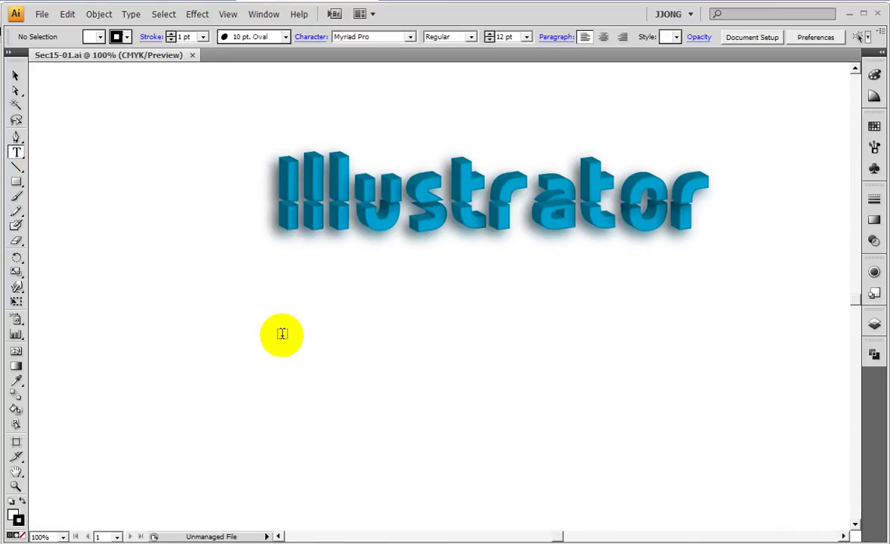
left_click(345, 333)
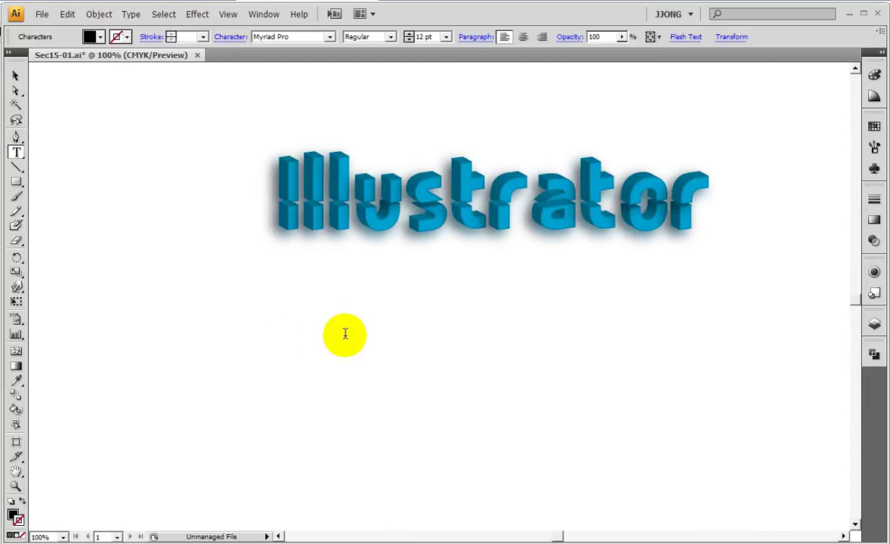
left_click(445, 36)
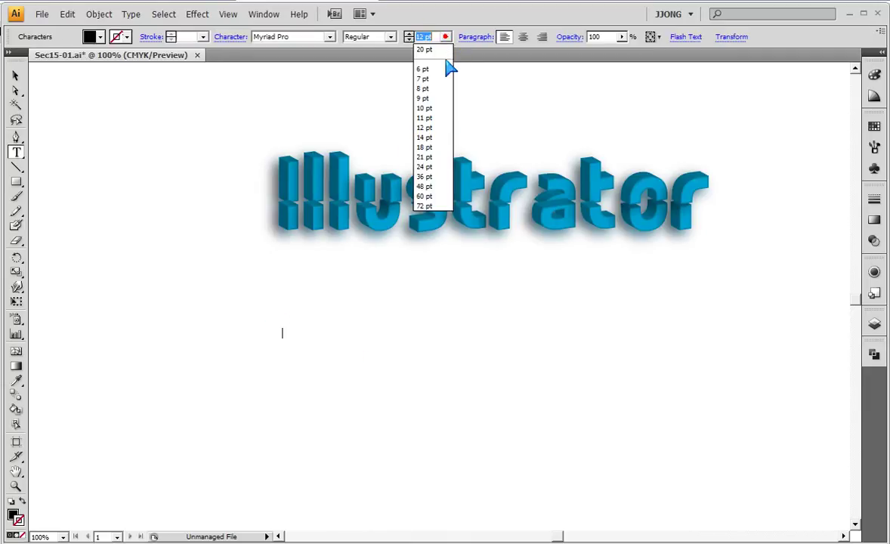
left_click(443, 187)
type("illustra")
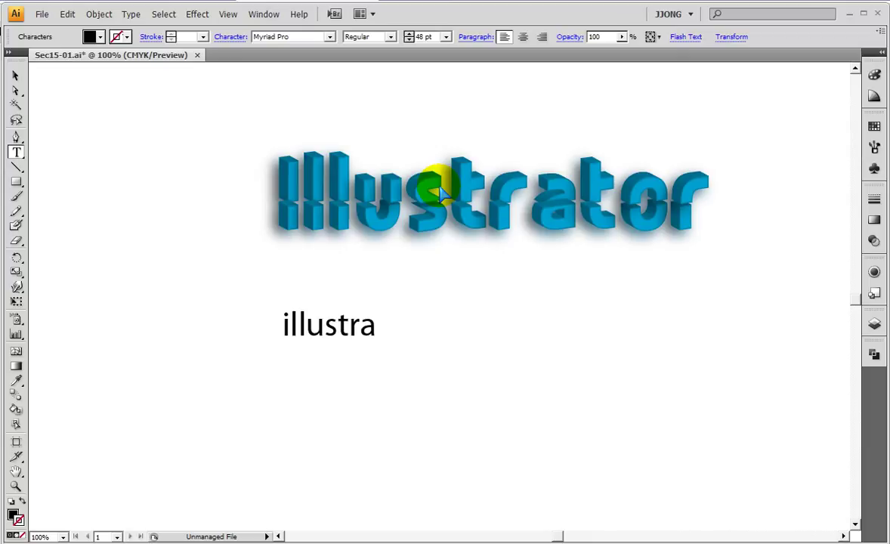
type("tor")
Select the 'illustrator' text and enlarge it to 150 pt
left_click(15, 75)
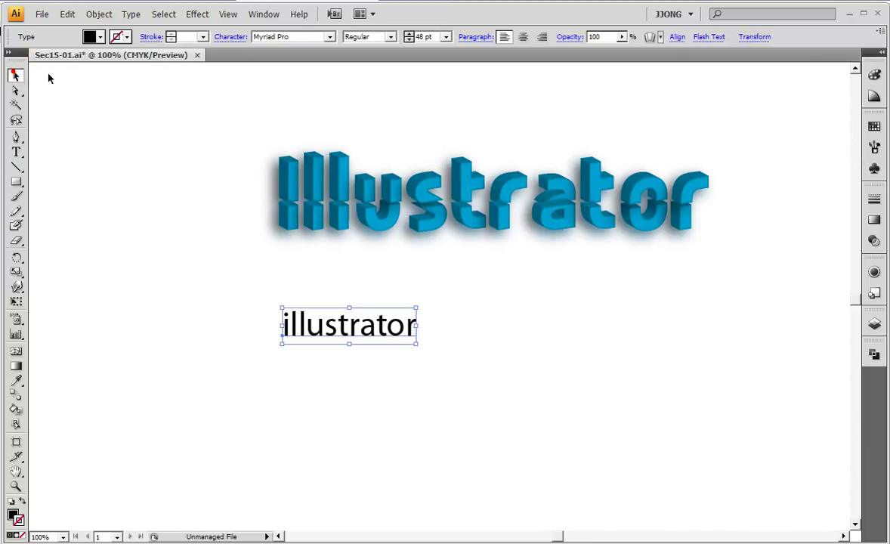
left_click(446, 37)
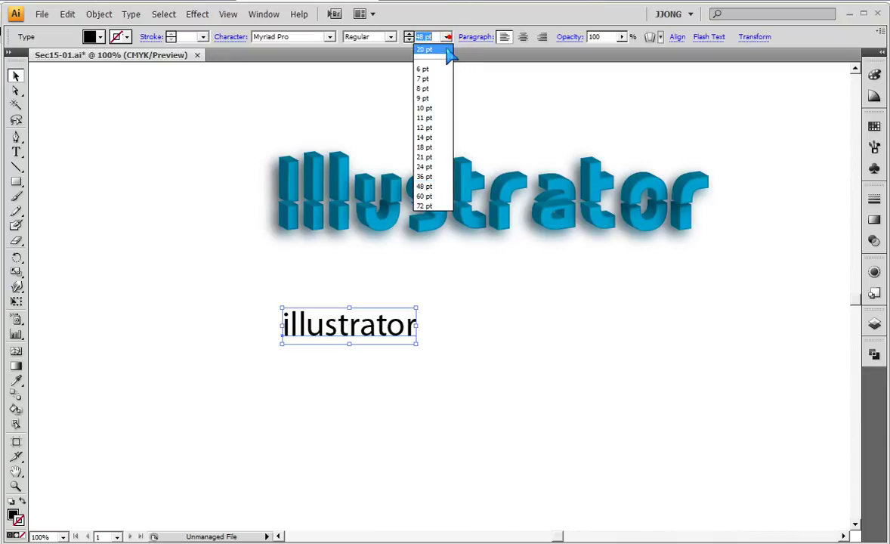
left_click(424, 206)
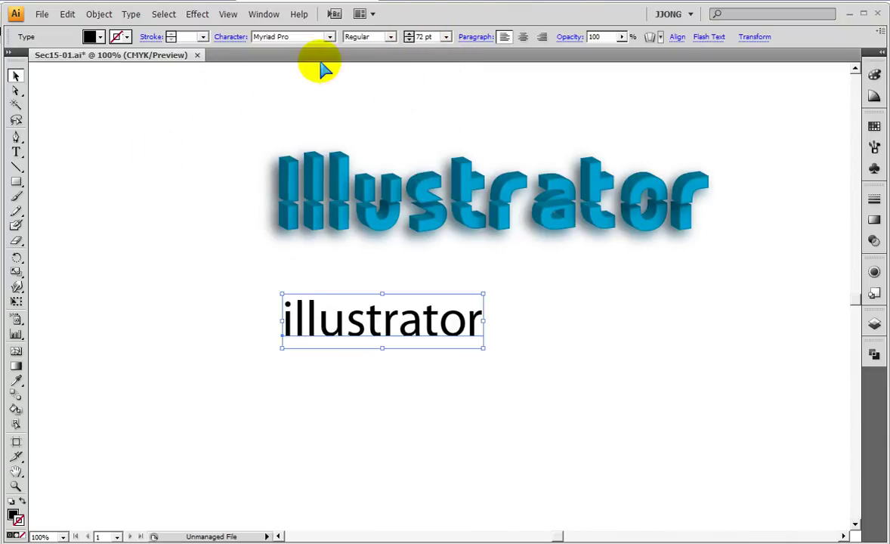
double_click(423, 36)
type("150")
key("Return")
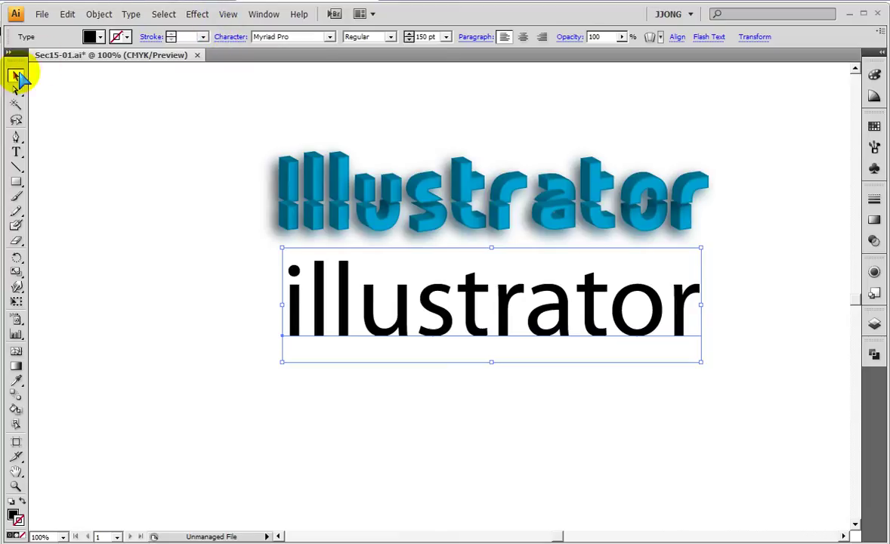
Move the 'illustrator' text slightly lower and make it Myriad Pro Bold
left_click_drag(361, 307, 360, 337)
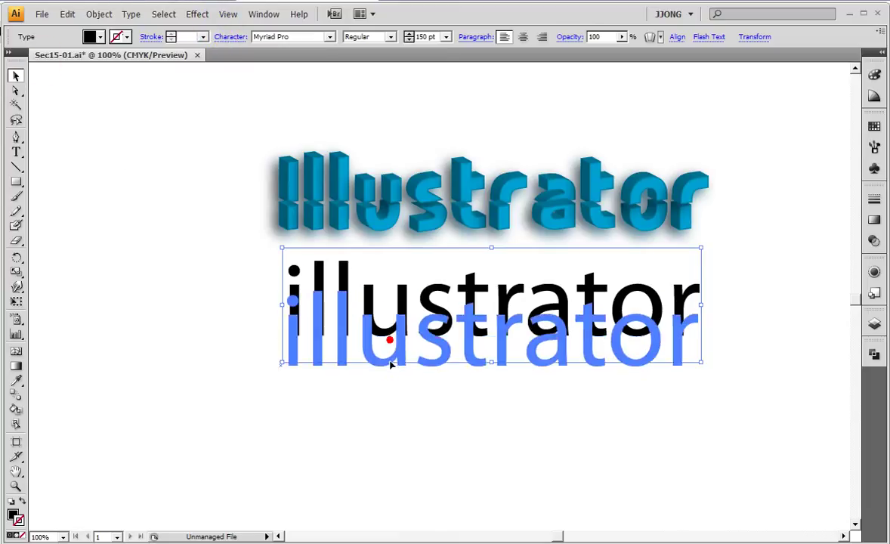
left_click(390, 37)
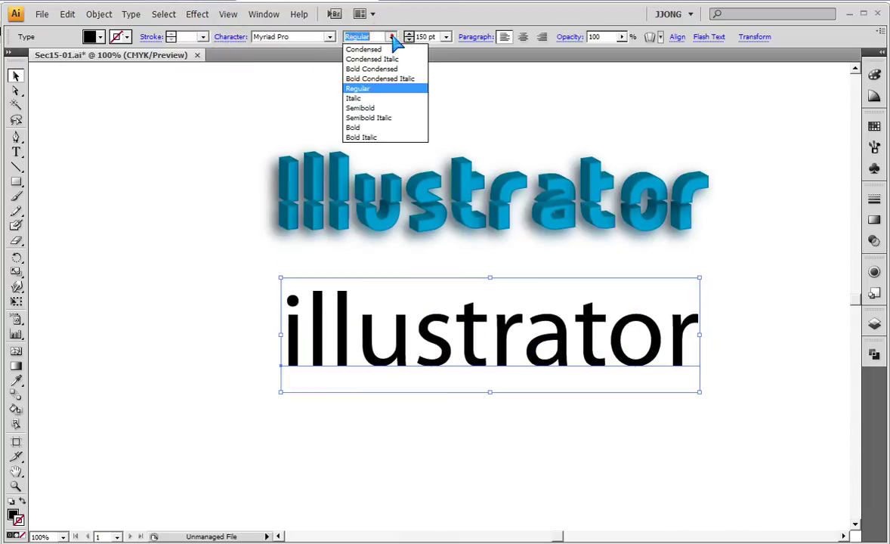
left_click(362, 107)
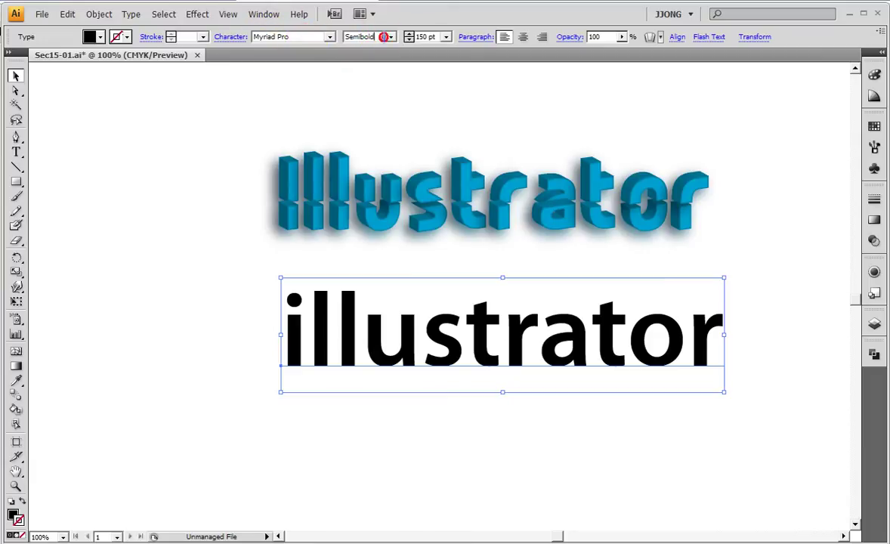
left_click(389, 37)
left_click(392, 127)
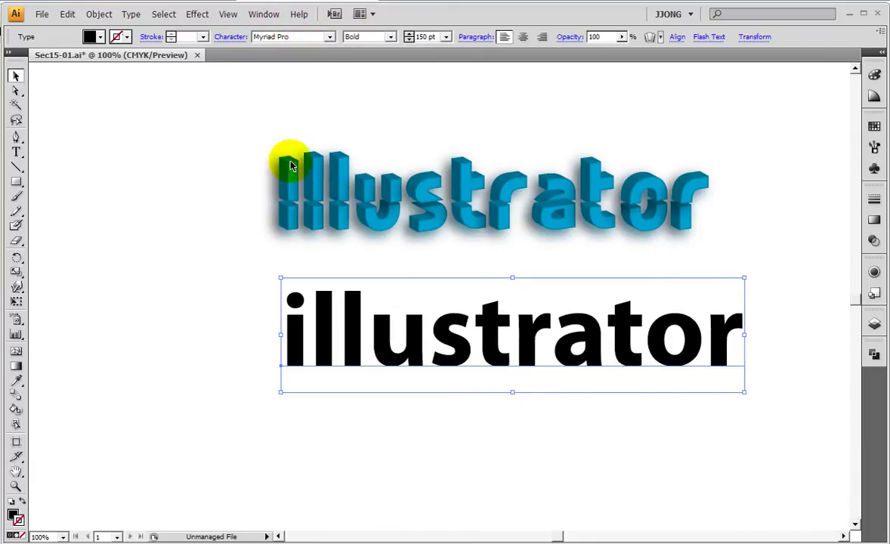
Shrink the text from its corner to about 141.72 pt and nudge it into place
left_click_drag(744, 392, 722, 386)
left_click_drag(552, 334, 545, 339)
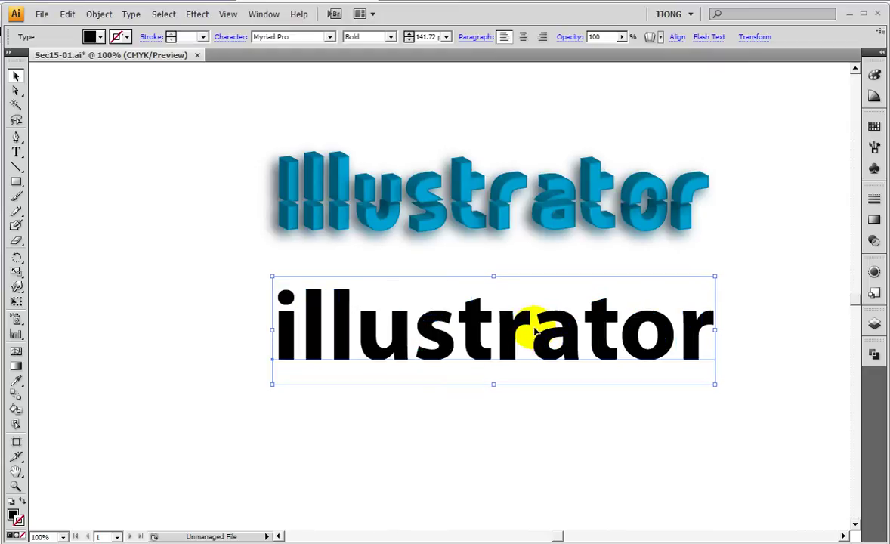
left_click_drag(520, 322, 515, 319)
left_click(16, 486)
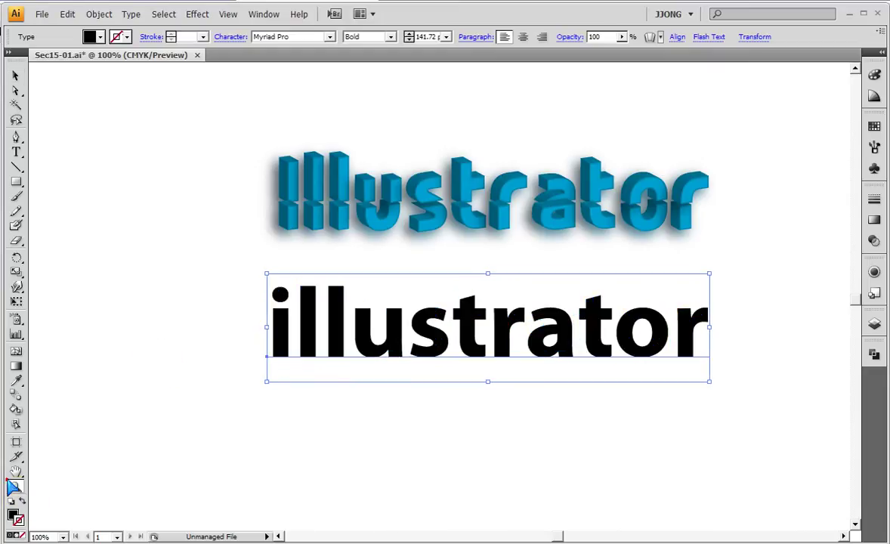
Zoom in and fill the lower 'illustrator' text with the yellow-green swatch
left_click(236, 171)
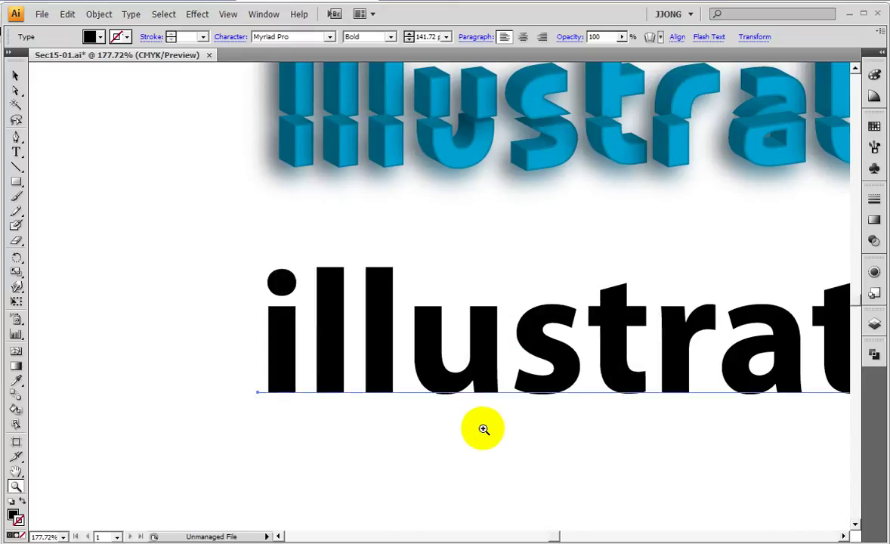
left_click(13, 516)
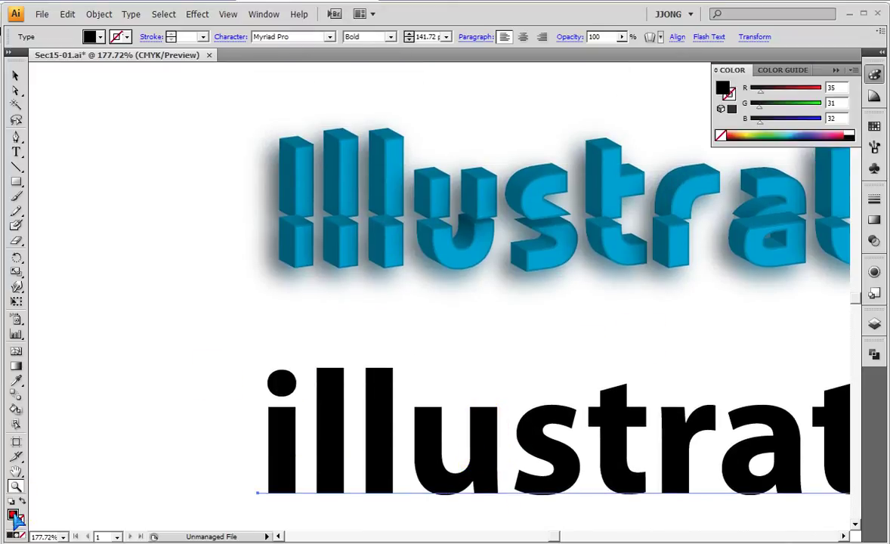
left_click(873, 125)
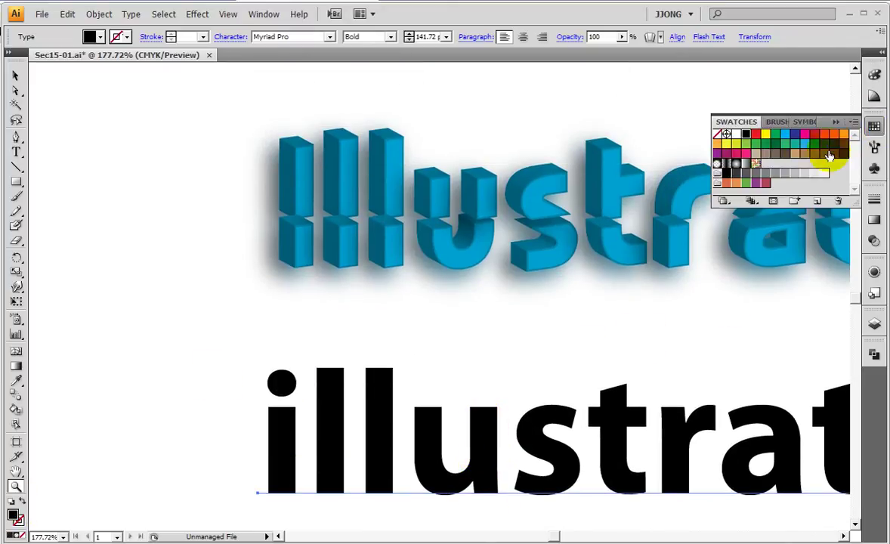
left_click(746, 144)
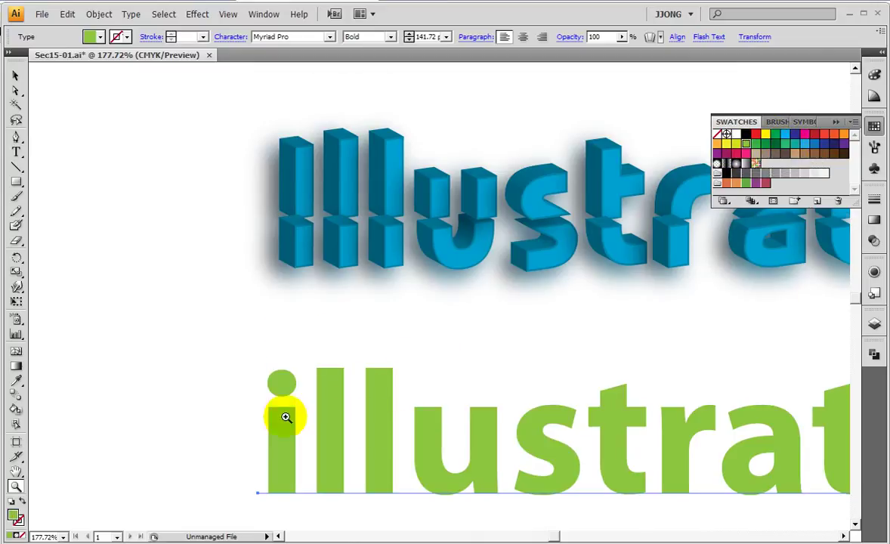
scroll(285, 416, "down", 2)
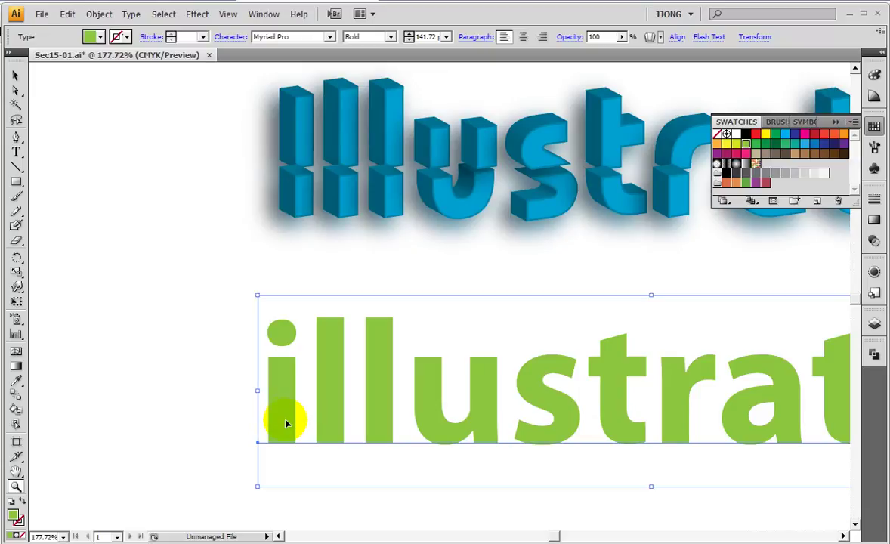
Toggle between Outline and Preview with Ctrl+Y, ending in outline view
key("ctrl+y")
key("ctrl+shift+b")
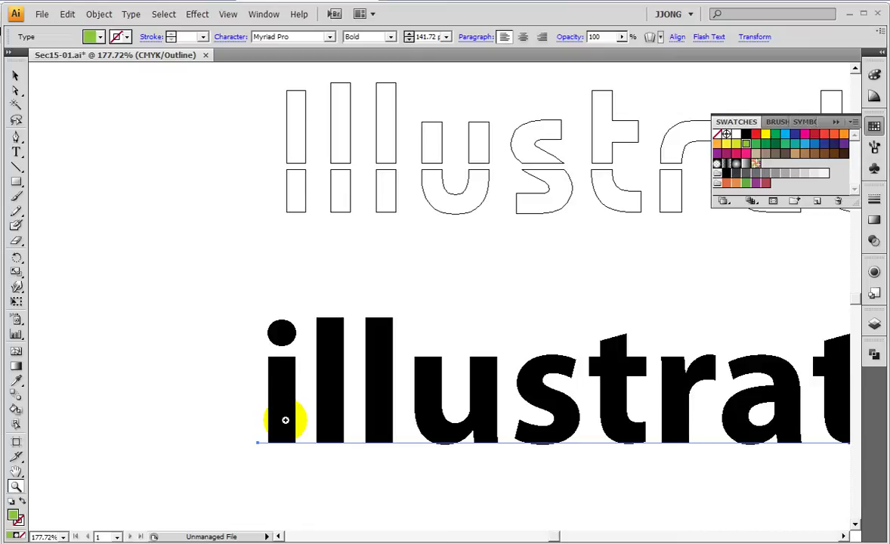
key("ctrl+shift+b")
key("ctrl+y")
key("ctrl+y")
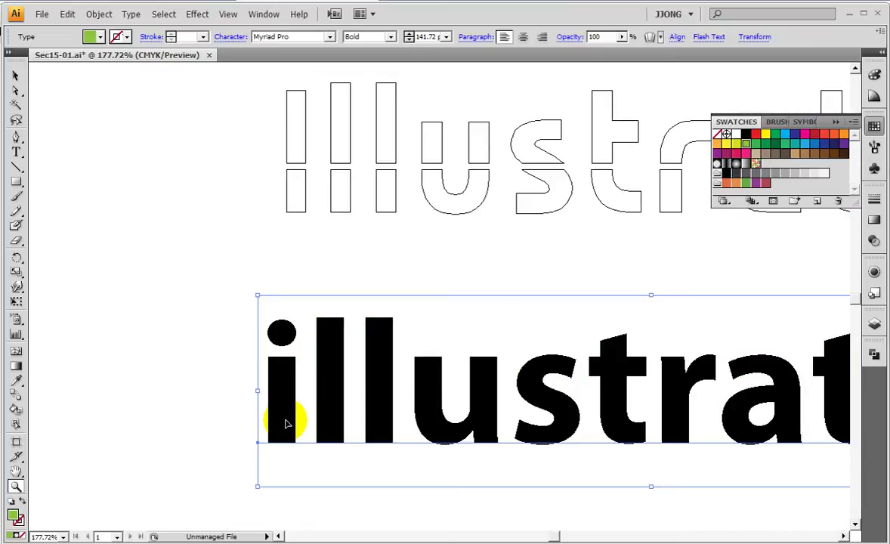
key("ctrl+y")
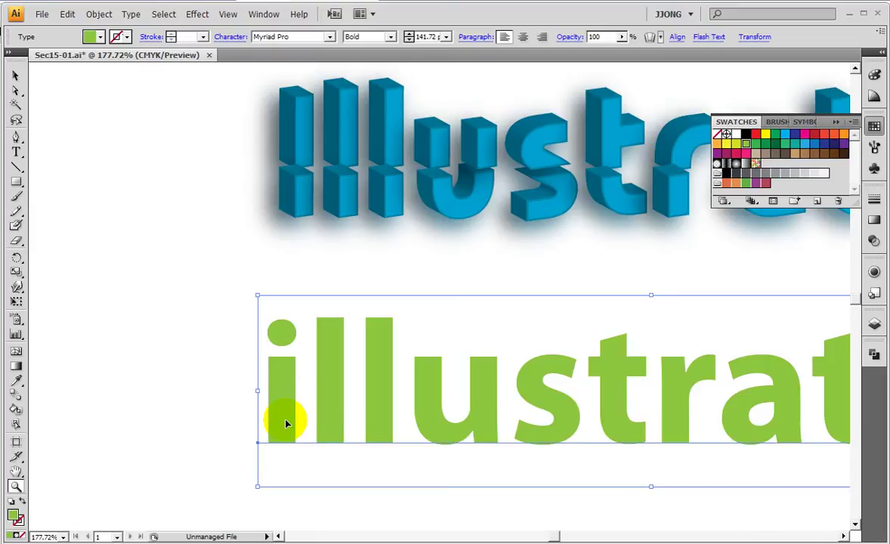
key("ctrl+y")
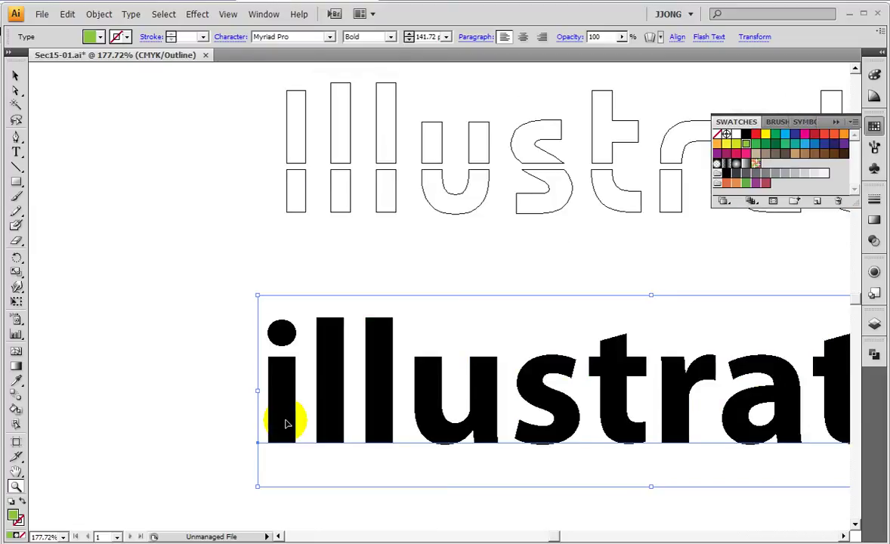
key("ctrl+y")
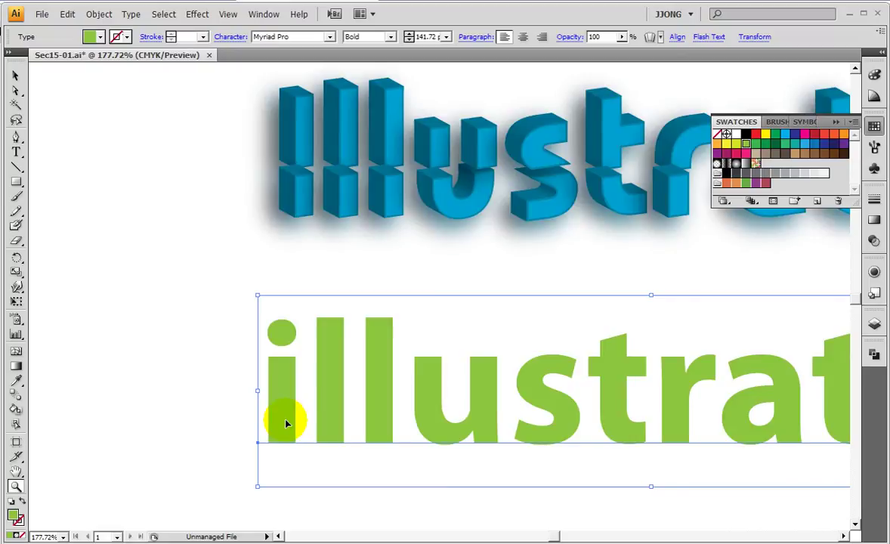
key("ctrl+y")
key("ctrl+y")
key("ctrl+shift+b")
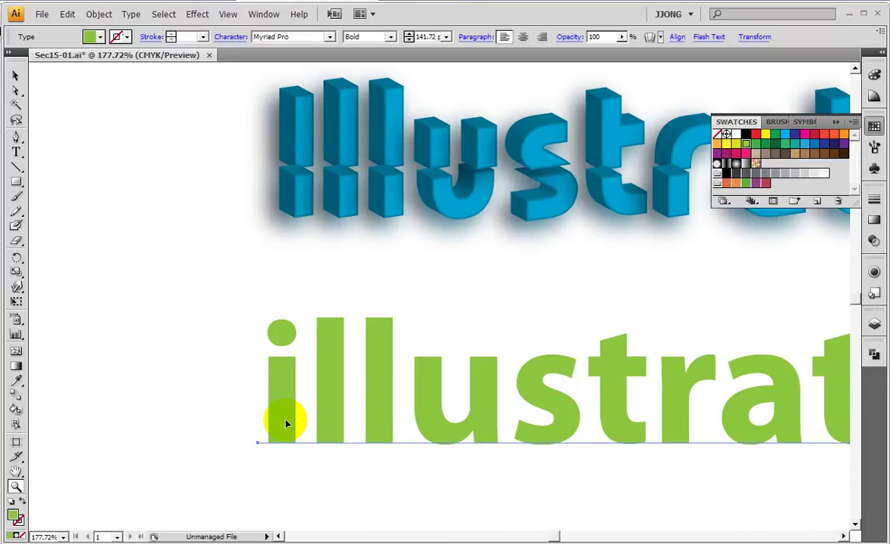
key("ctrl+y")
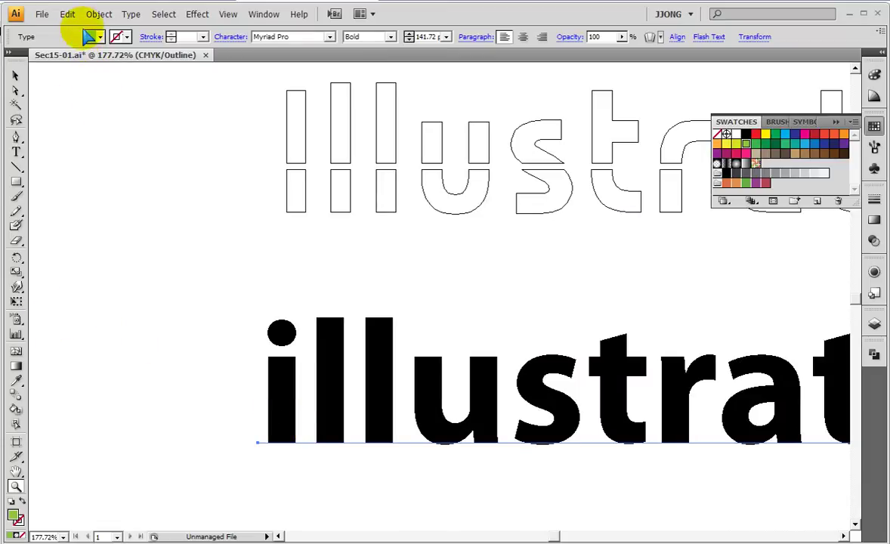
Convert the lower 'illustrator' text into outlined letter paths with Create Outlines
left_click(98, 14)
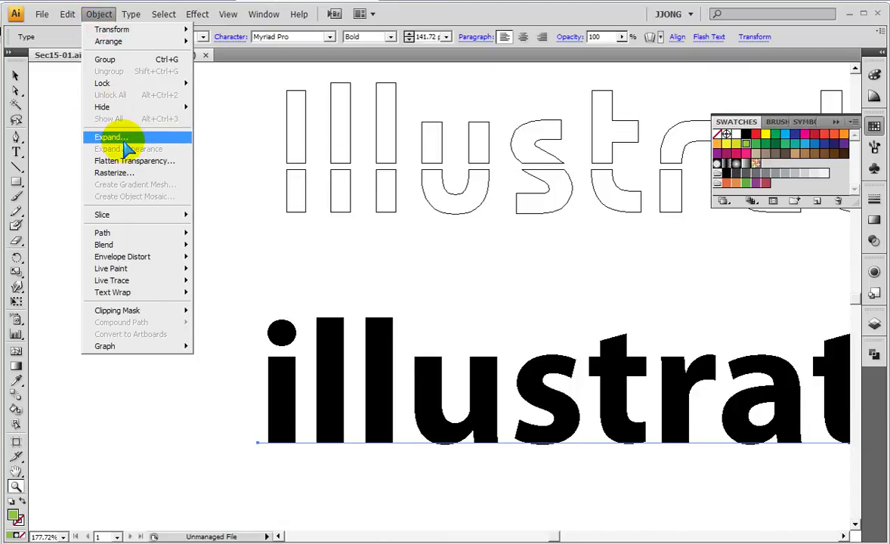
left_click(124, 139)
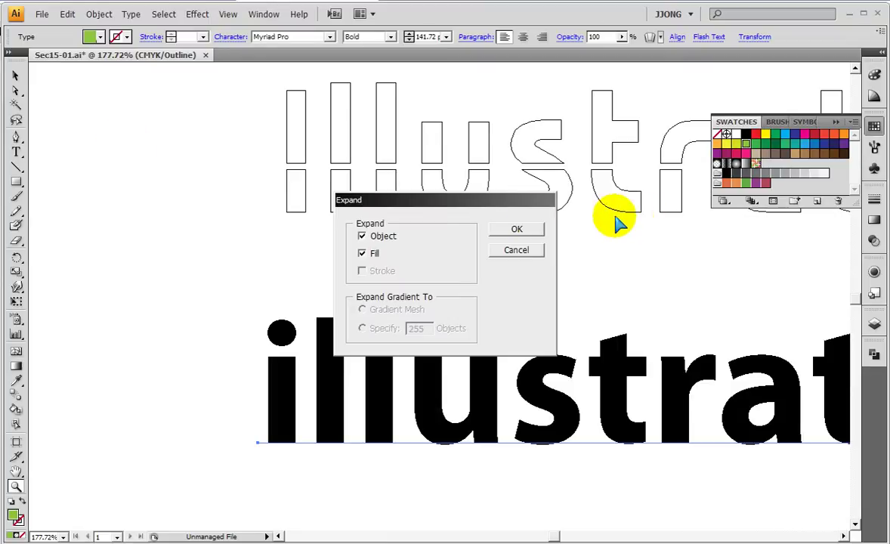
left_click(516, 229)
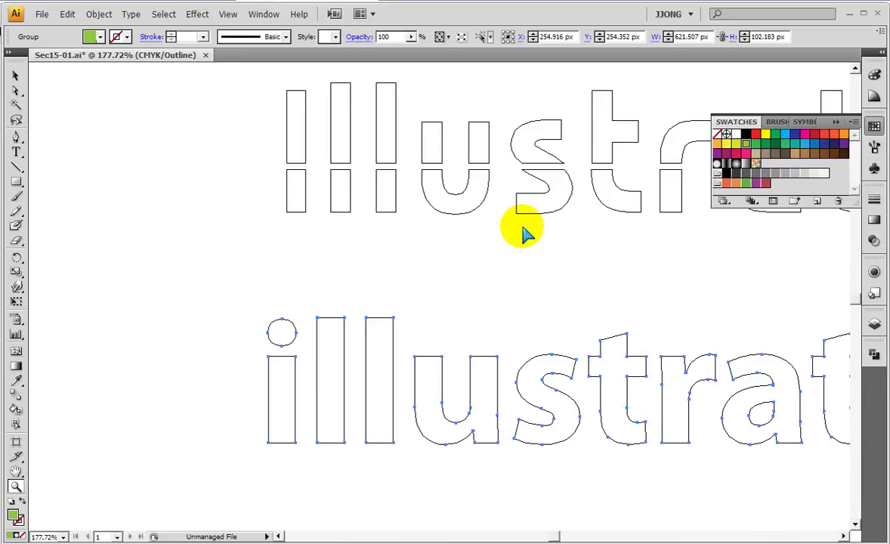
Return to full-colour preview and zoom in on the green outlined letters
key("ctrl+y")
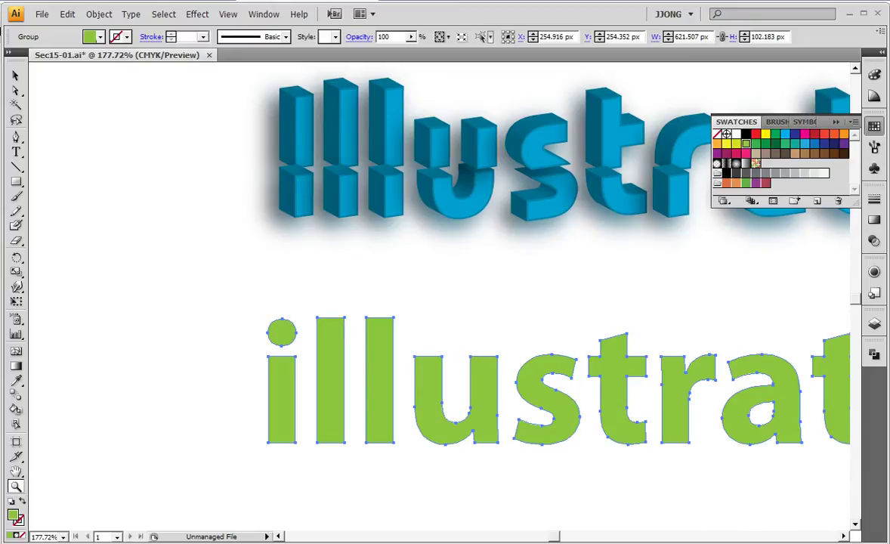
left_click_drag(236, 68, 382, 170)
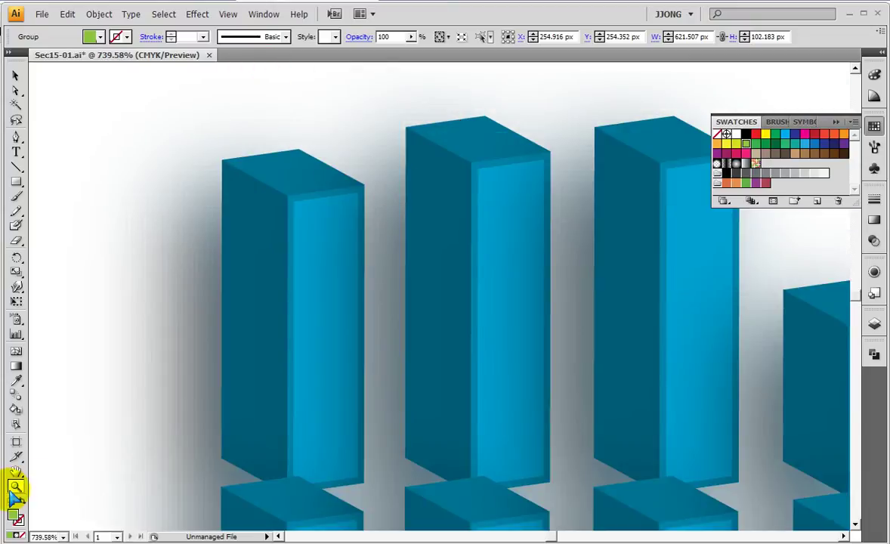
double_click(15, 487)
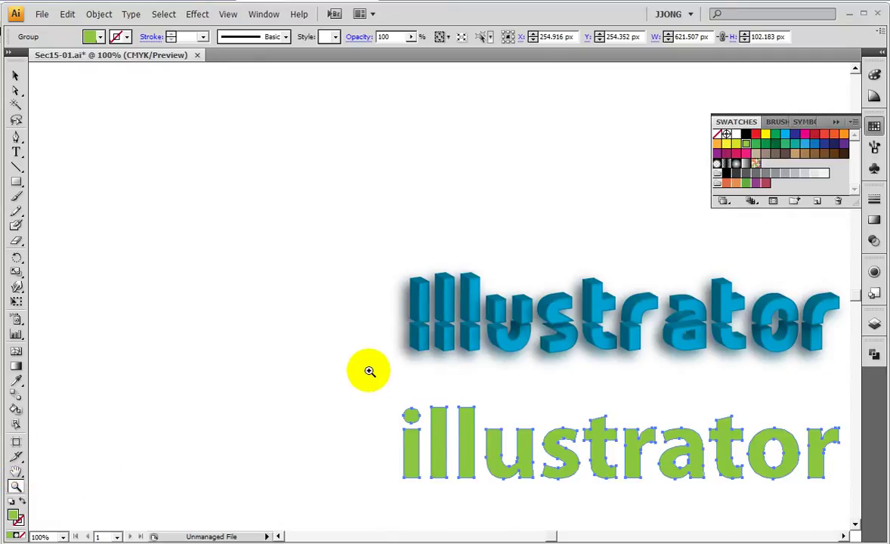
left_click_drag(369, 371, 494, 493)
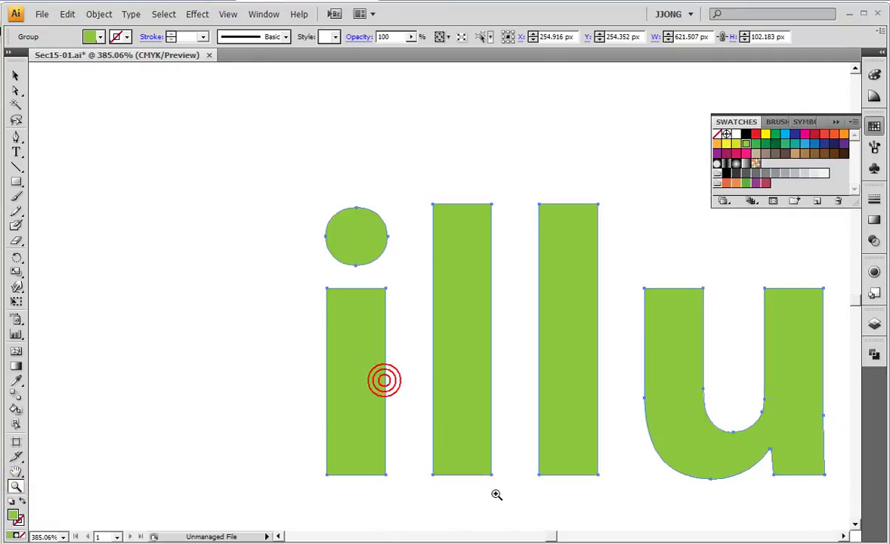
Apply Effect > 3D > Extrude & Bevel to the green letter group
left_click(198, 14)
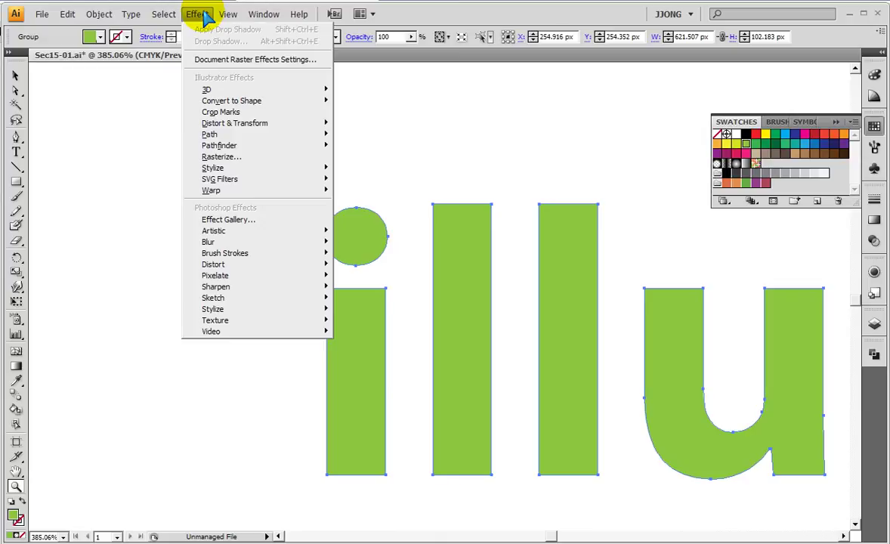
mouse_move(226, 89)
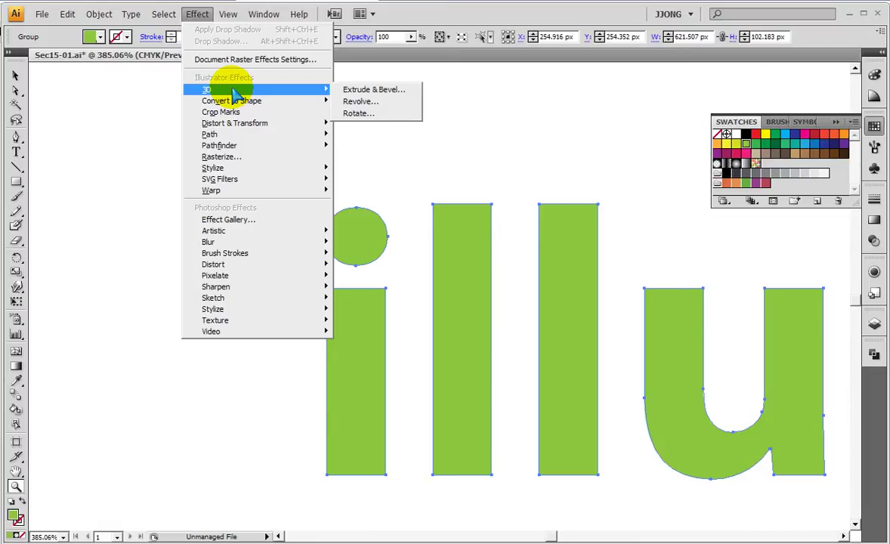
left_click(375, 90)
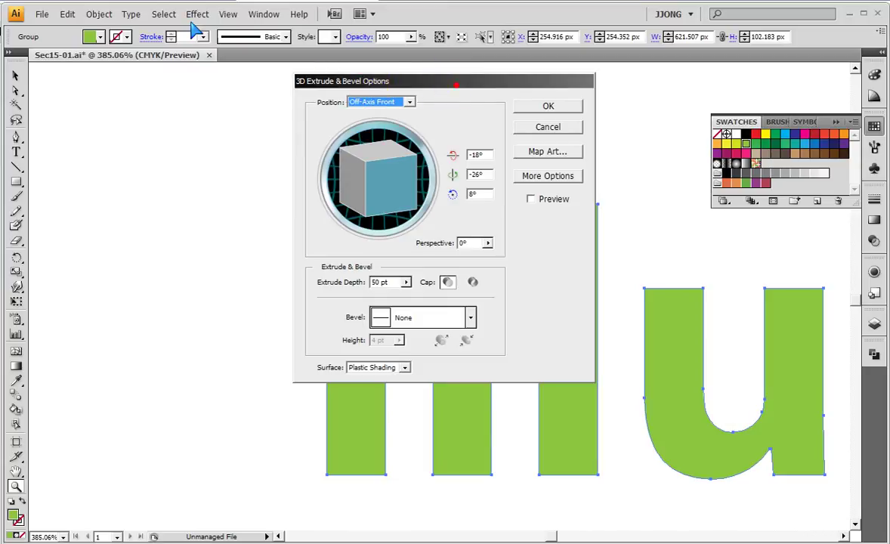
Move the 3D dialog aside, enable Preview, and annotate the extruded letters
left_click_drag(453, 83, 167, 13)
left_click(255, 133)
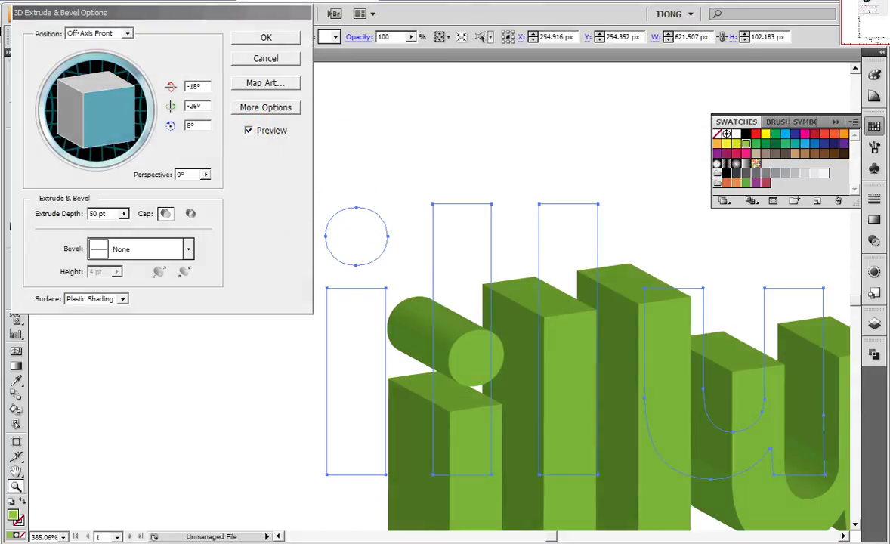
left_click_drag(370, 205, 370, 207)
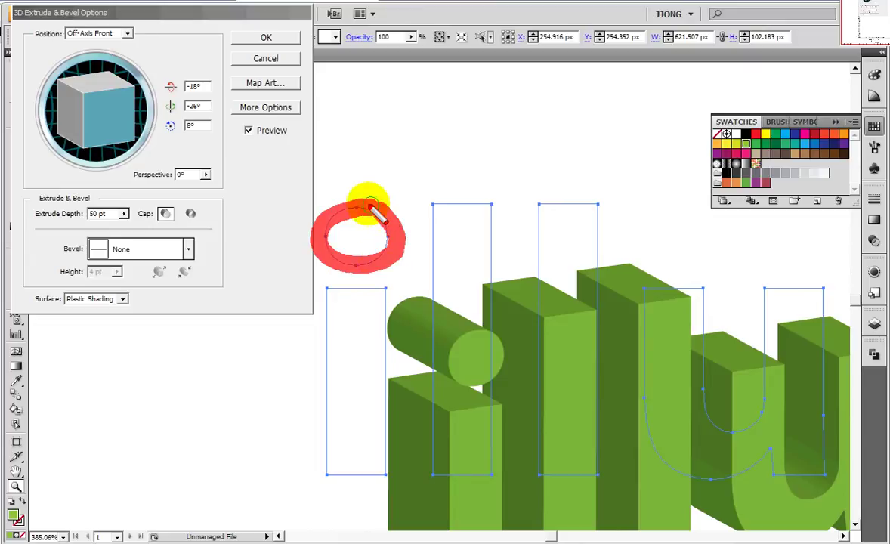
mouse_move(493, 353)
left_mouse_down()
mouse_move(411, 308)
mouse_move(437, 365)
mouse_move(397, 290)
left_mouse_up()
left_click_drag(383, 255, 427, 298)
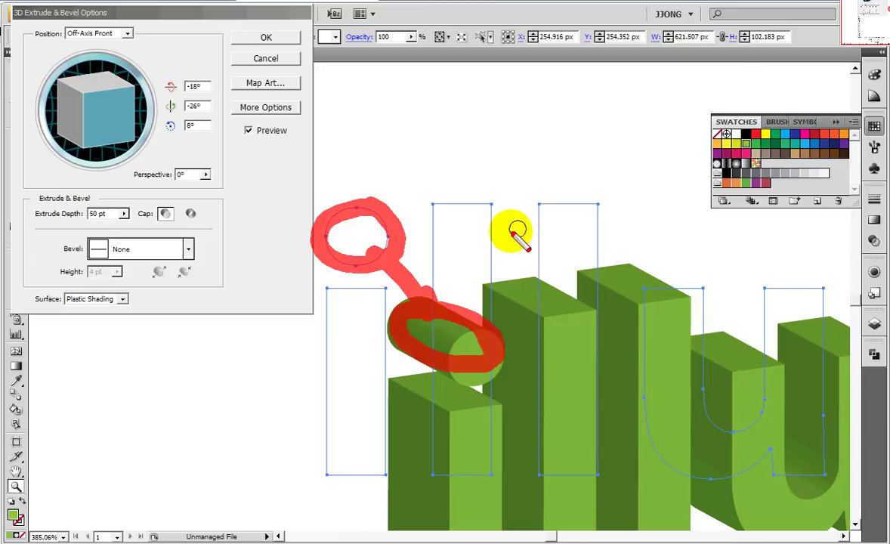
left_click_drag(528, 224, 570, 302)
mouse_move(441, 250)
left_mouse_down()
mouse_move(491, 295)
mouse_move(540, 298)
left_mouse_up()
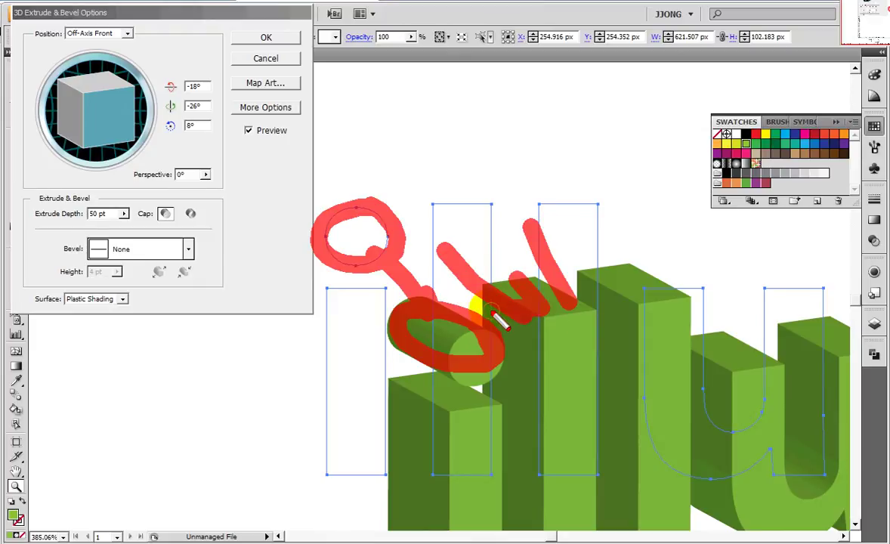
left_click(189, 24)
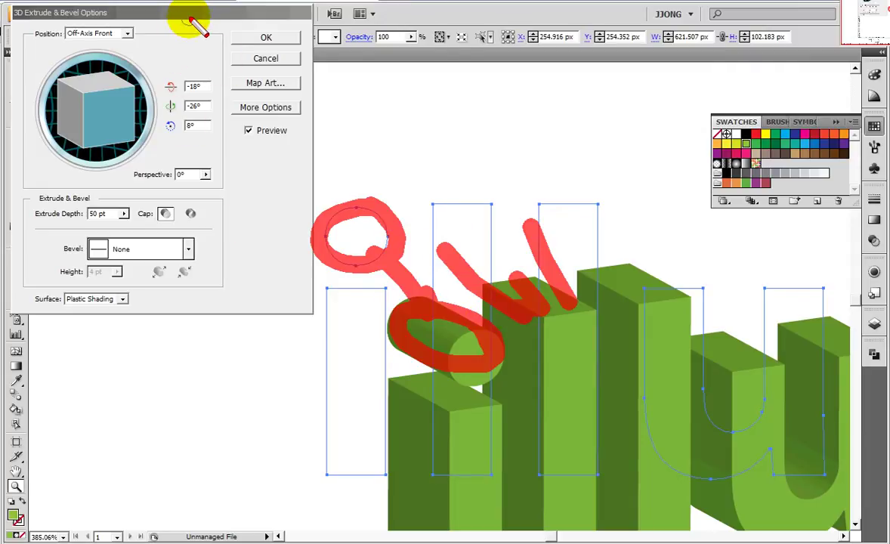
left_click_drag(76, 138, 97, 154)
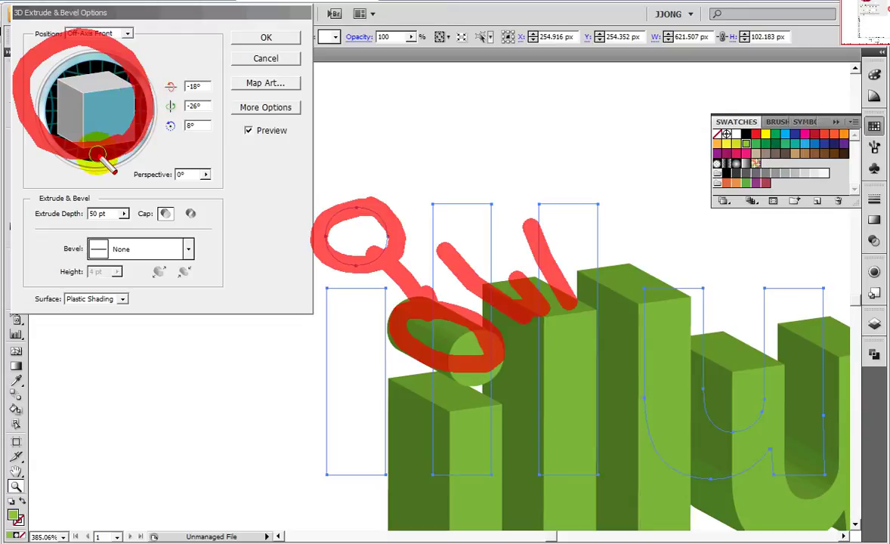
key("Escape")
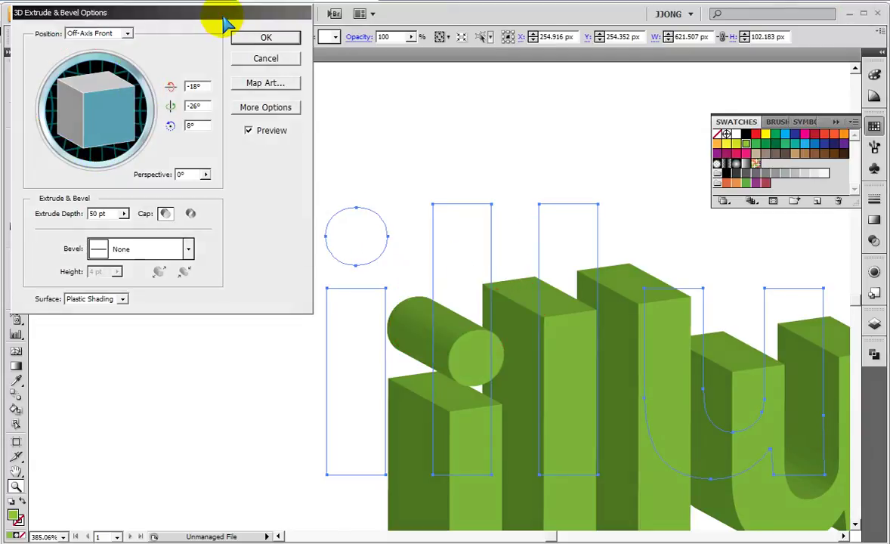
Rotate the extruded letters to a custom angle of -9°, -23°, 5°
left_click(145, 128)
mouse_move(145, 129)
left_mouse_down()
mouse_move(155, 118)
mouse_move(131, 153)
mouse_move(148, 102)
mouse_move(144, 121)
mouse_move(159, 125)
mouse_move(160, 115)
left_mouse_up()
left_click(151, 45)
left_click(130, 77)
left_click(151, 45)
left_click(146, 77)
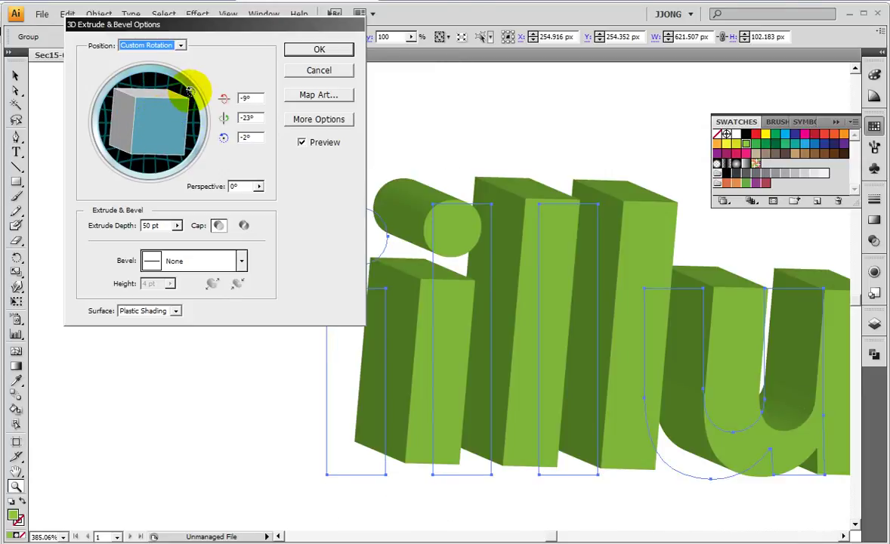
left_click_drag(191, 90, 187, 85)
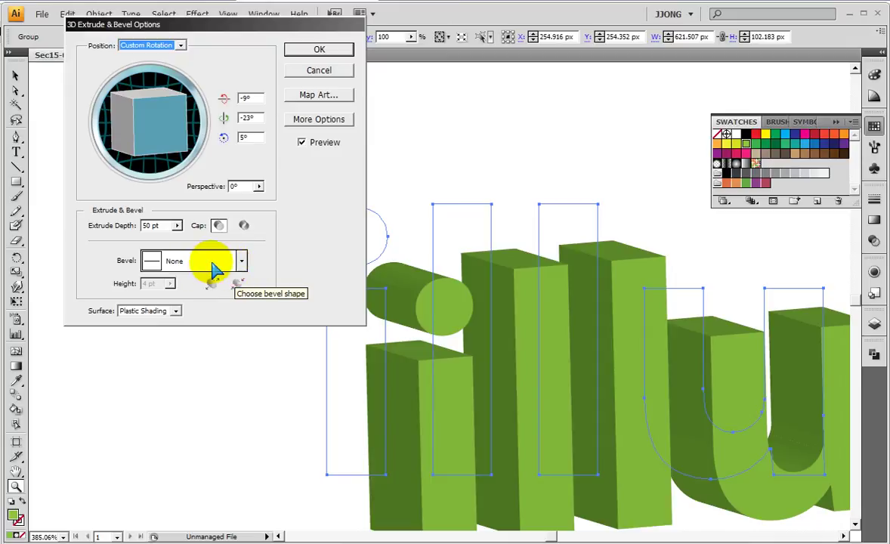
Compare hollow and solid caps and rotate the letters to -8°, -14°, 3°
left_click(246, 227)
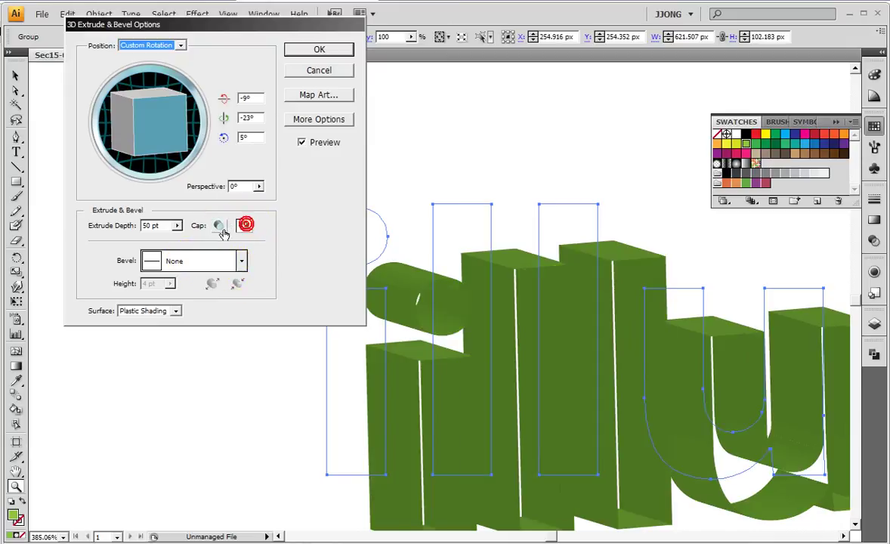
left_click(218, 226)
left_click(245, 227)
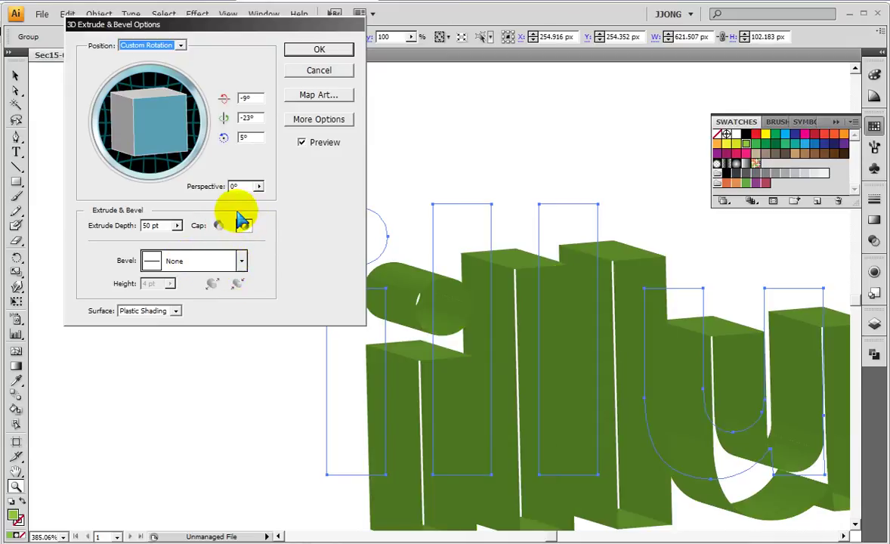
mouse_move(135, 89)
left_mouse_down()
mouse_move(149, 120)
mouse_move(179, 90)
left_mouse_up()
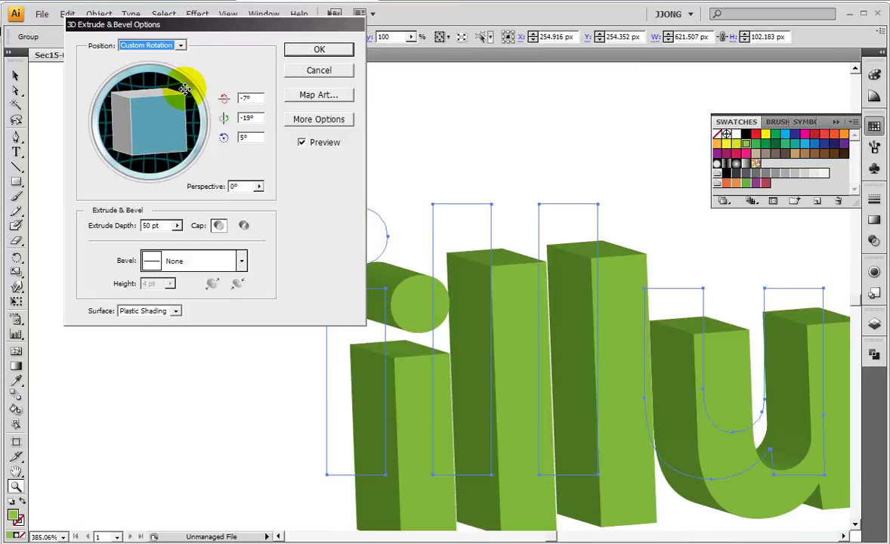
left_click(243, 225)
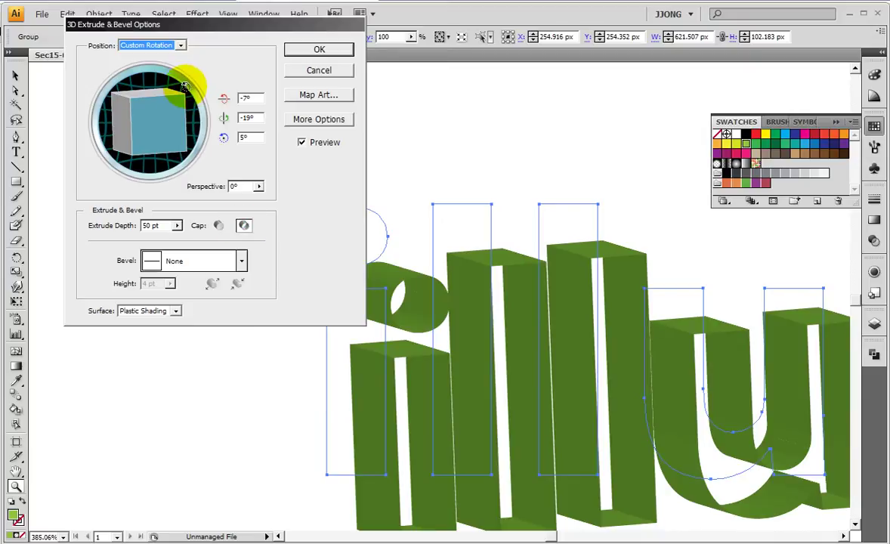
left_click_drag(159, 139, 161, 133)
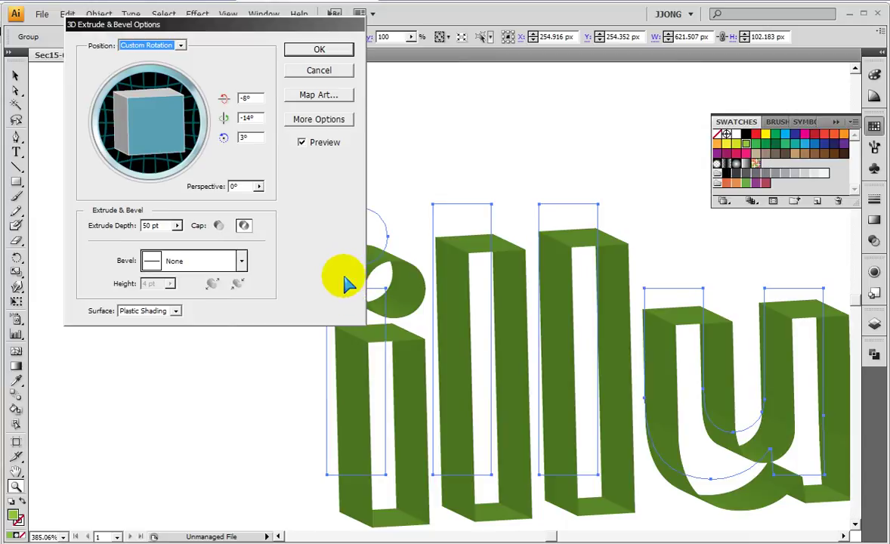
Annotate the hollow letters, then turn Cap on for solid extrusions
left_click(258, 185)
mouse_move(259, 238)
left_mouse_down()
mouse_move(268, 199)
mouse_move(280, 226)
left_mouse_up()
mouse_move(476, 298)
left_mouse_down()
mouse_move(489, 303)
mouse_move(462, 336)
mouse_move(483, 412)
left_mouse_up()
mouse_move(221, 195)
left_mouse_down()
mouse_move(223, 253)
mouse_move(241, 194)
left_mouse_up()
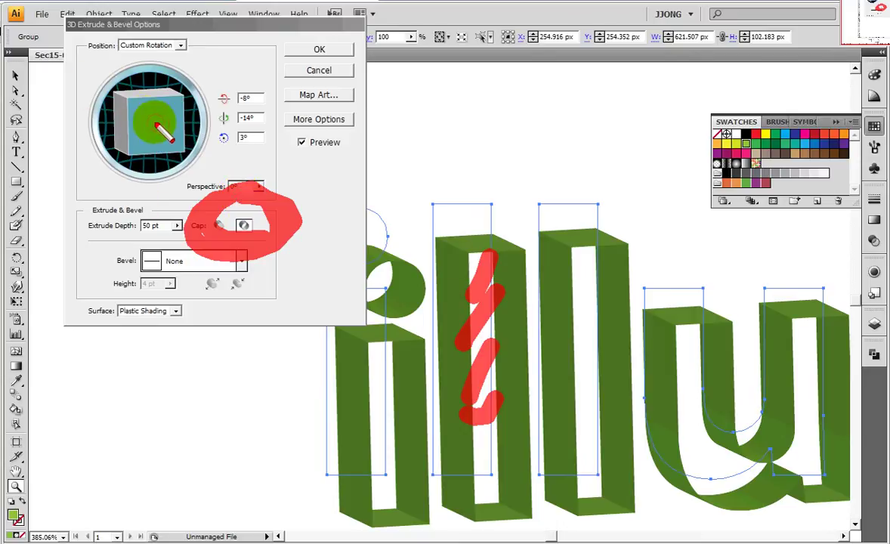
mouse_move(155, 124)
left_mouse_down()
mouse_move(178, 147)
mouse_move(79, 136)
mouse_move(84, 83)
mouse_move(174, 89)
left_mouse_up()
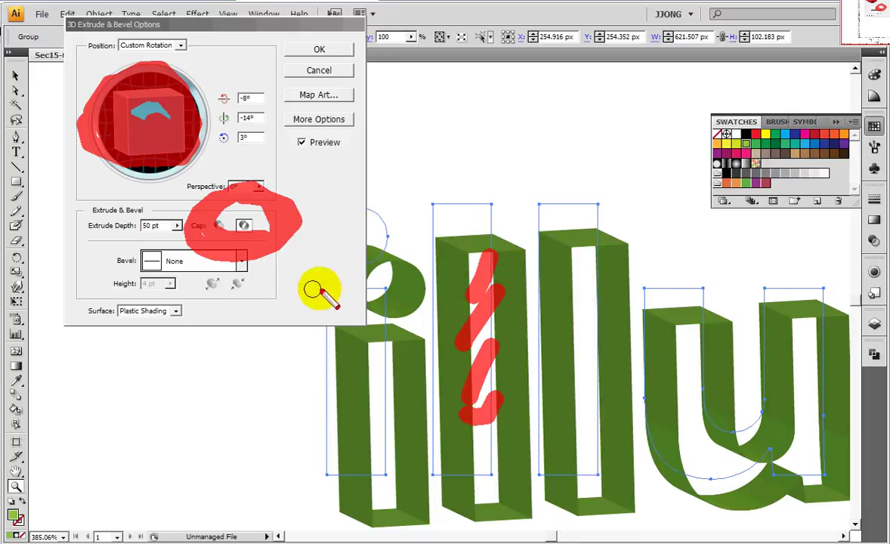
key("Escape")
left_click(217, 225)
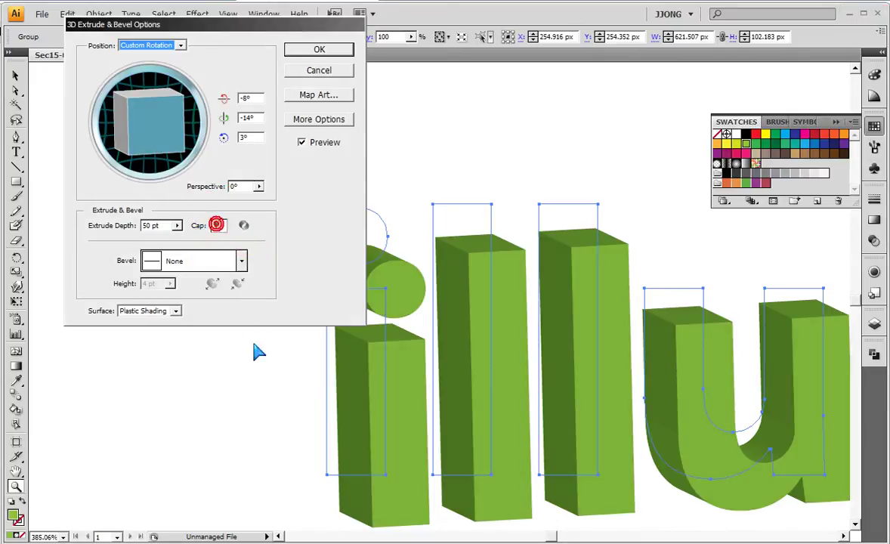
Try the Rolling, Cove and Rounded bevels, settling on Tall-Round
left_click(241, 261)
left_click(239, 302)
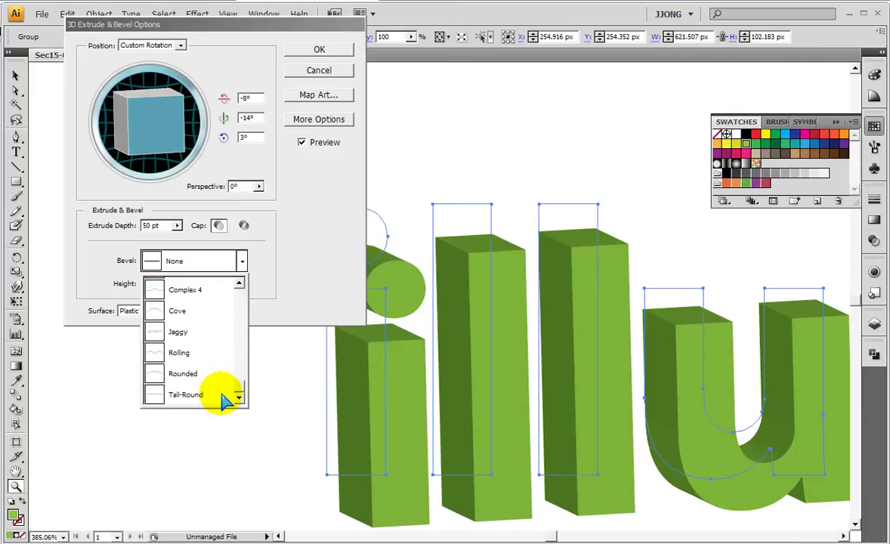
left_click(182, 353)
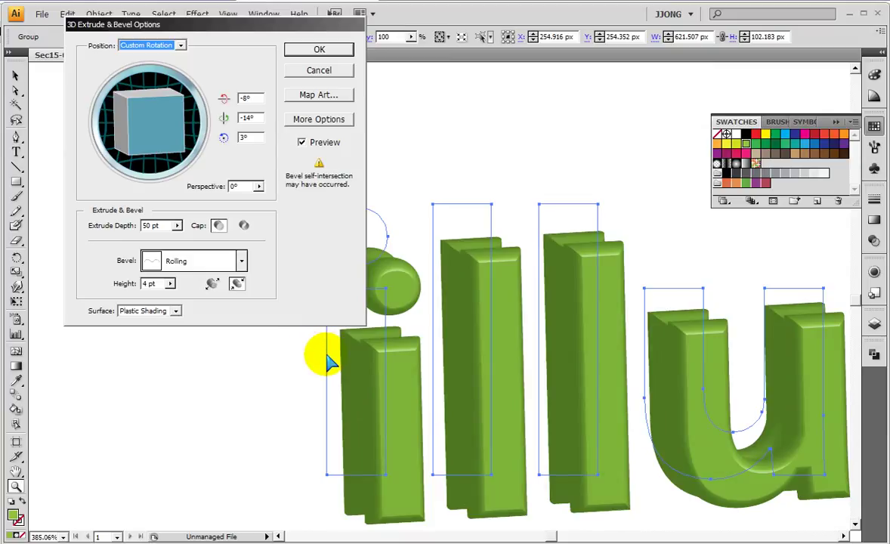
left_click(239, 262)
left_click(175, 373)
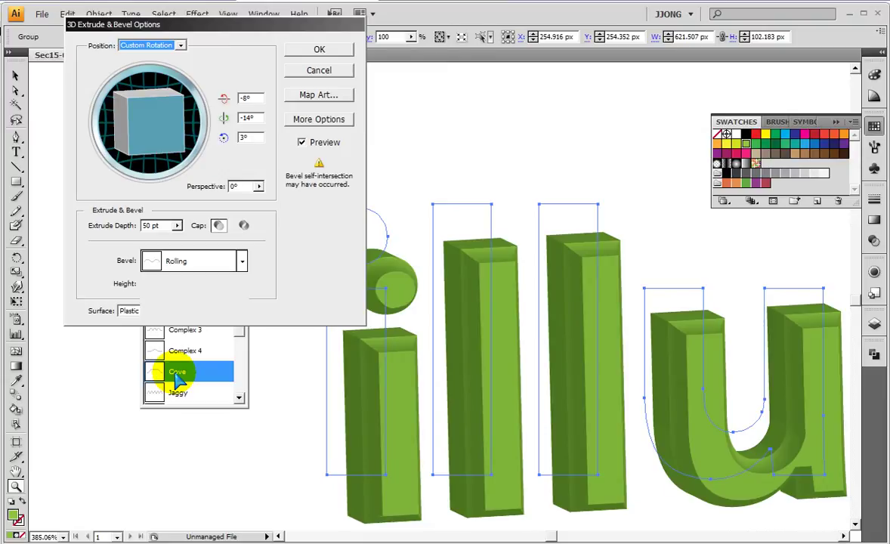
left_click(241, 262)
left_click_drag(243, 312, 239, 389)
left_click(195, 378)
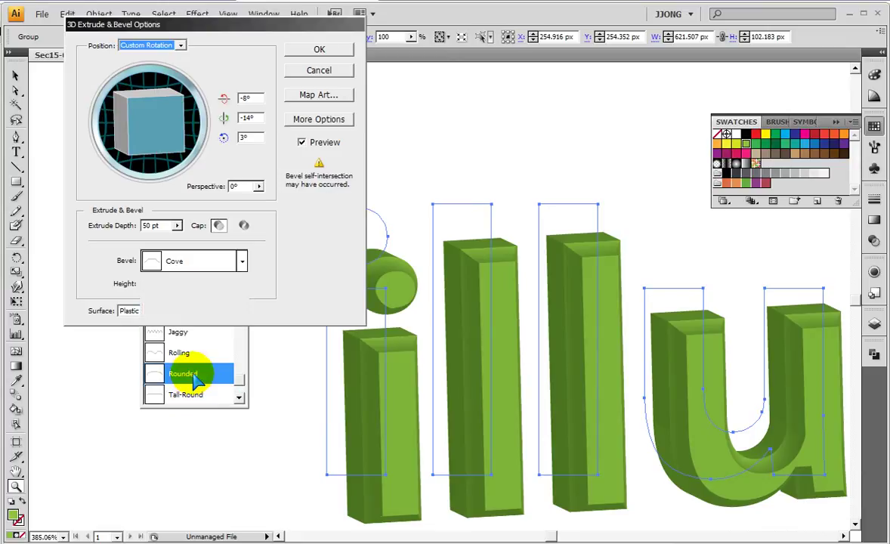
left_click(239, 260)
left_click(189, 392)
left_click(242, 264)
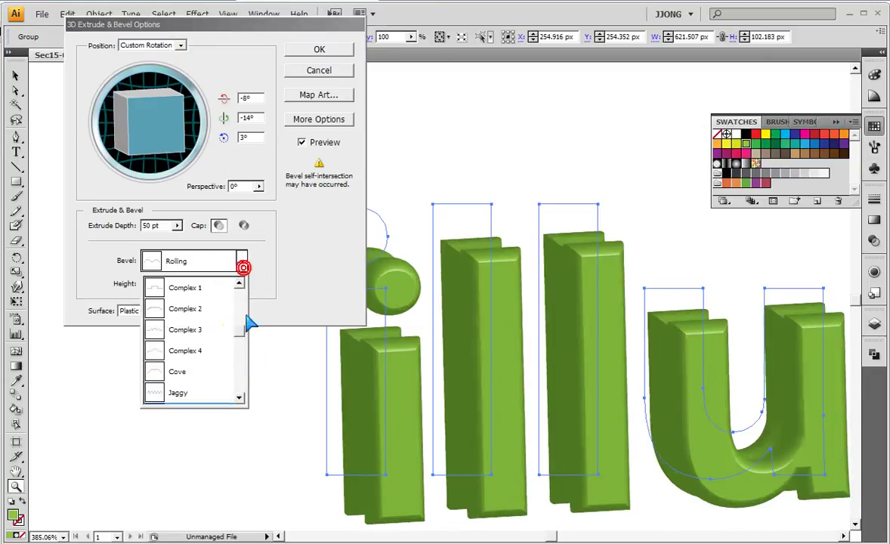
left_click_drag(243, 332, 238, 405)
left_click(176, 399)
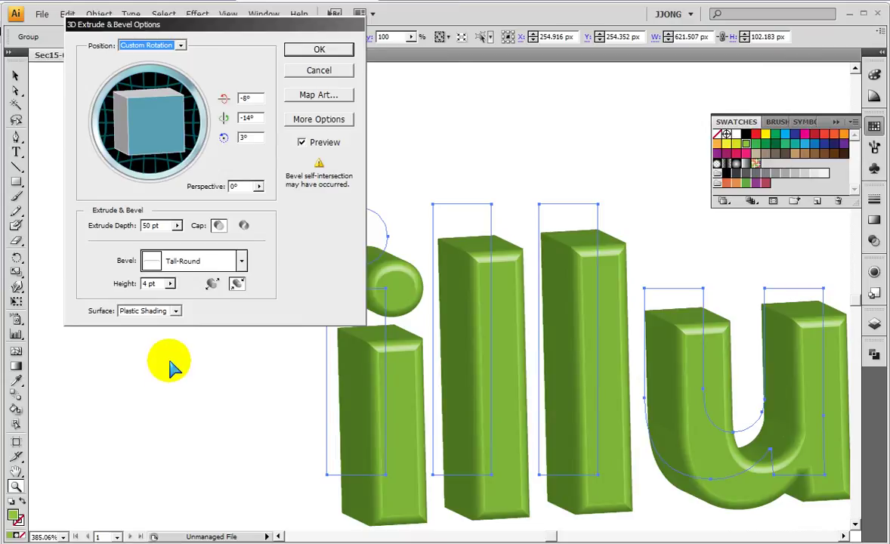
Compare bevel Extent In and Extent Out at 4 pt height, ending with Extent Out
left_click(212, 283)
left_click(211, 284)
left_click(233, 283)
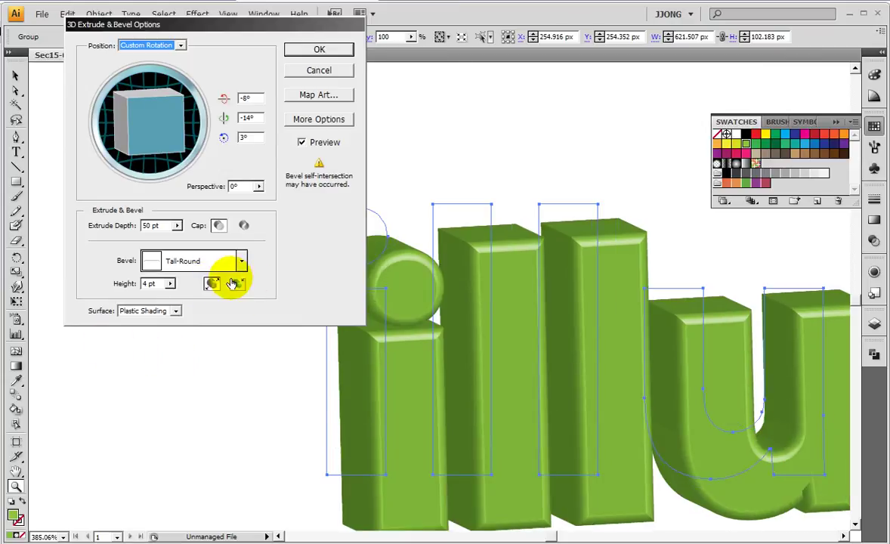
left_click(211, 284)
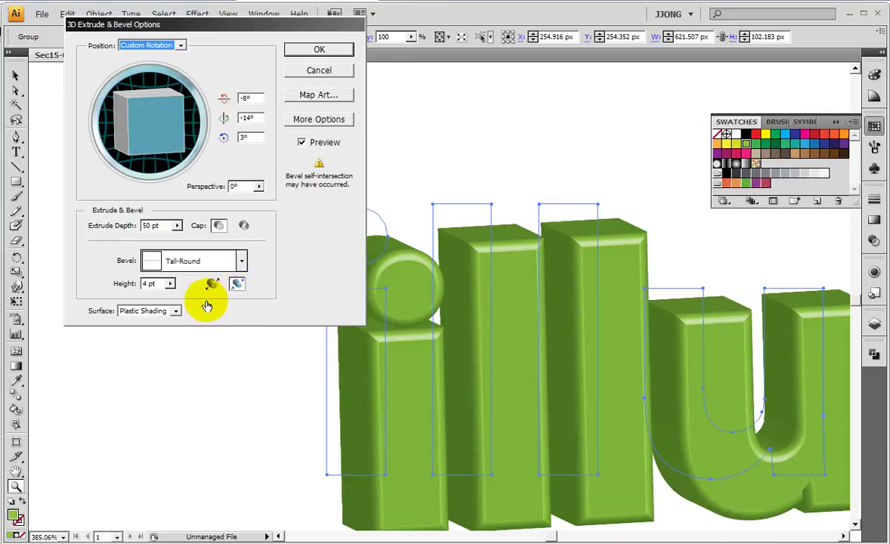
left_click_drag(203, 266, 202, 302)
left_click_drag(174, 258, 218, 272)
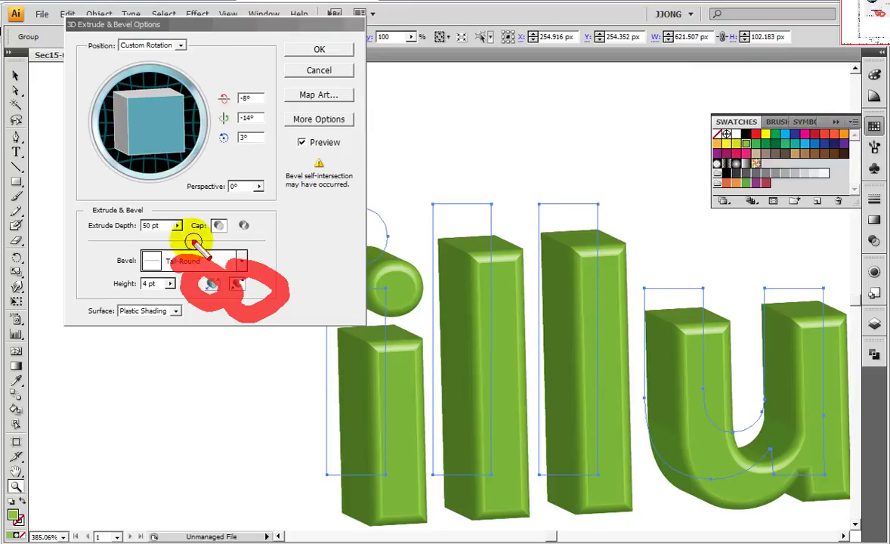
key("Escape")
left_click(231, 284)
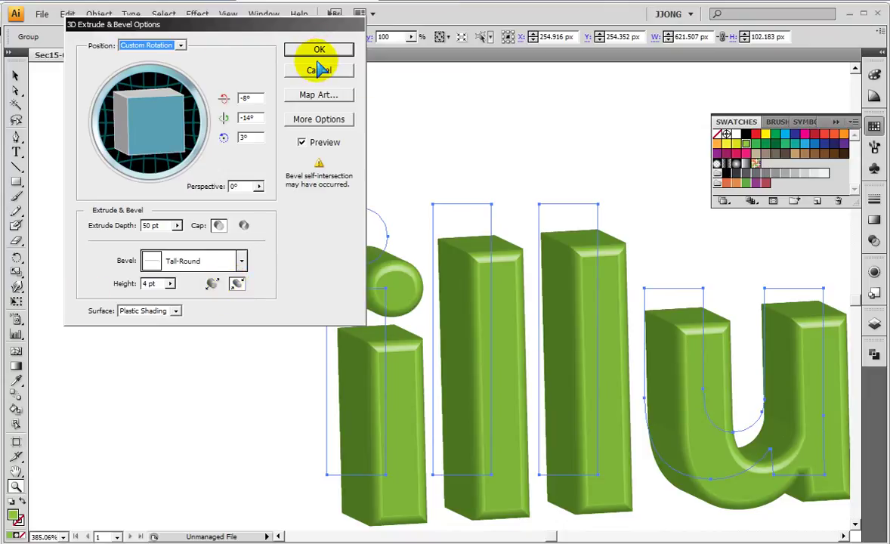
Preview the 3D letters with Wireframe and then No Shading surfaces
left_click(175, 310)
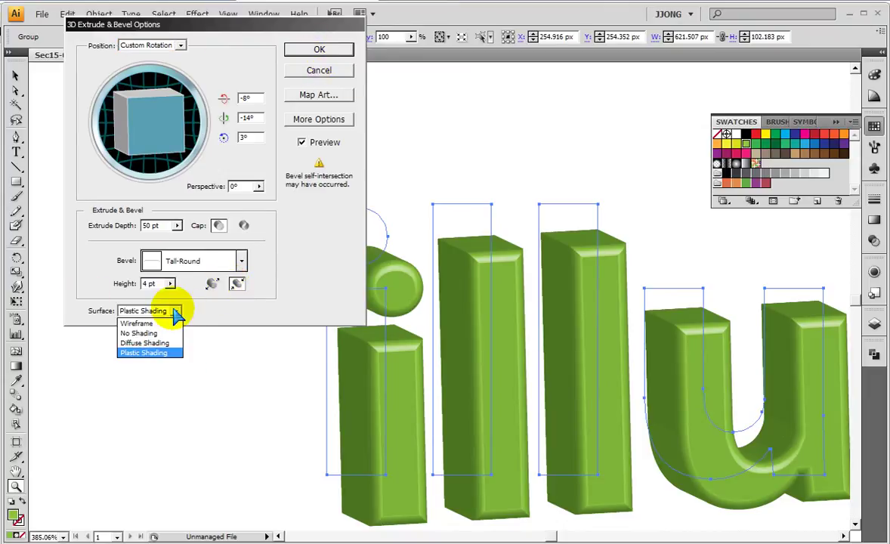
mouse_move(97, 290)
left_mouse_down()
mouse_move(79, 306)
mouse_move(227, 319)
left_mouse_up()
key("Escape")
left_click(175, 310)
left_click(176, 324)
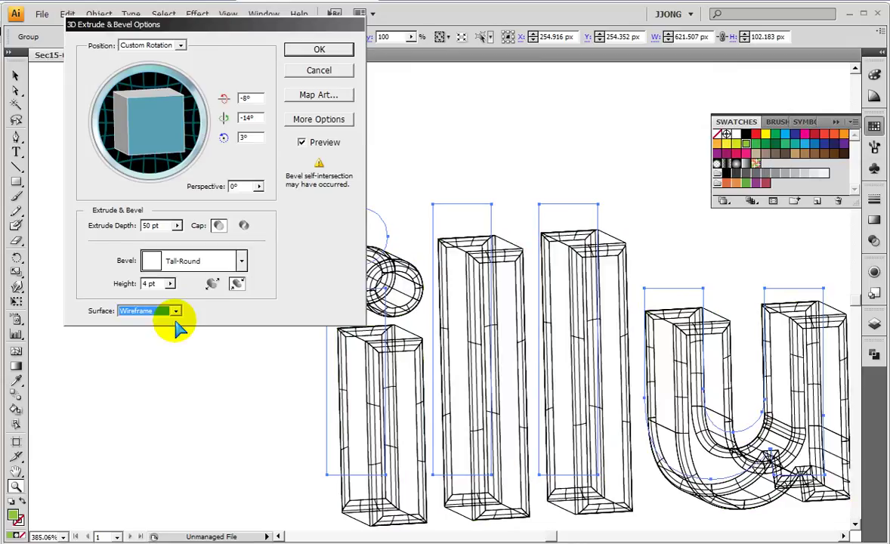
left_click(175, 312)
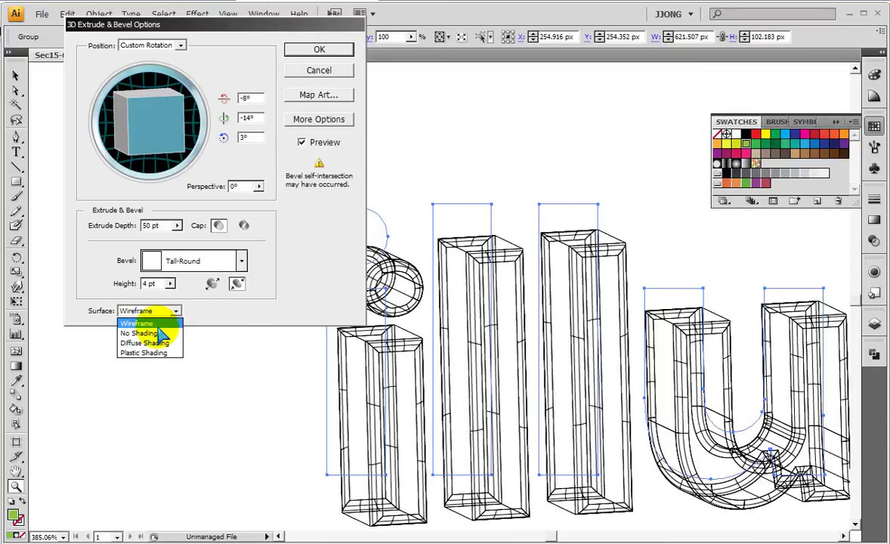
left_click(159, 333)
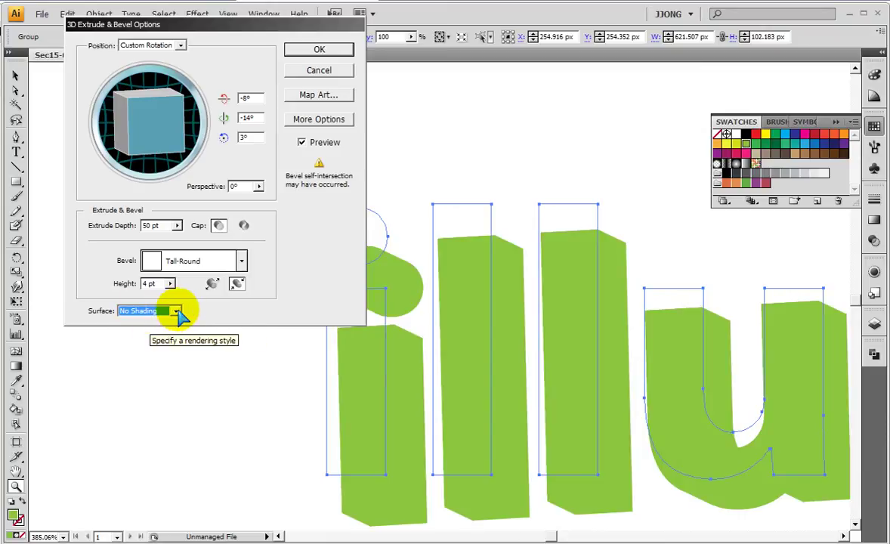
Try Diffuse Shading, then set the surface to Plastic Shading
left_click(175, 312)
left_click(168, 344)
left_click(166, 345)
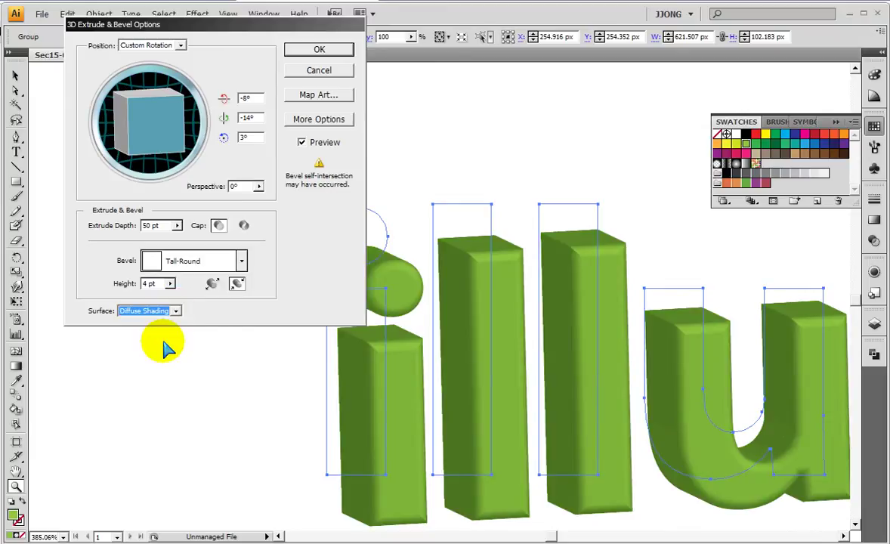
left_click(151, 310)
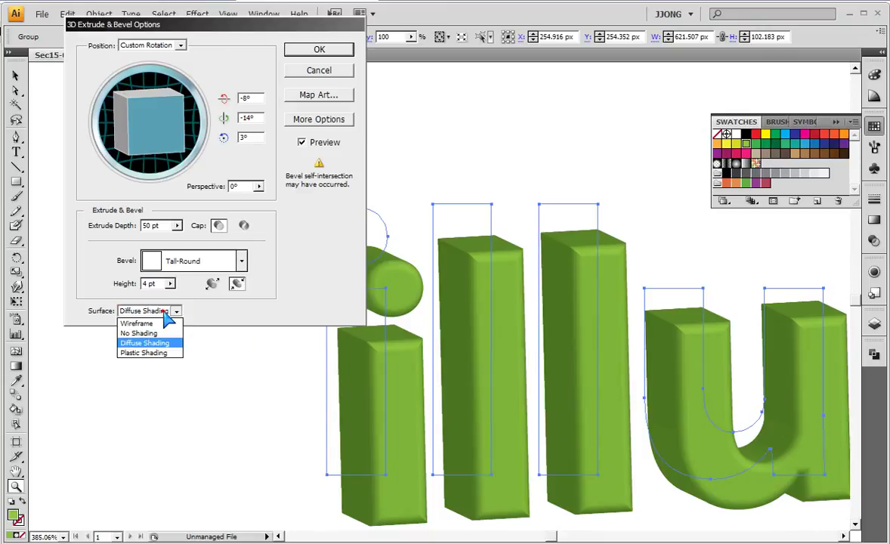
left_click(155, 352)
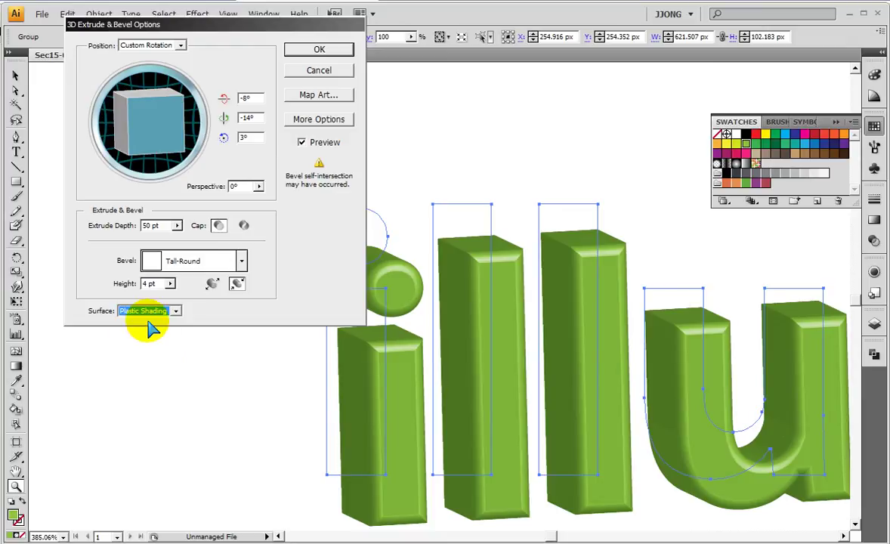
Apply the 3D Extrude & Bevel settings and zoom in to inspect the glossy green lettering
left_click(310, 51)
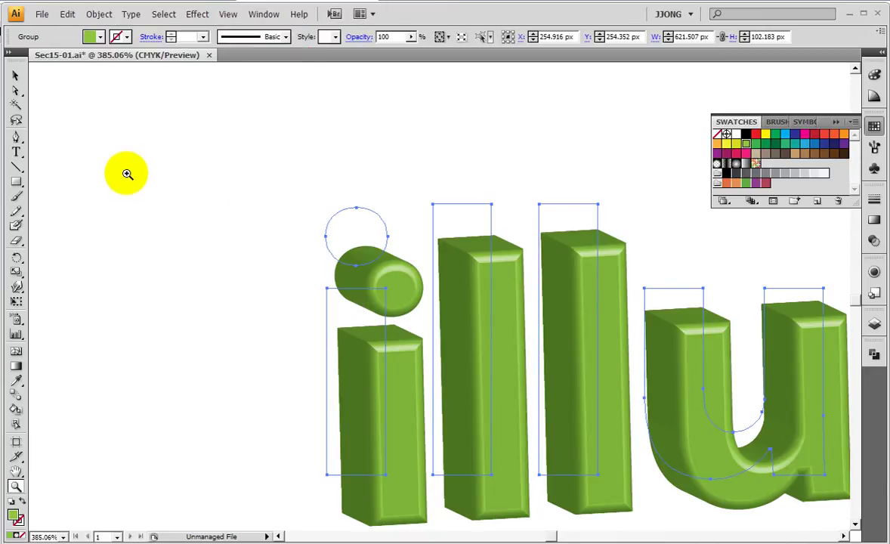
key("ctrl+1")
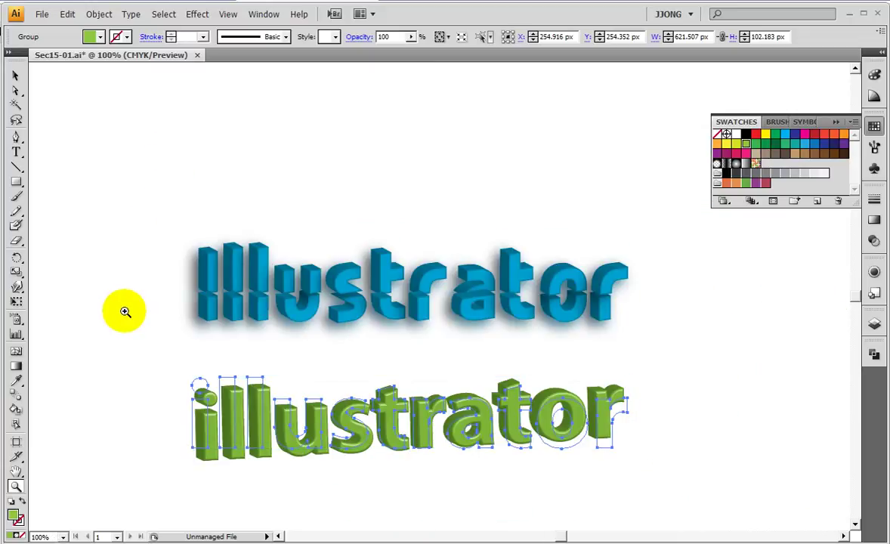
left_click_drag(442, 369, 593, 480)
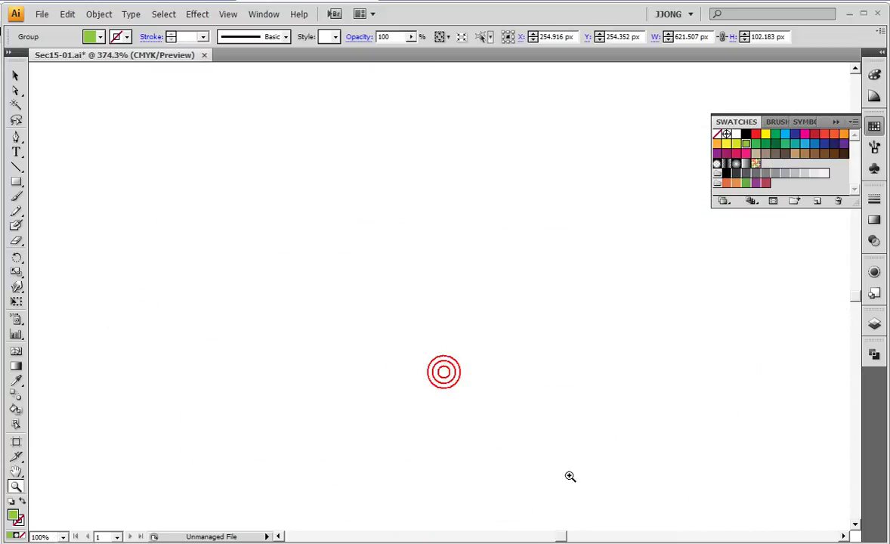
scroll(420, 376, "up", 2)
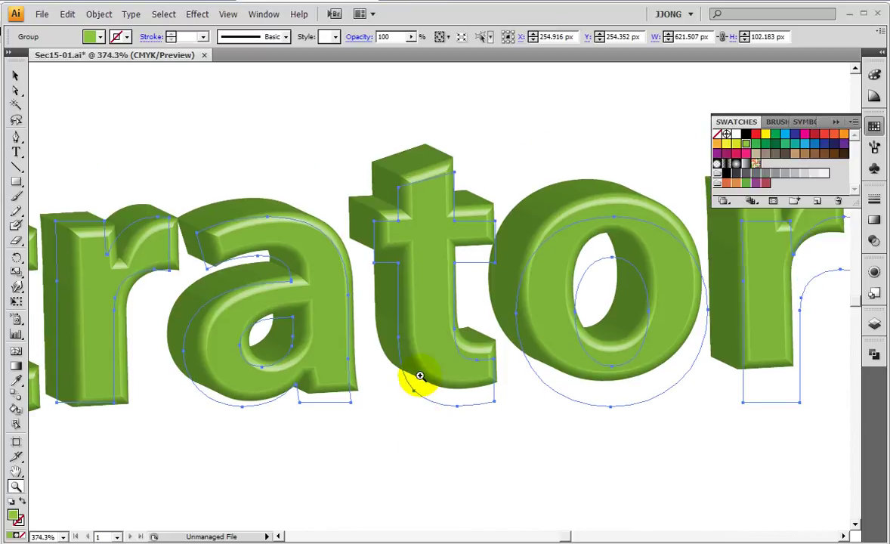
key("ctrl+y")
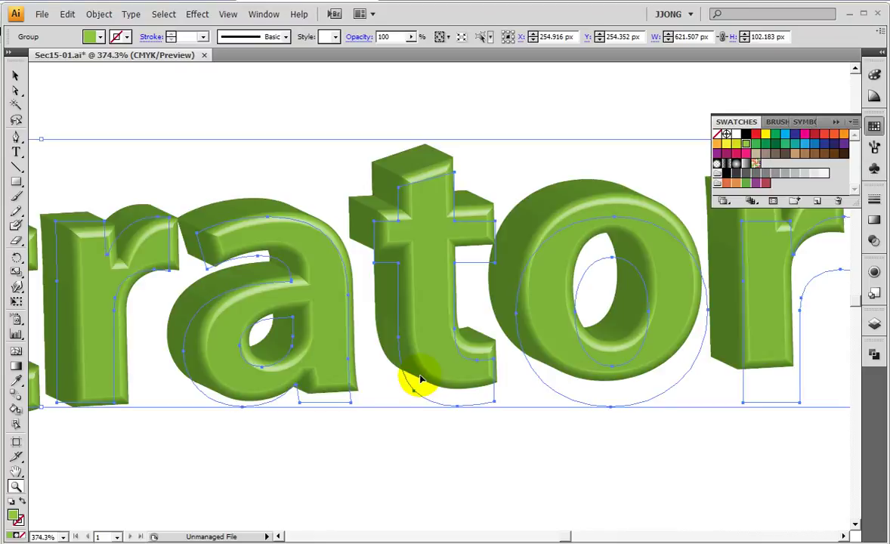
left_click(421, 379, "alt")
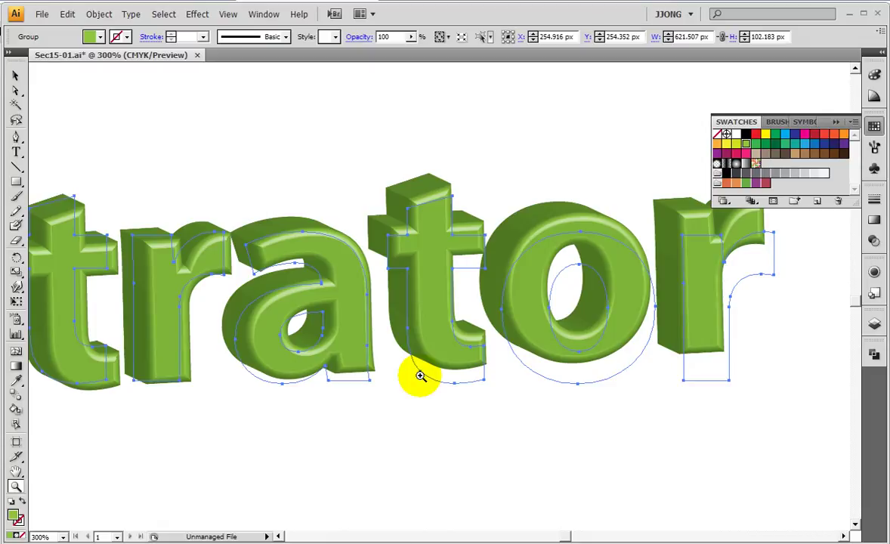
left_click(16, 471)
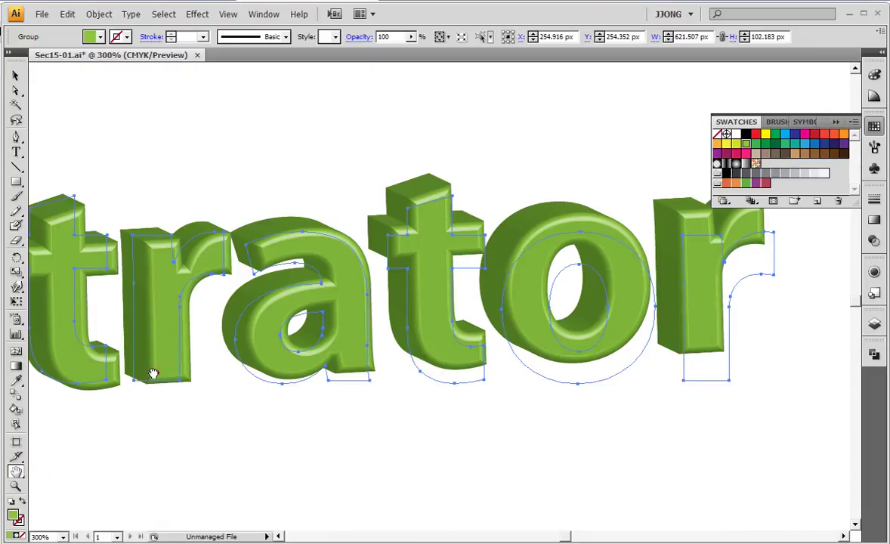
left_click_drag(145, 389, 466, 482)
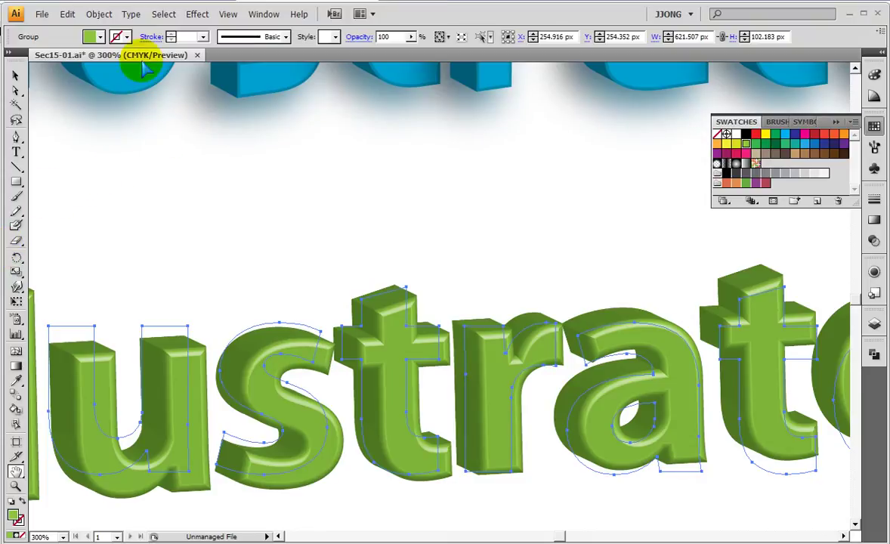
left_click(197, 15)
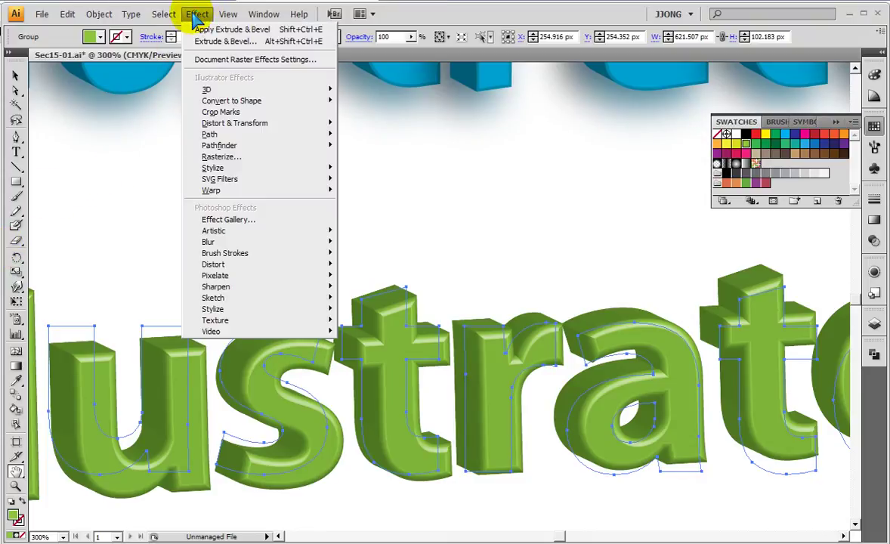
mouse_move(213, 168)
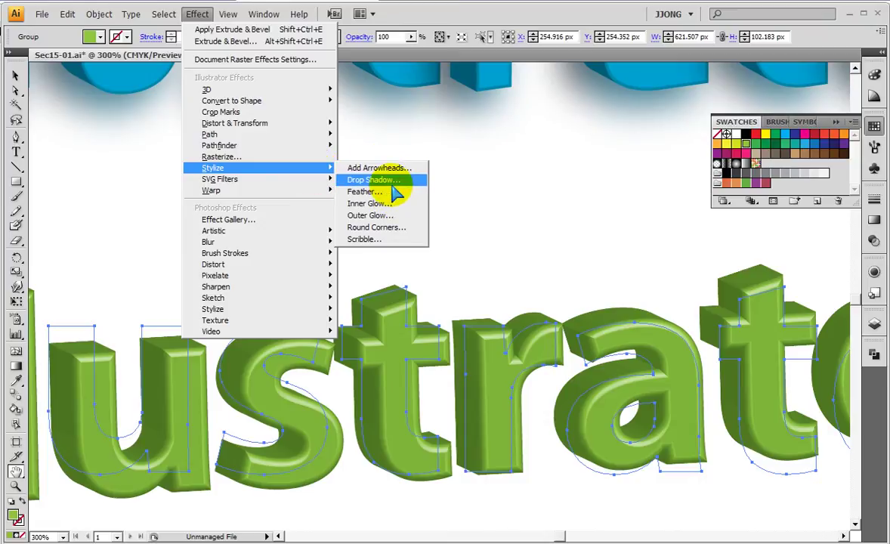
Preview a Drop Shadow with Multiply mode, 40% opacity, 7 px X/Y offsets and 5 px blur
left_click(391, 182)
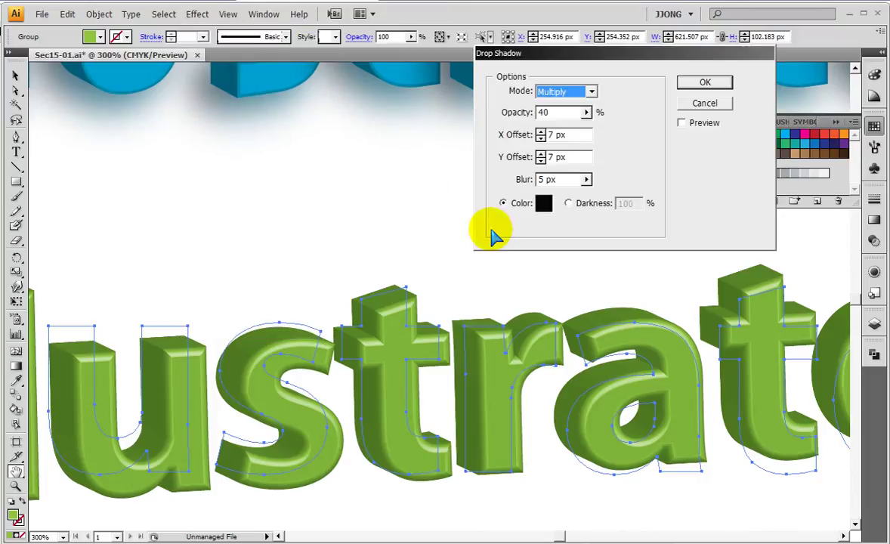
left_click(681, 125)
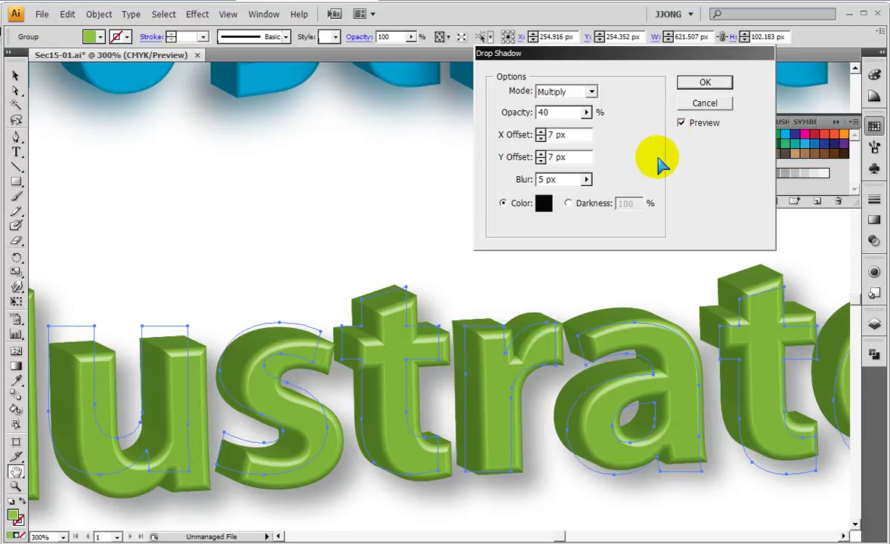
left_click(658, 159)
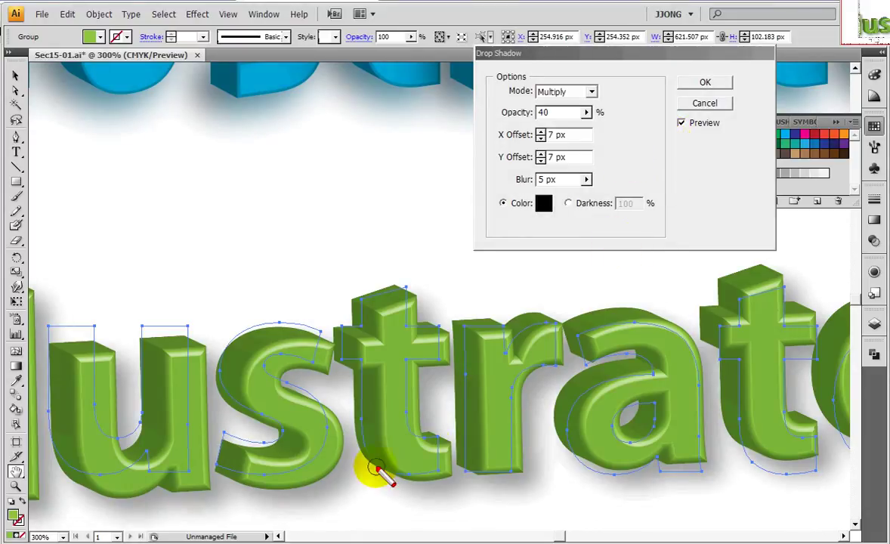
left_click_drag(365, 495, 344, 495)
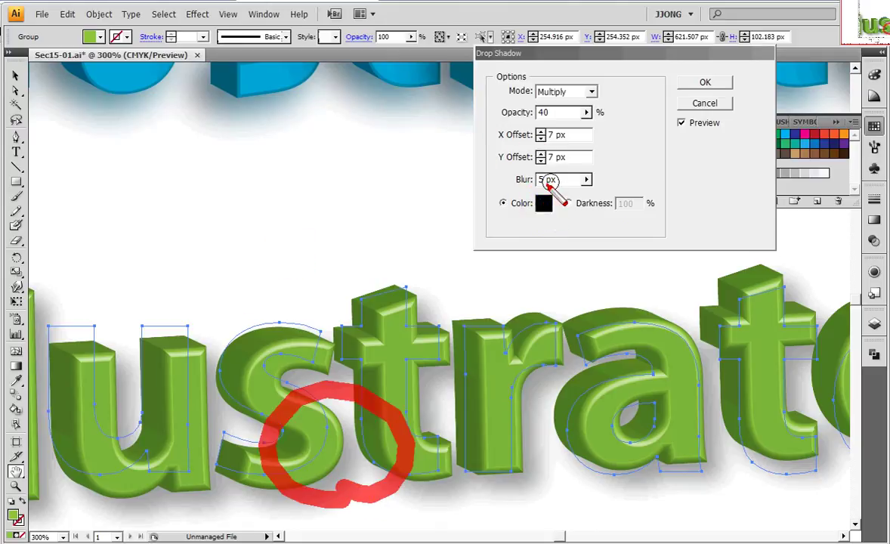
left_click_drag(544, 188, 481, 236)
left_click_drag(480, 166, 581, 241)
left_click(572, 230)
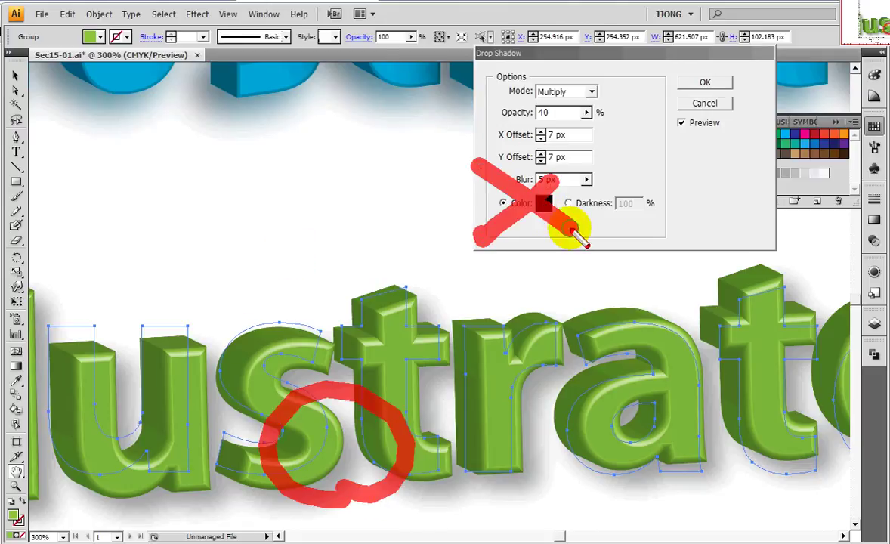
mouse_move(635, 218)
left_mouse_down()
mouse_move(645, 201)
mouse_move(613, 226)
left_mouse_up()
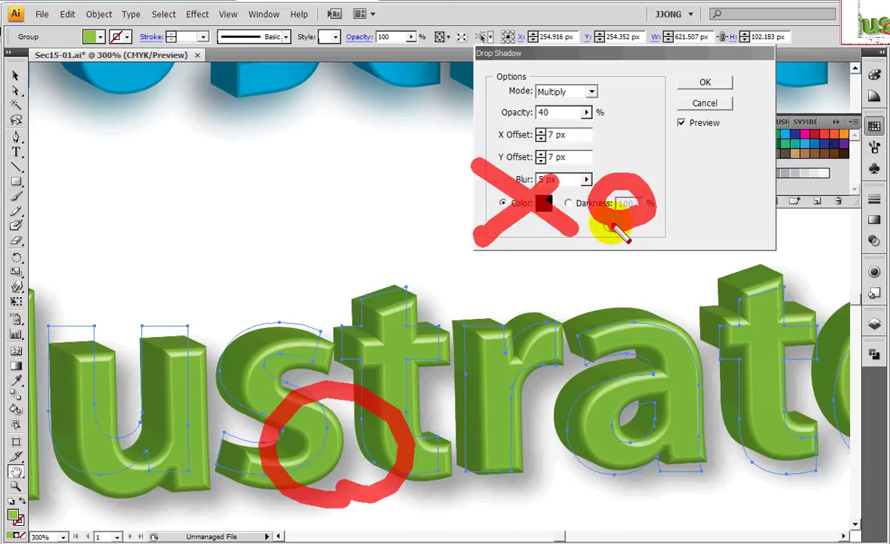
Switch the drop shadow from the Darkness option to the Color option
key("Escape")
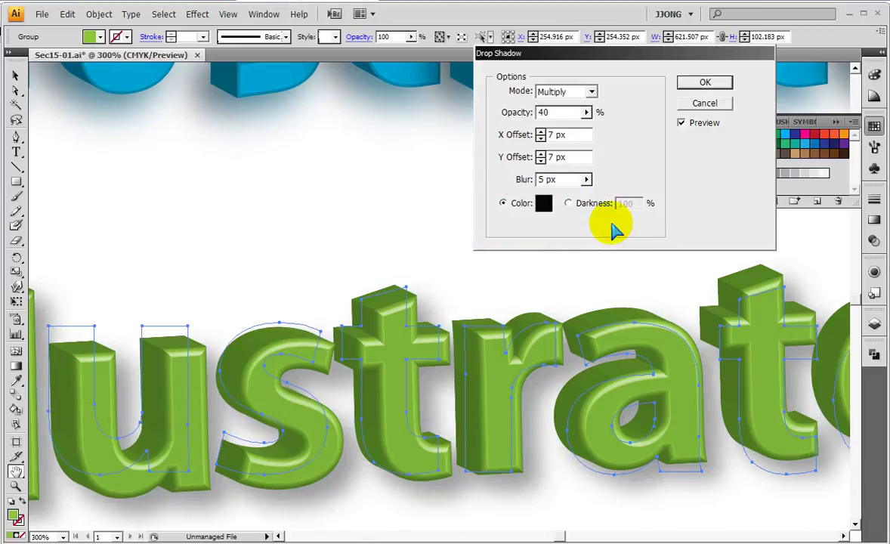
left_click(569, 204)
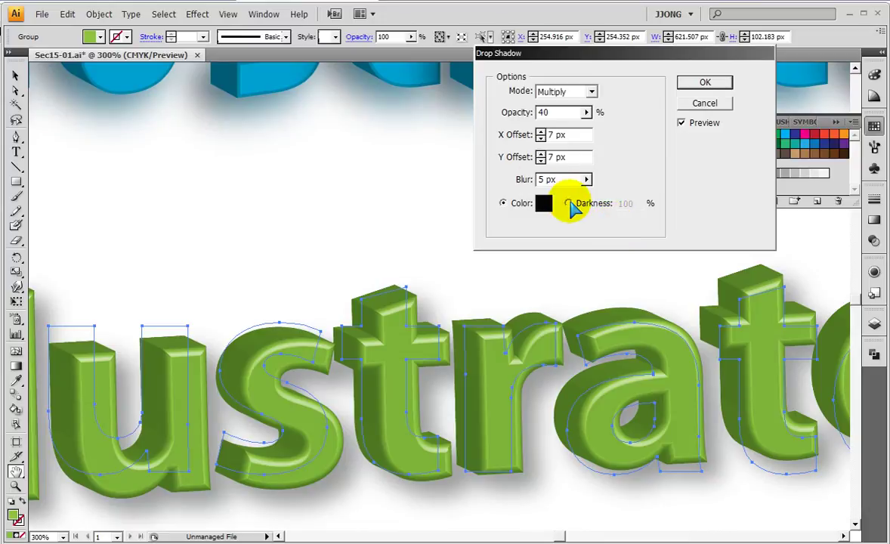
left_click(568, 203)
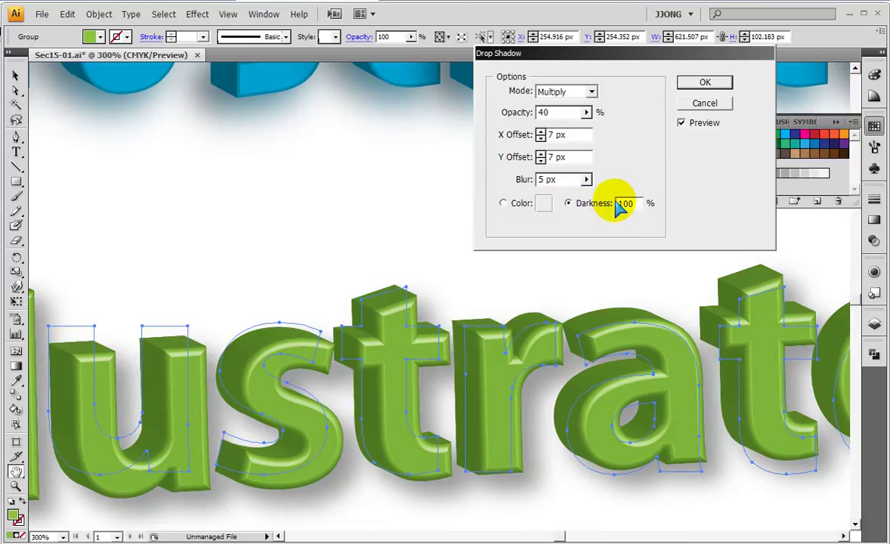
left_click(504, 204)
left_click(505, 203)
left_click(504, 203)
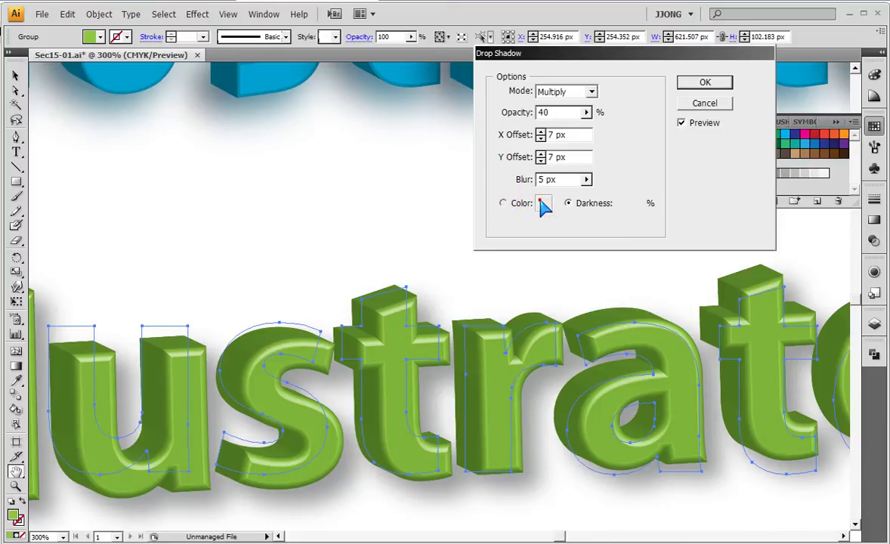
left_click(503, 203)
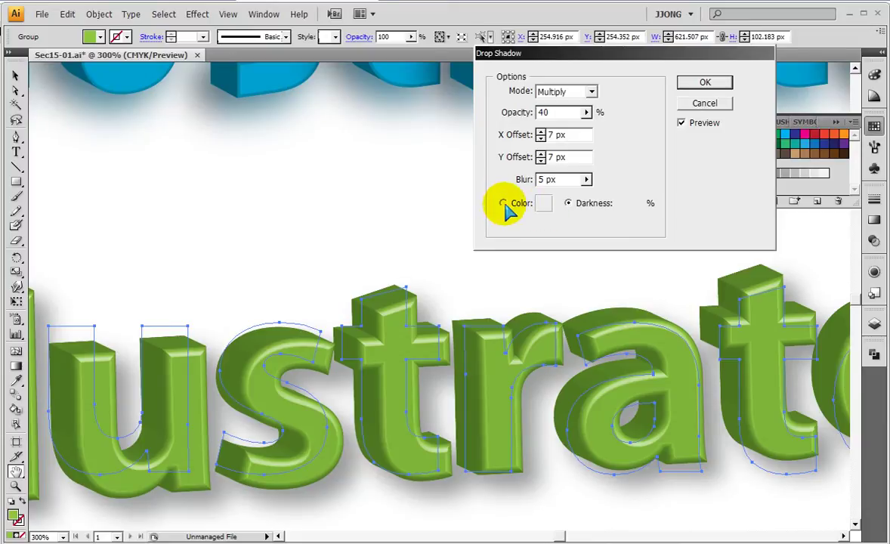
Set the drop shadow colour to dark green #2A5900 and raise its opacity to 70%
left_click(505, 211)
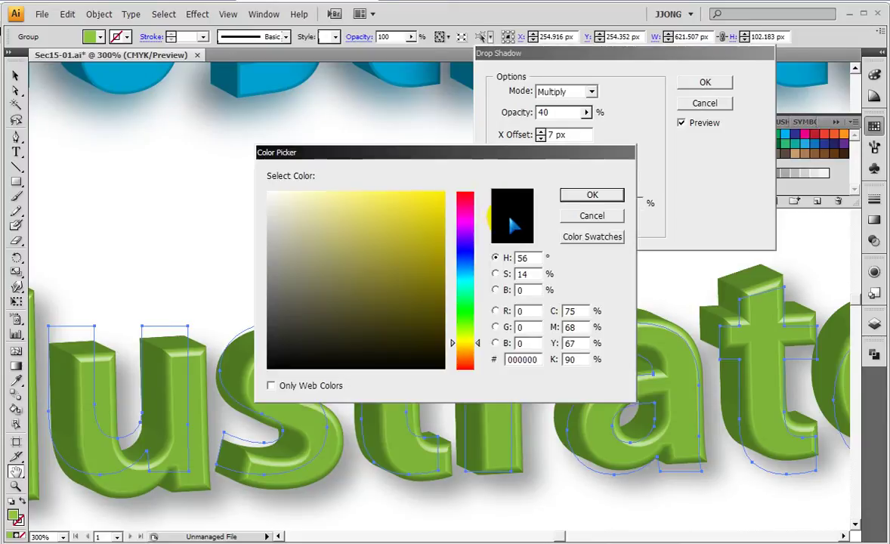
left_click(465, 323)
left_click(448, 287)
left_click(464, 312)
left_click(464, 323)
left_click(444, 306)
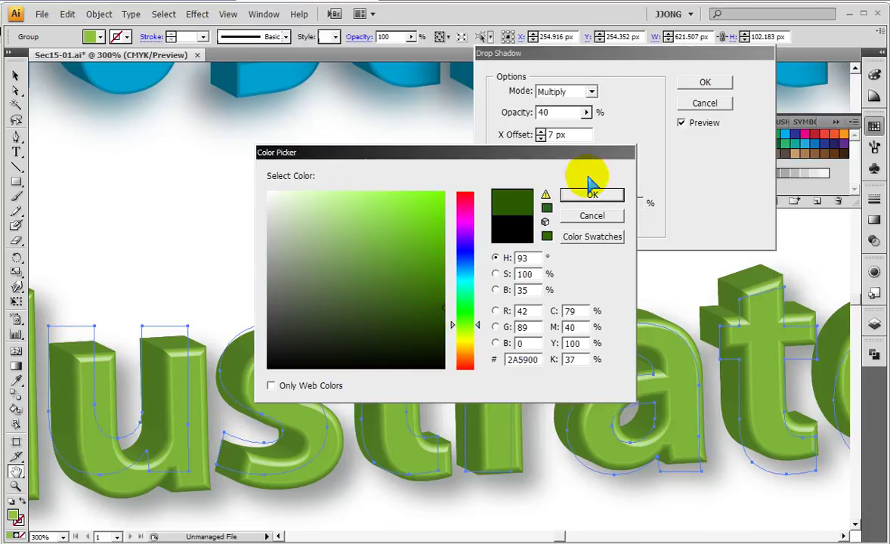
left_click(591, 194)
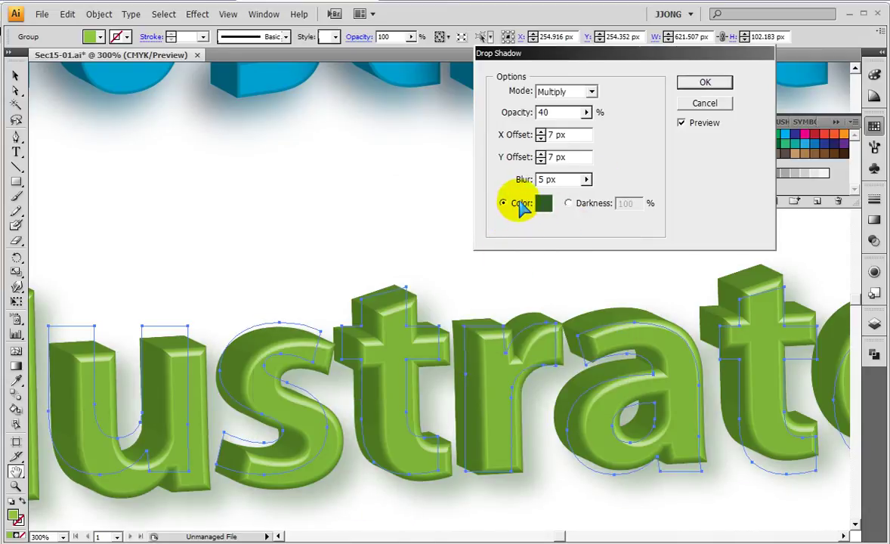
left_click(586, 112)
left_click_drag(567, 130, 572, 129)
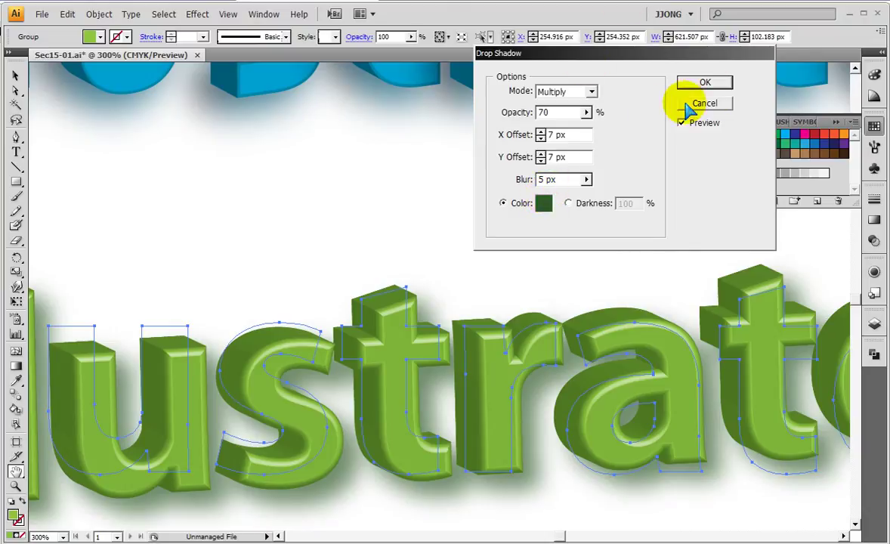
Apply the dark green drop shadow, zoom in on it under the letters, then return to 100%
left_click(704, 82)
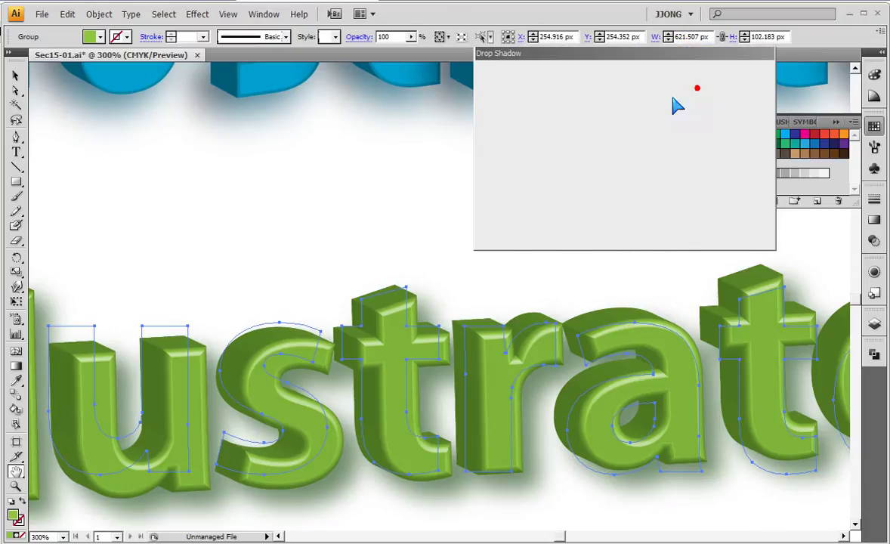
double_click(16, 487)
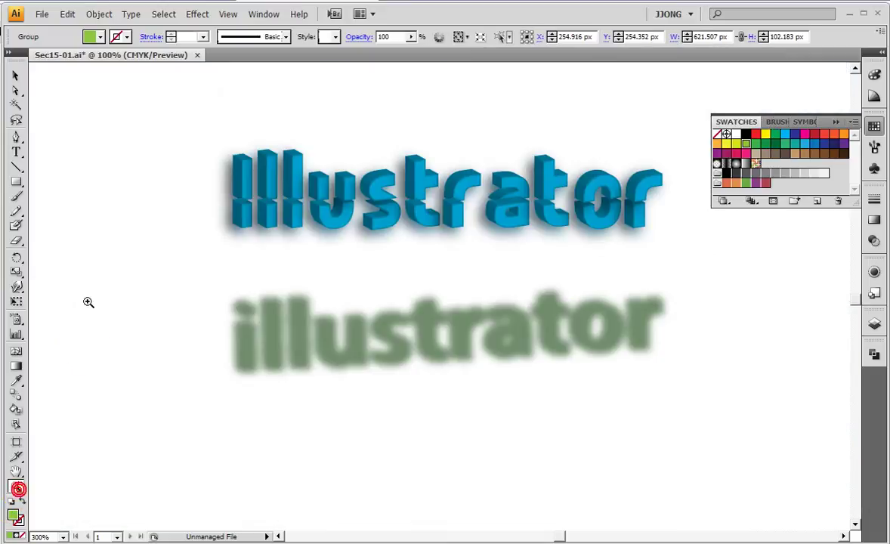
left_click_drag(169, 274, 295, 399)
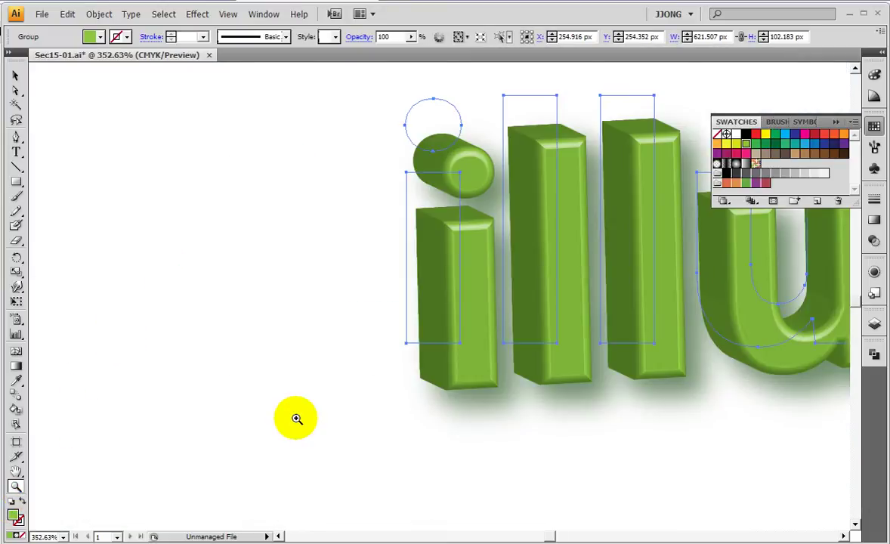
left_click_drag(435, 333, 559, 419)
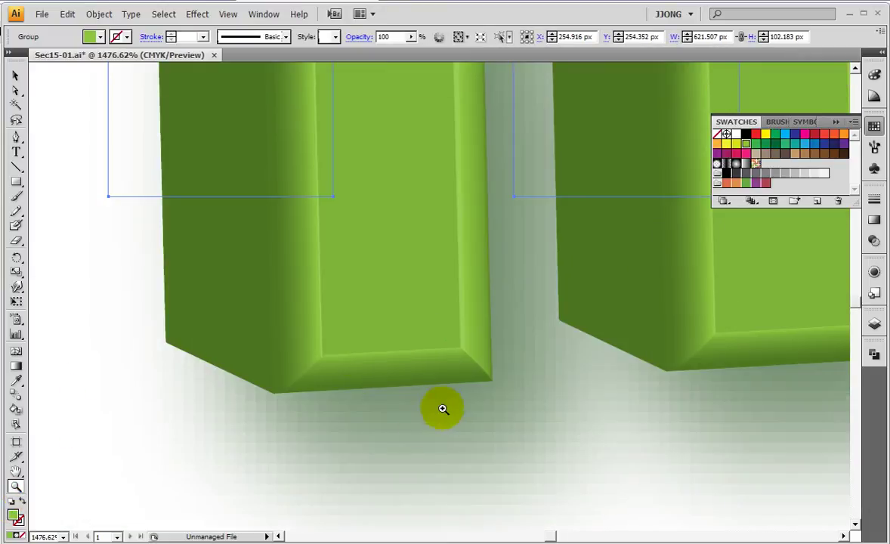
left_click_drag(261, 319, 448, 422)
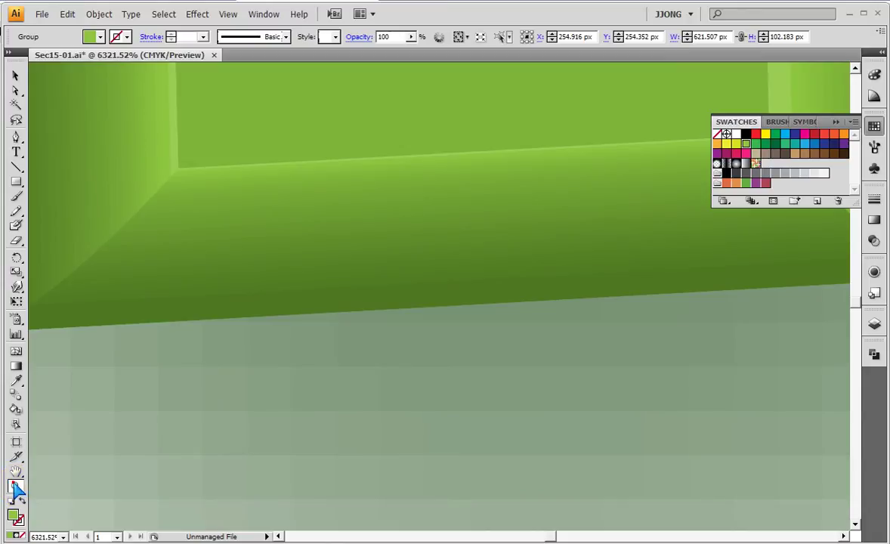
double_click(16, 487)
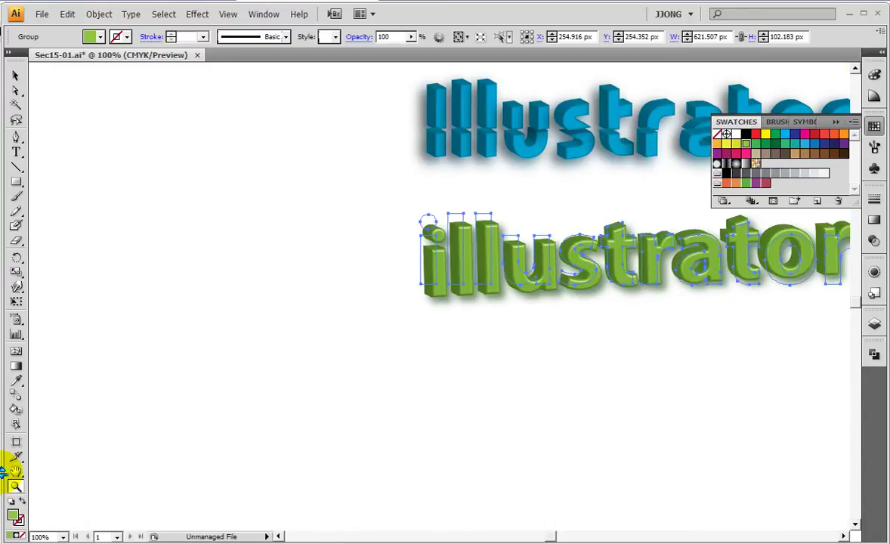
Close Sec15-01.ai without saving and open Sec15-03.ai from the Artwork folder
left_click(197, 54)
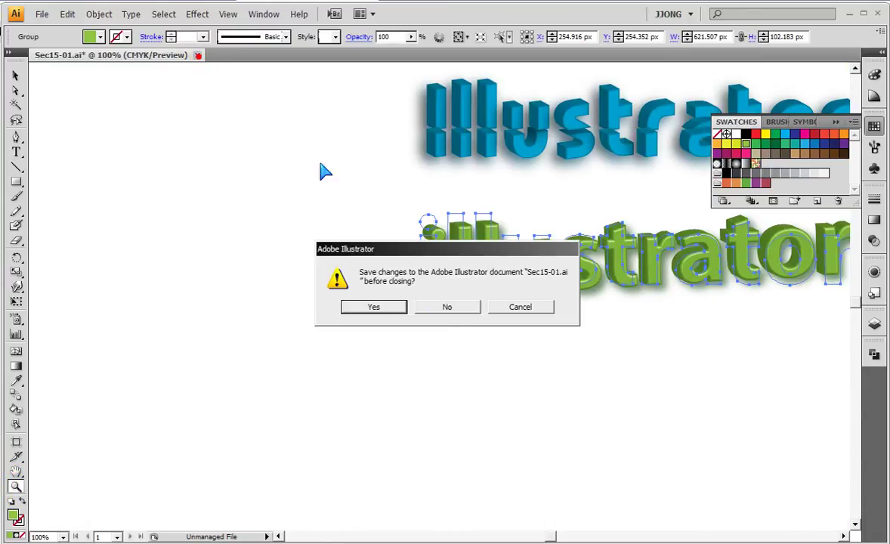
left_click(447, 306)
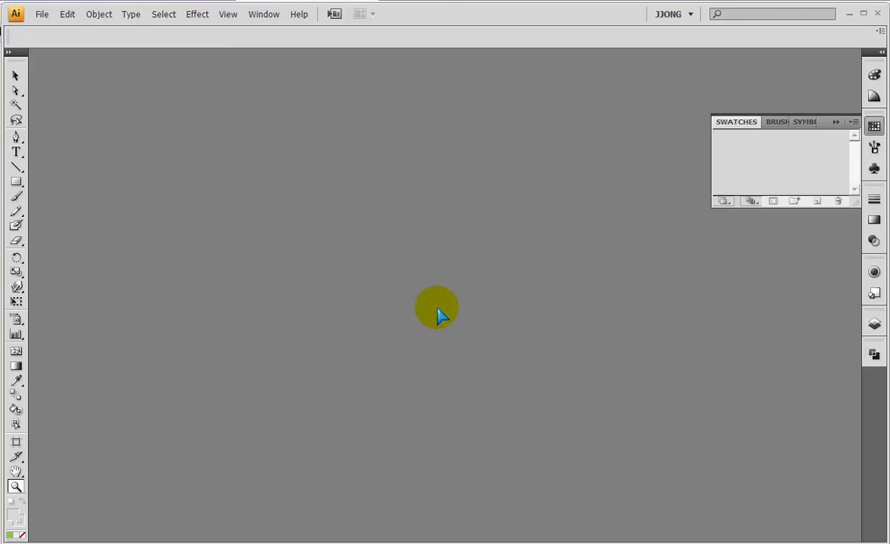
key("ctrl+o")
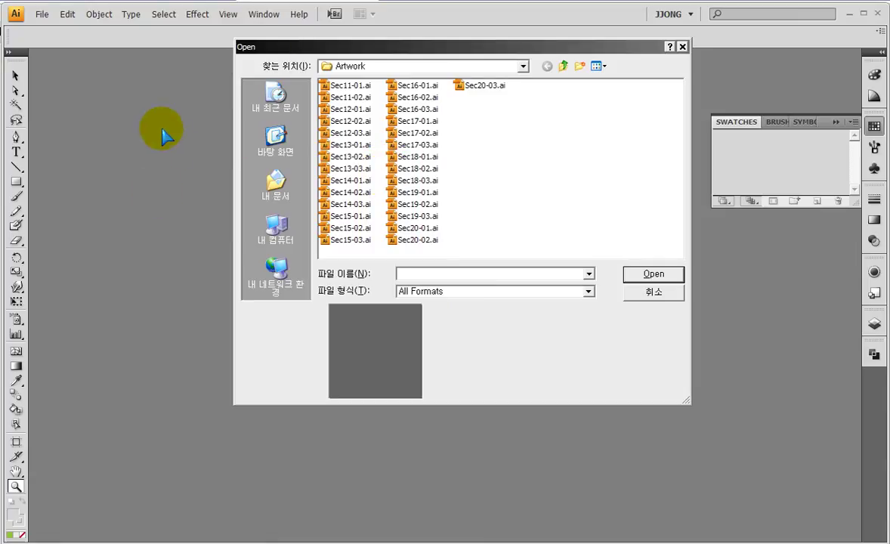
left_click(350, 241)
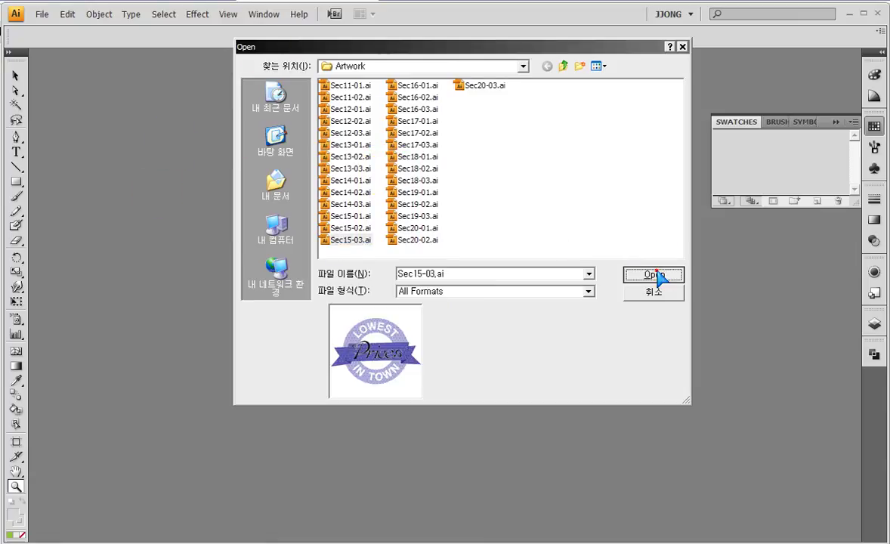
left_click(653, 274)
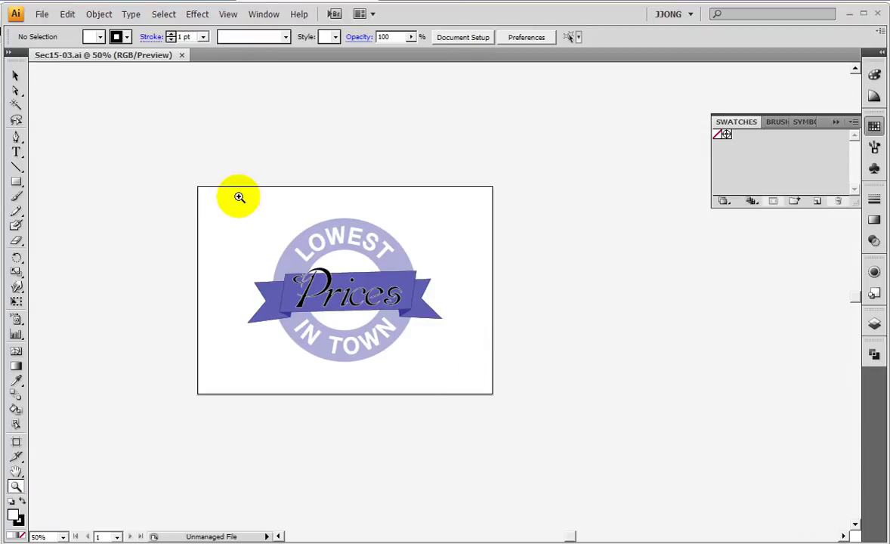
Zoom the LOWEST / IN TOWN badge to fill the window and collapse the Swatches panel
left_click_drag(239, 198, 581, 431)
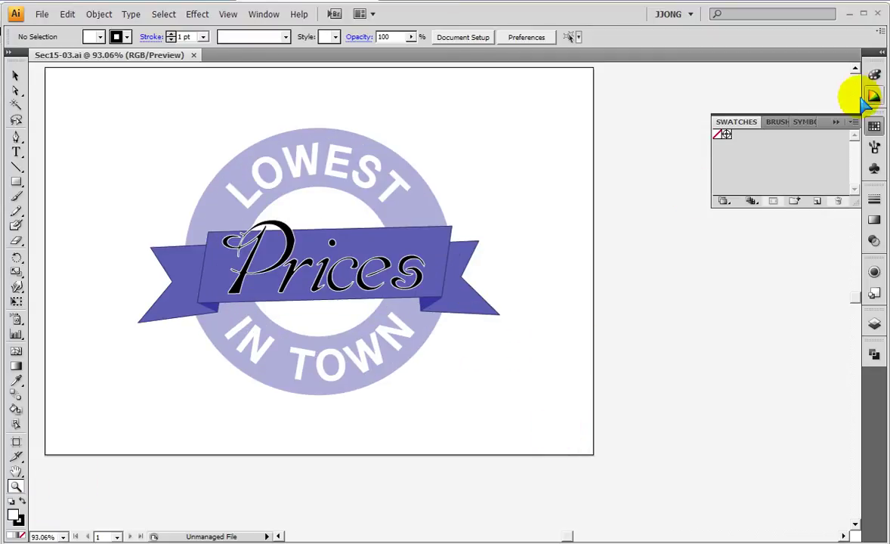
left_click(770, 102)
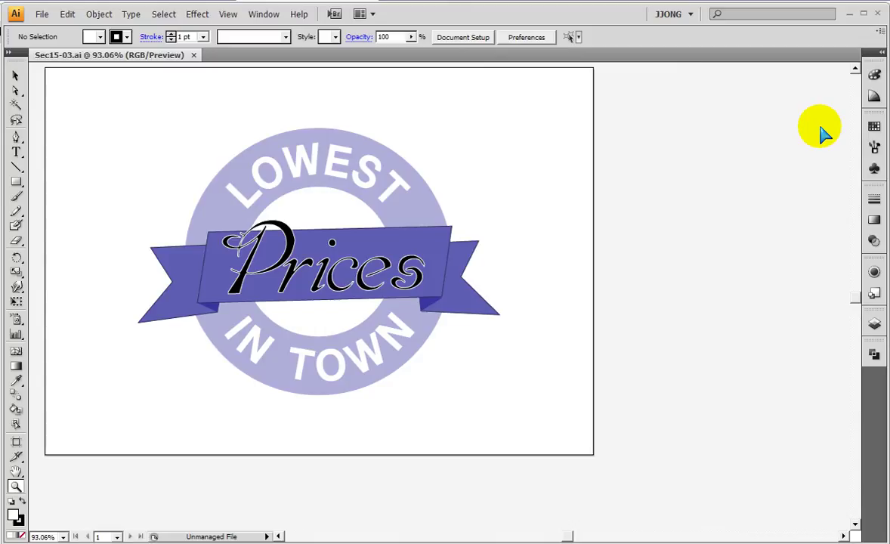
Draw a roughly 414 px white circle with black stroke beside the badge artboard
left_click(737, 98, "alt")
left_click_drag(735, 179, 606, 170)
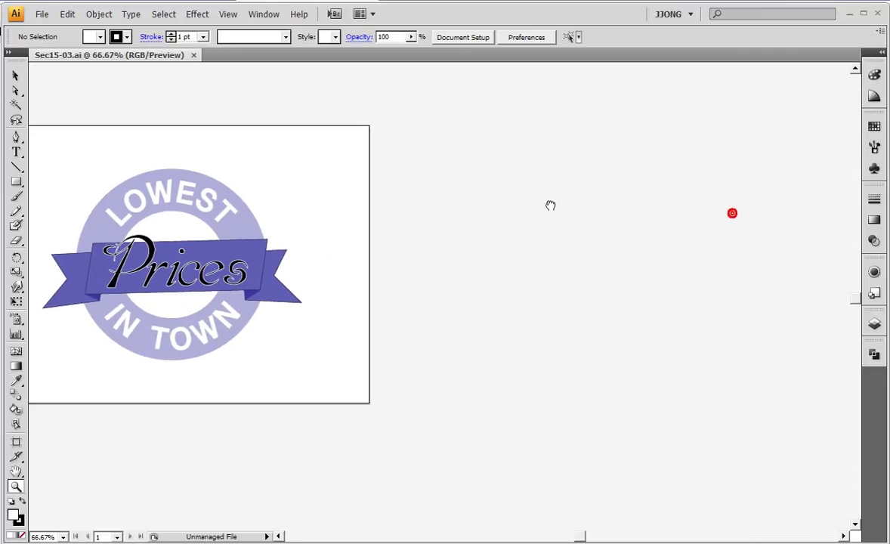
left_click(15, 181)
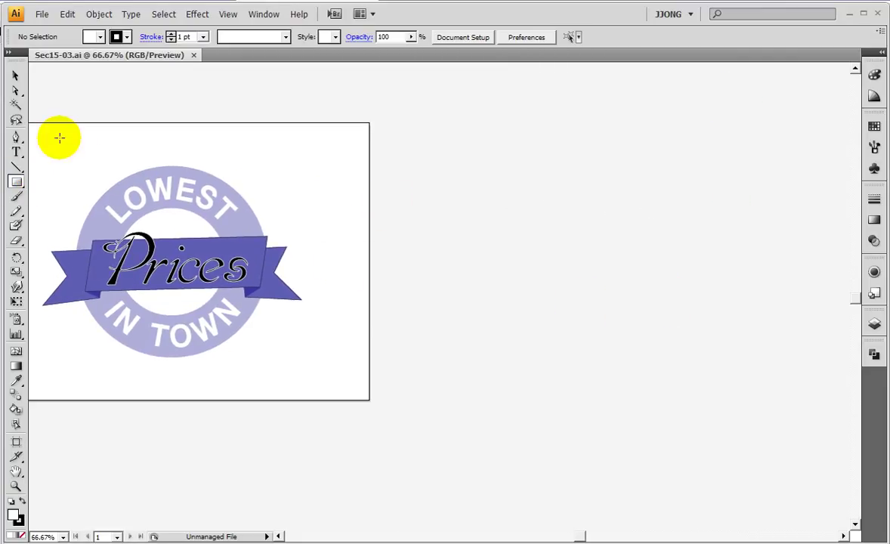
left_click_drag(16, 182, 75, 213)
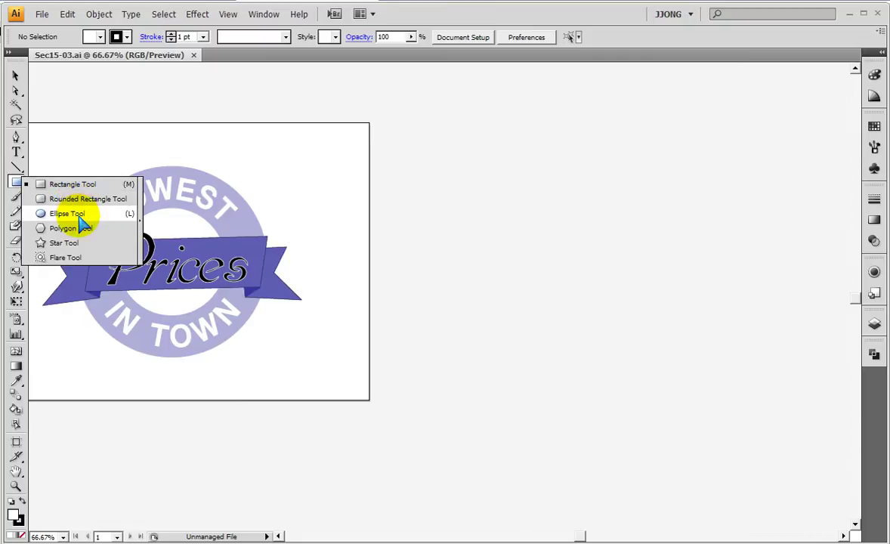
left_click_drag(596, 275, 661, 370)
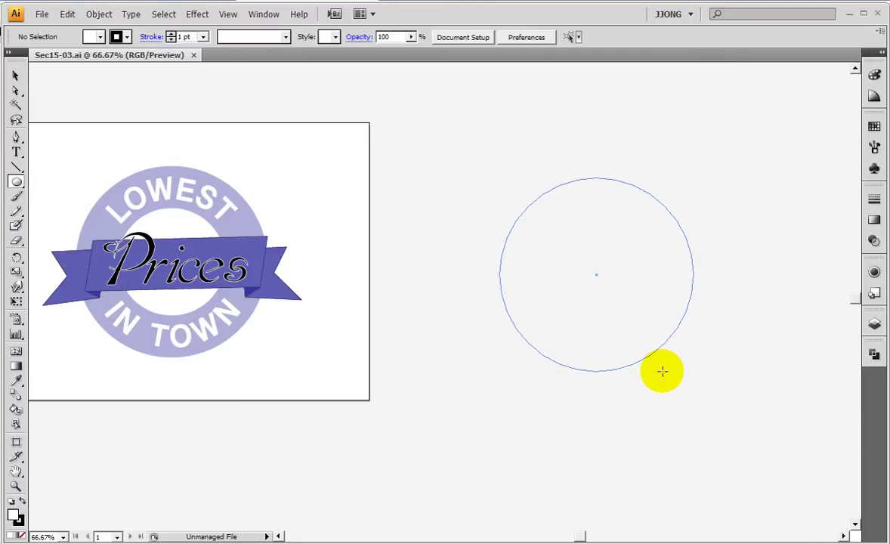
left_click_drag(592, 312, 496, 303)
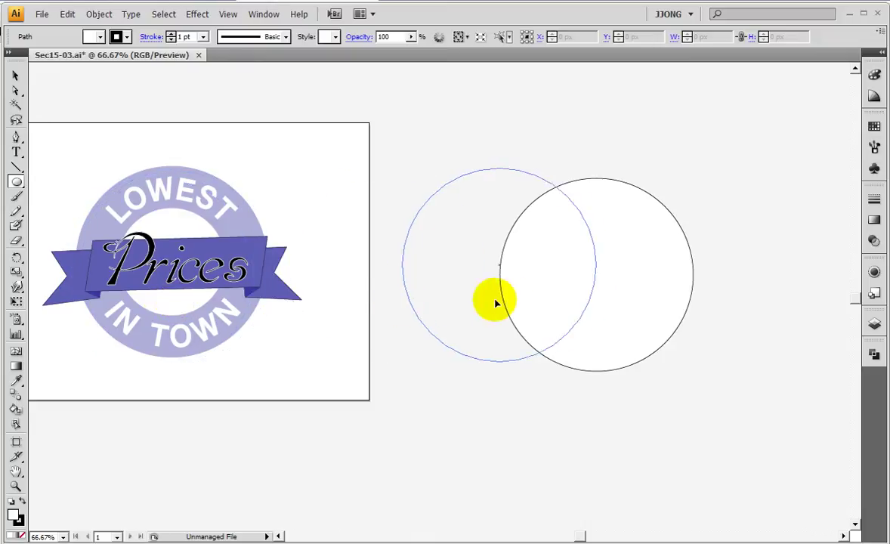
left_click_drag(496, 303, 546, 303)
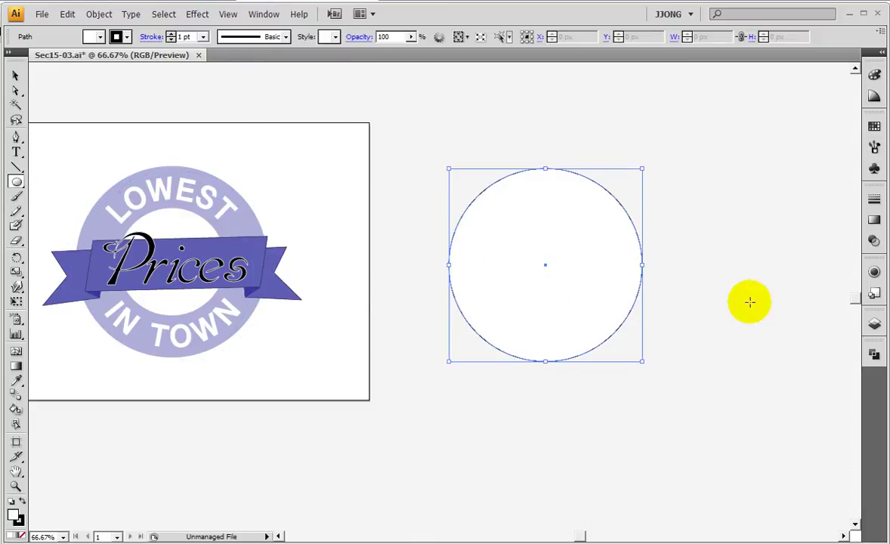
left_click(18, 519)
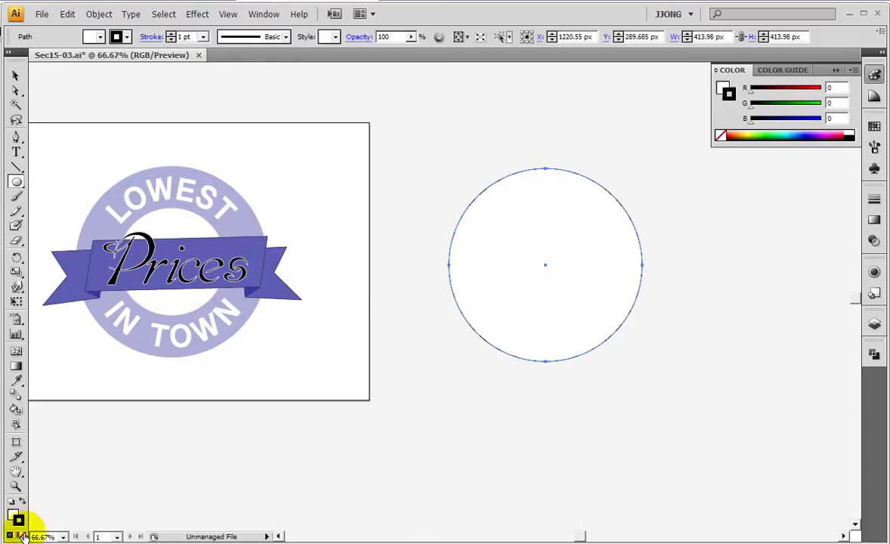
Remove the circle's stroke and fill it with light lavender R173 G181 B255
left_click(24, 536)
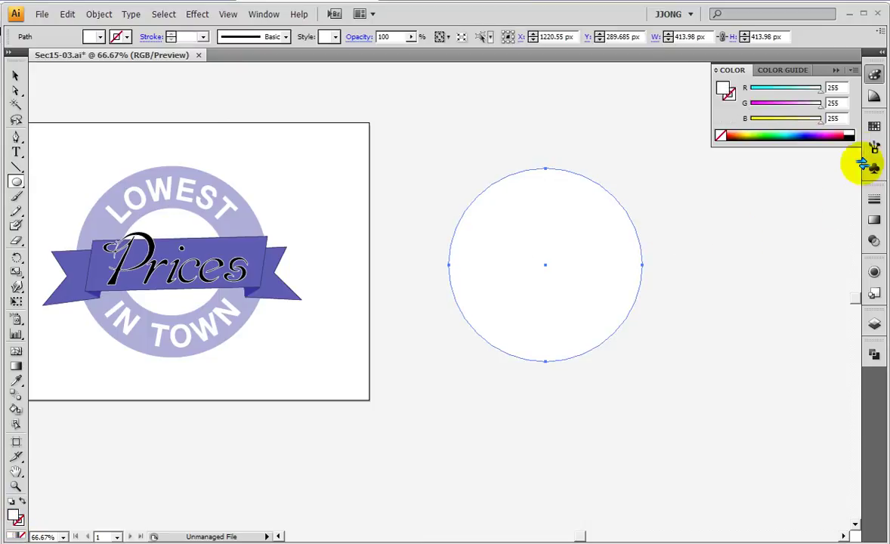
left_click(874, 125)
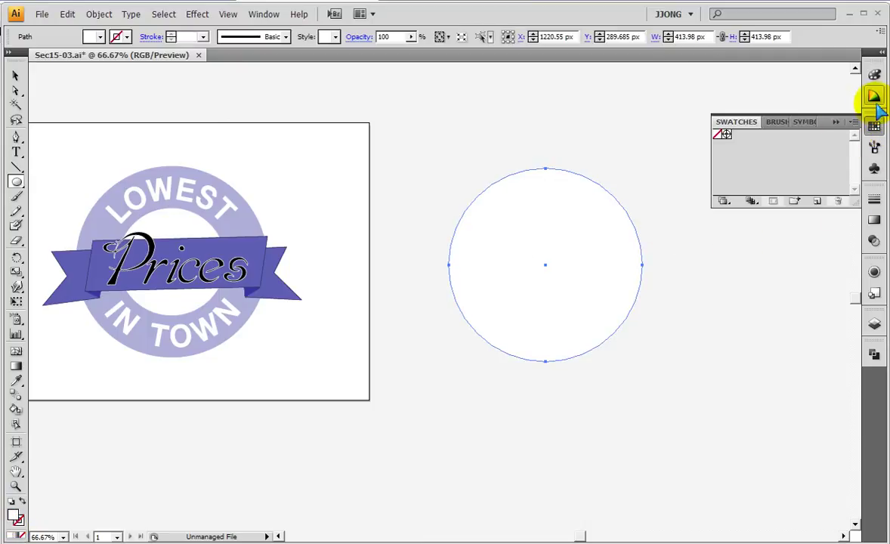
left_click(874, 74)
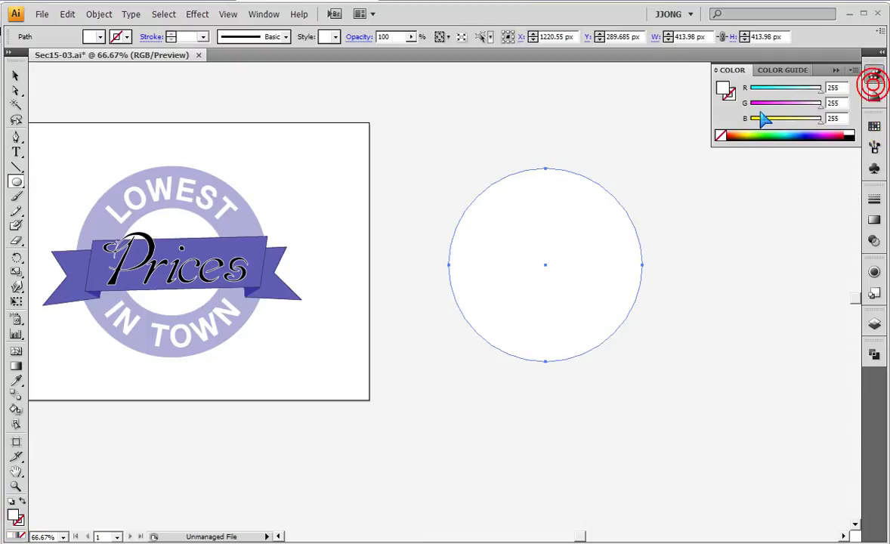
left_click(814, 135)
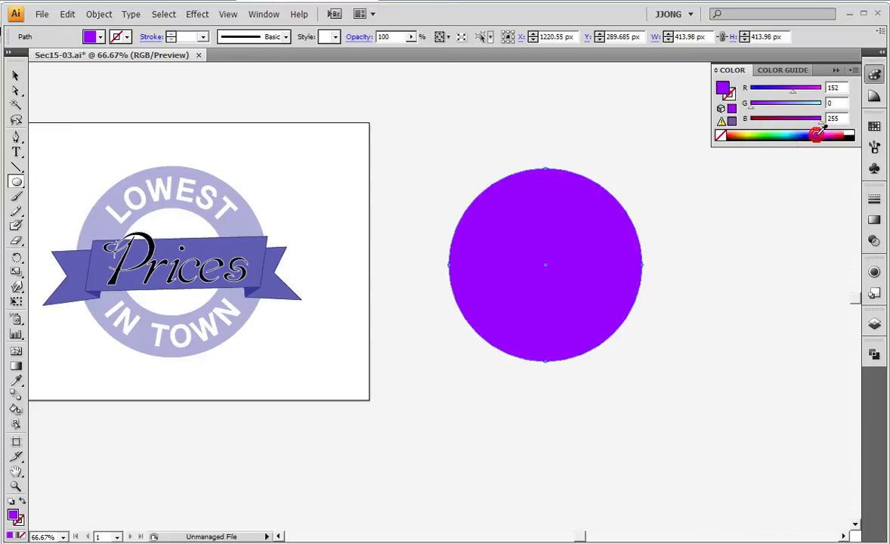
left_click(792, 103)
left_click_drag(799, 91, 798, 104)
left_click(800, 103)
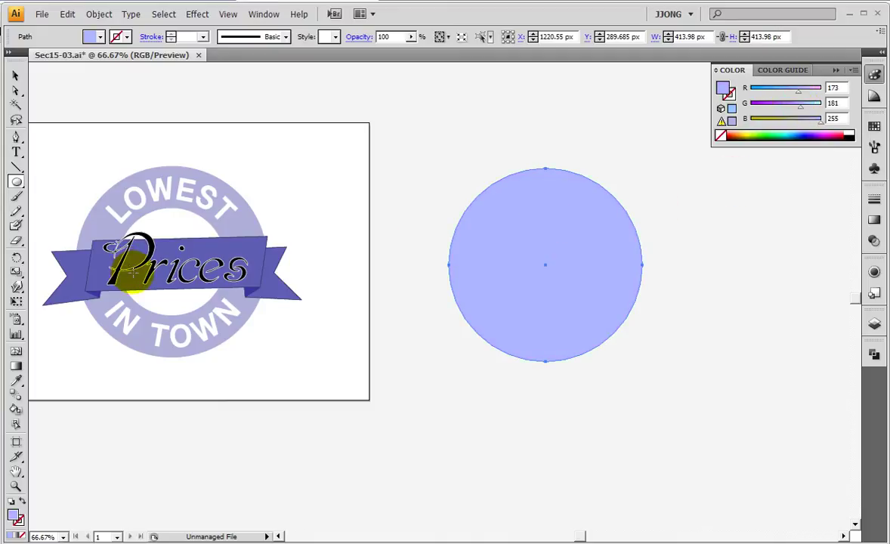
Zoom in on the lavender circle and draw a smaller circle, about 157.6 px, from its centre
left_click(16, 486)
left_click_drag(81, 161, 316, 310)
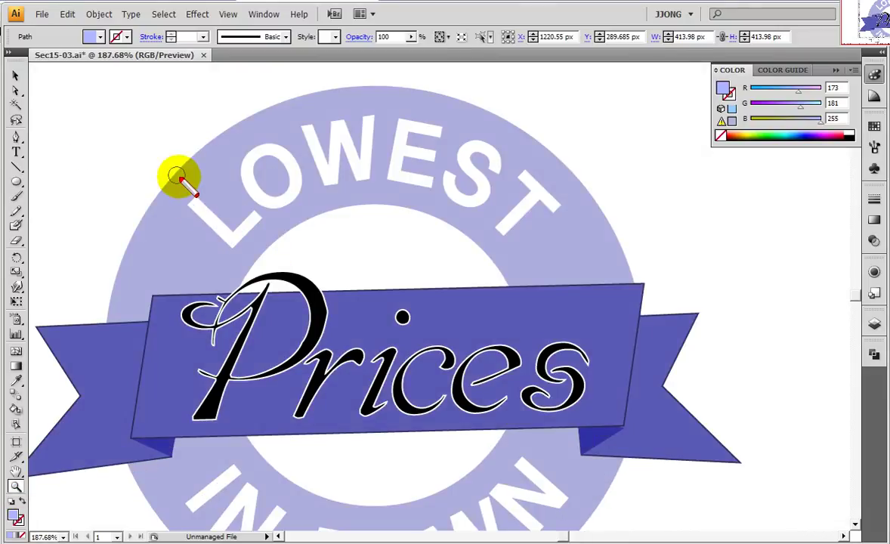
mouse_move(172, 167)
left_mouse_down()
mouse_move(218, 138)
mouse_move(494, 98)
left_mouse_up()
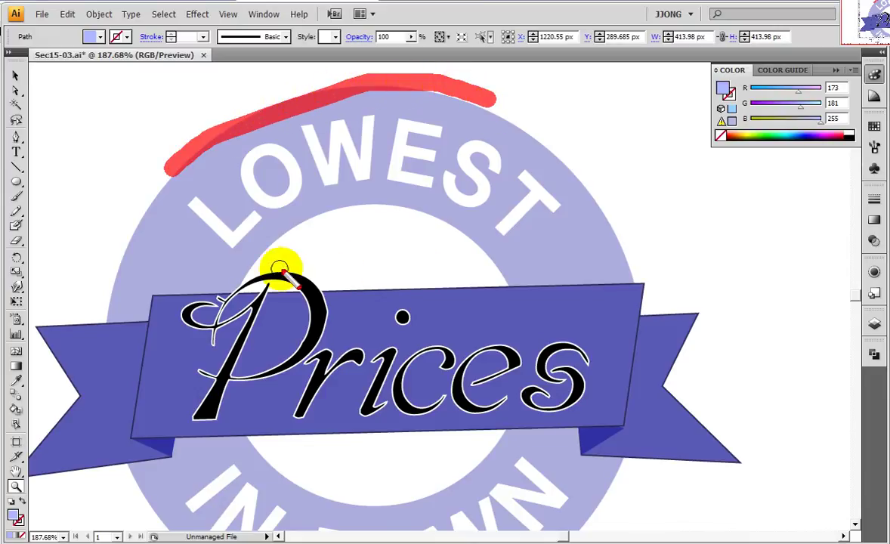
mouse_move(247, 274)
left_mouse_down()
mouse_move(306, 226)
mouse_move(387, 204)
mouse_move(477, 268)
left_mouse_up()
key("Escape")
left_click(193, 209)
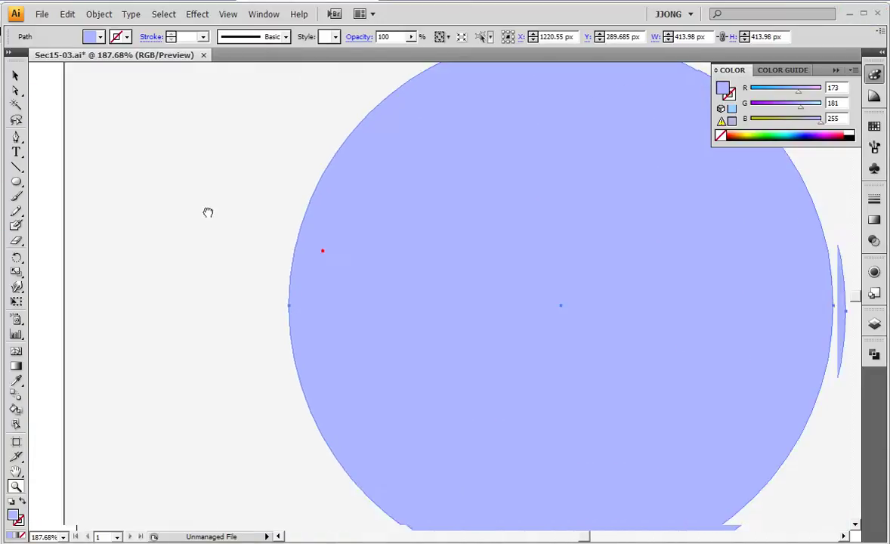
left_click_drag(208, 212, 169, 268)
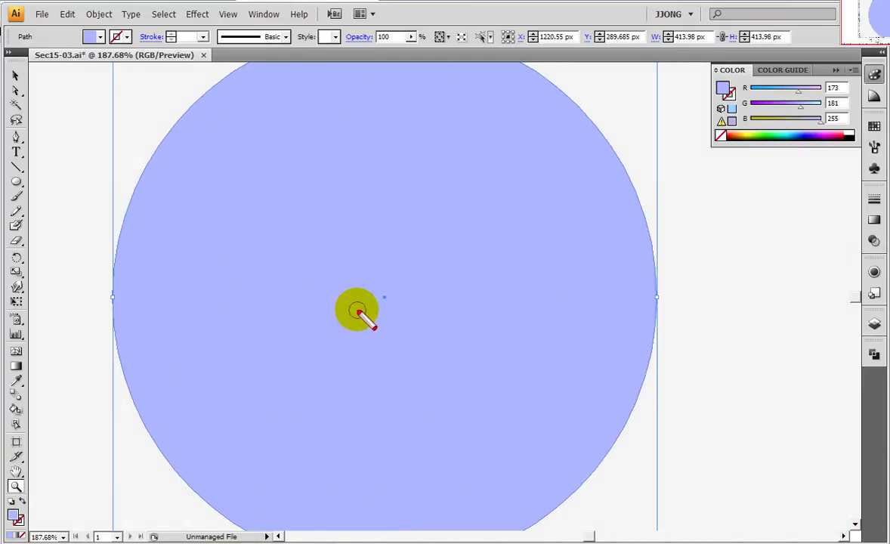
left_click_drag(354, 298, 431, 298)
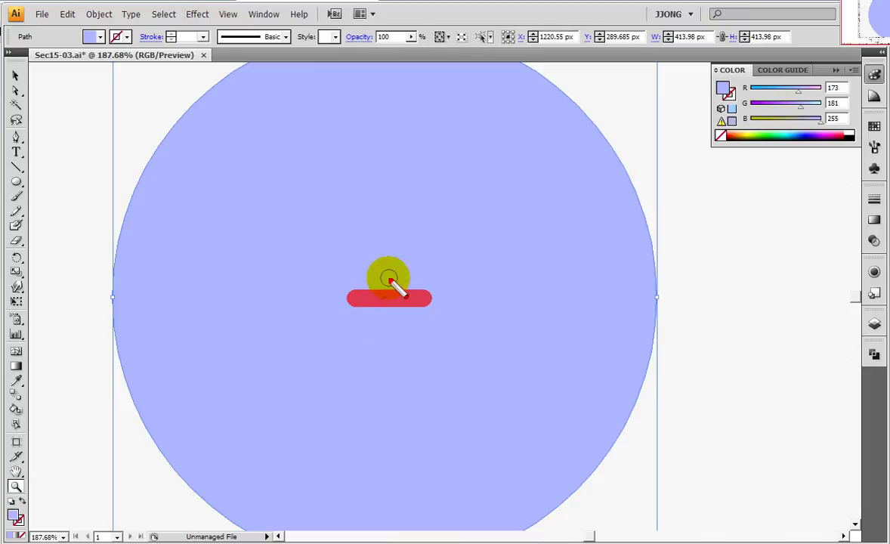
left_click_drag(385, 270, 382, 354)
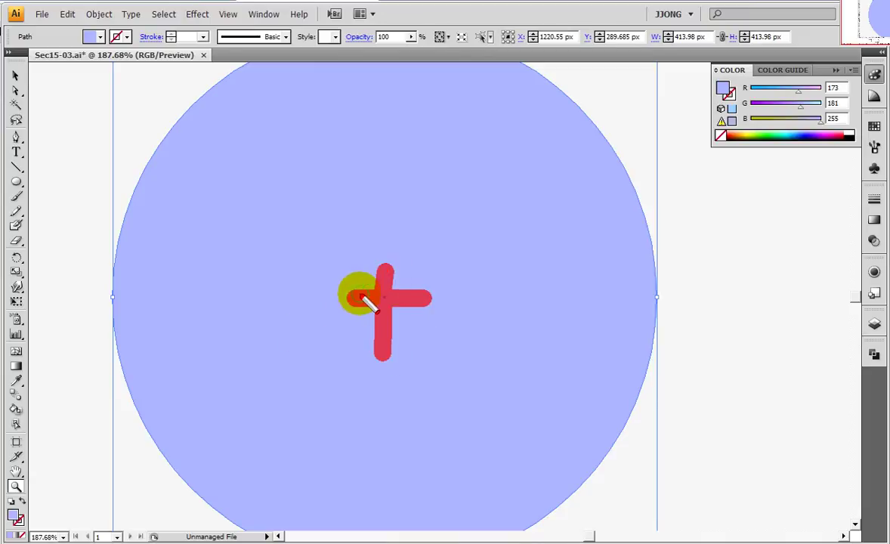
key("Escape")
left_click(16, 182)
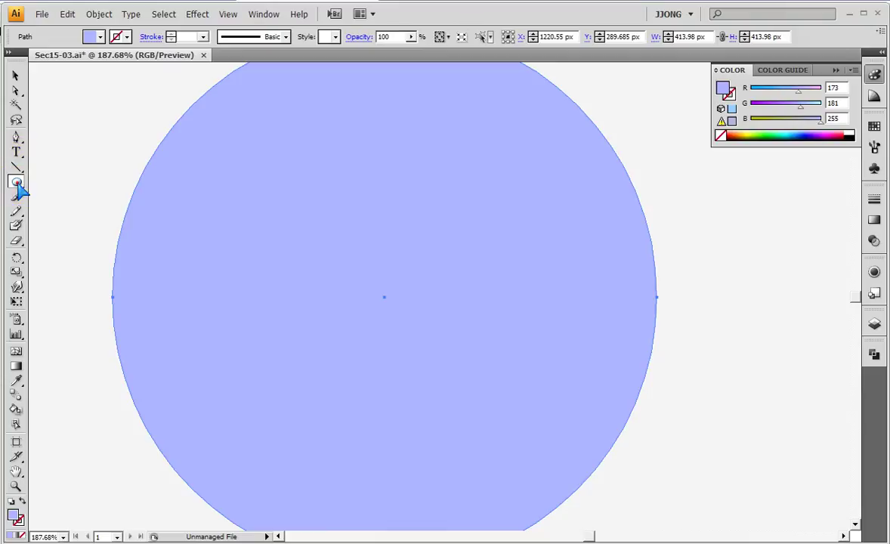
left_click_drag(384, 297, 460, 400)
Zoom out to show the new inner circle and fill it white
key("ctrl+1")
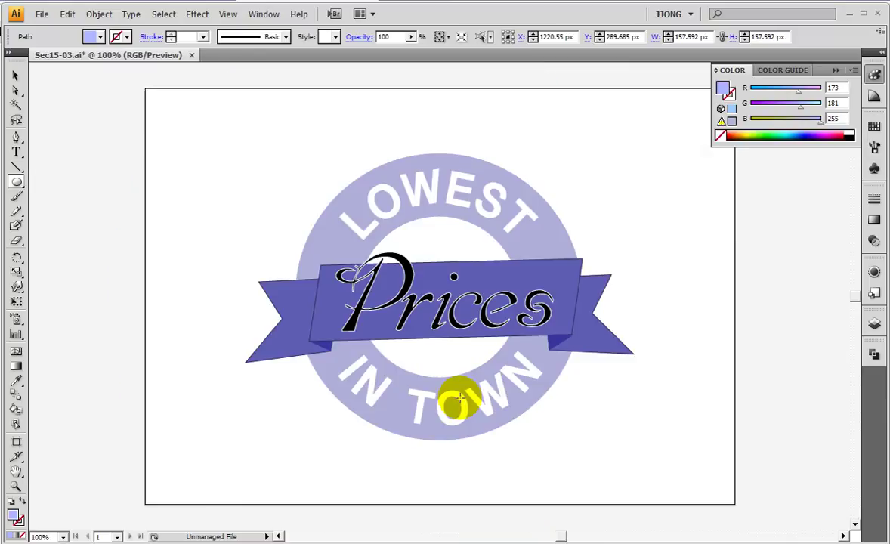
left_click_drag(671, 257, 455, 258)
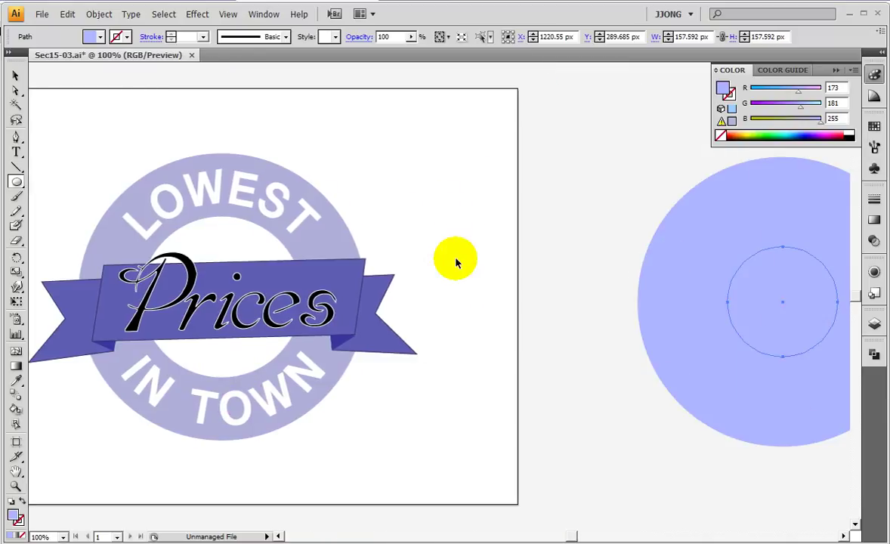
key("ctrl+minus")
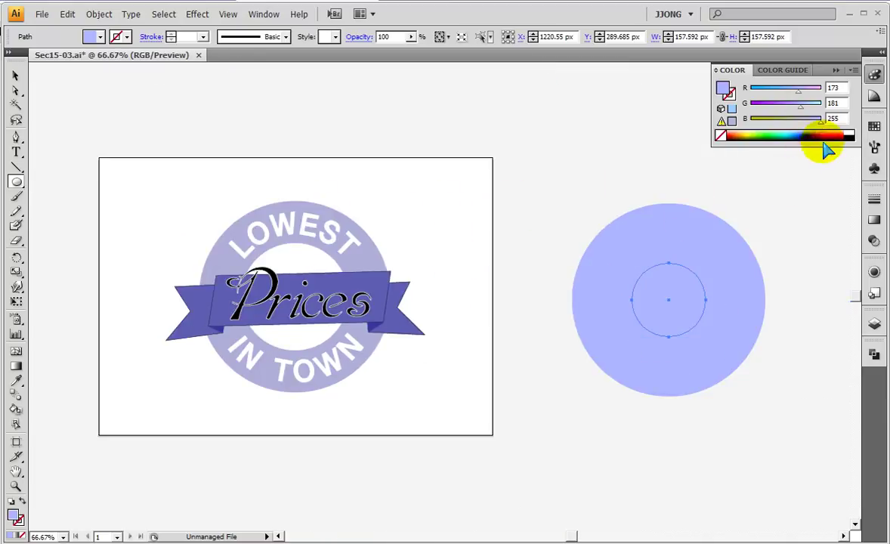
left_click(874, 126)
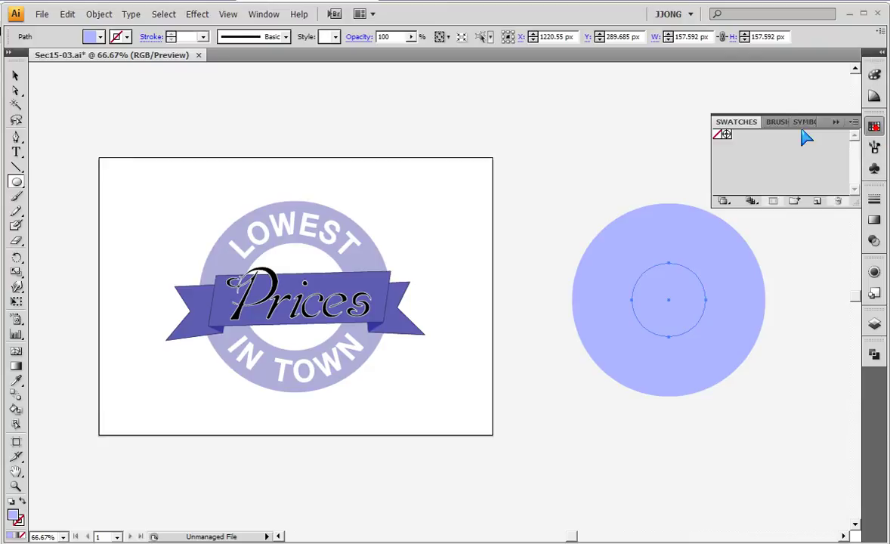
left_click(874, 75)
left_click(851, 129)
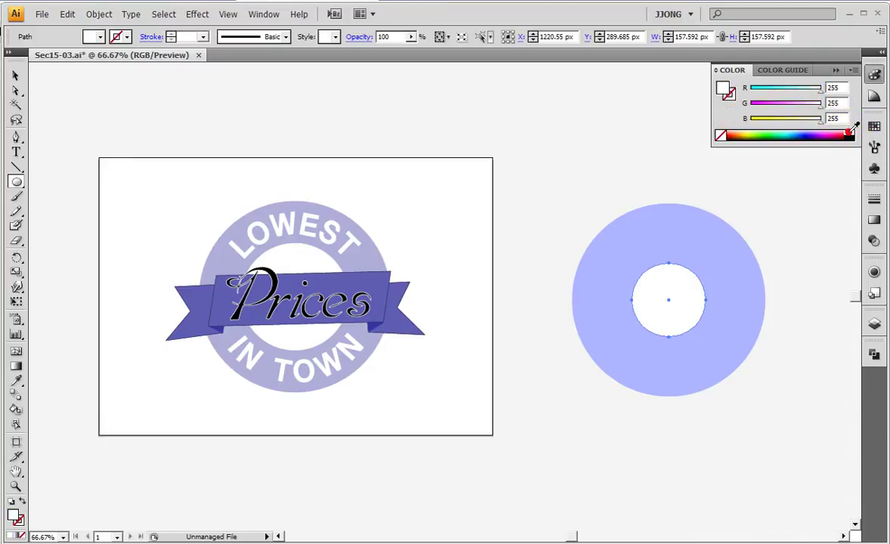
Scale the white inner circle up to about 214.59 px to form the lavender ring
left_click(15, 75)
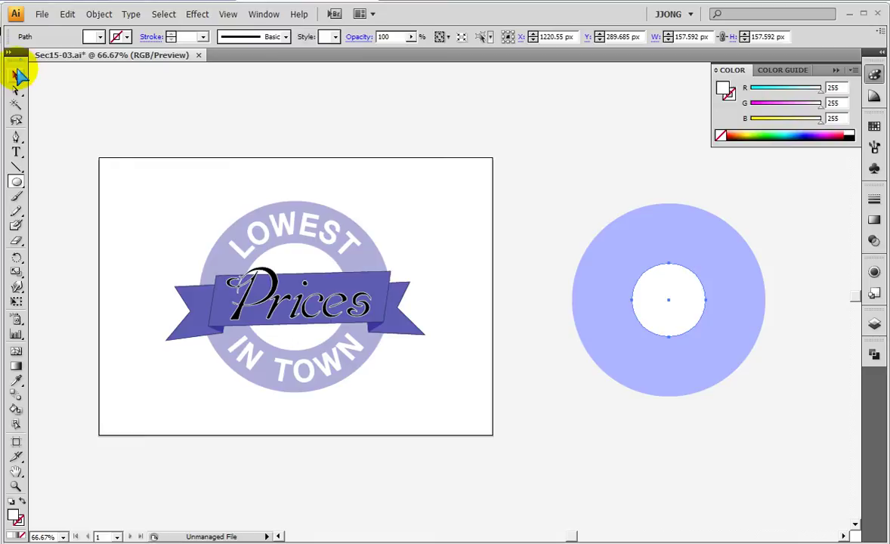
left_click(665, 299)
left_click_drag(706, 337, 719, 350)
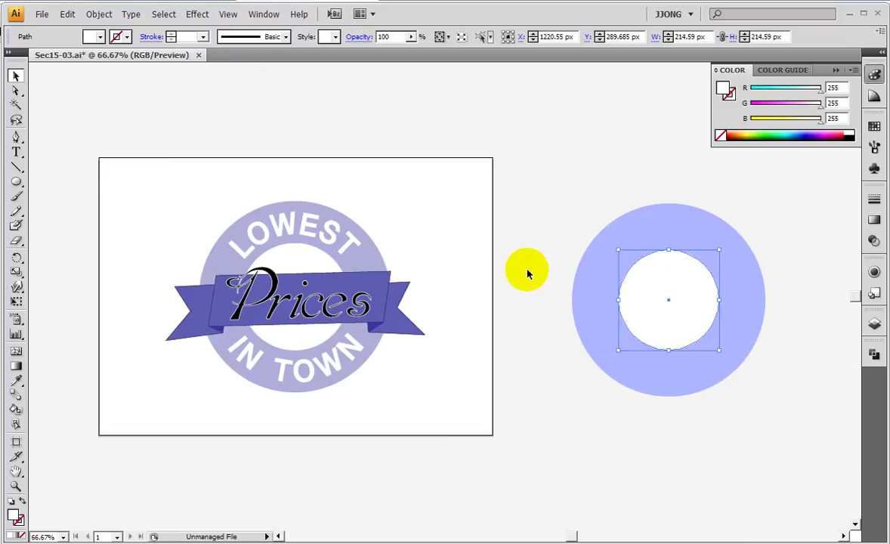
key("ctrl+y")
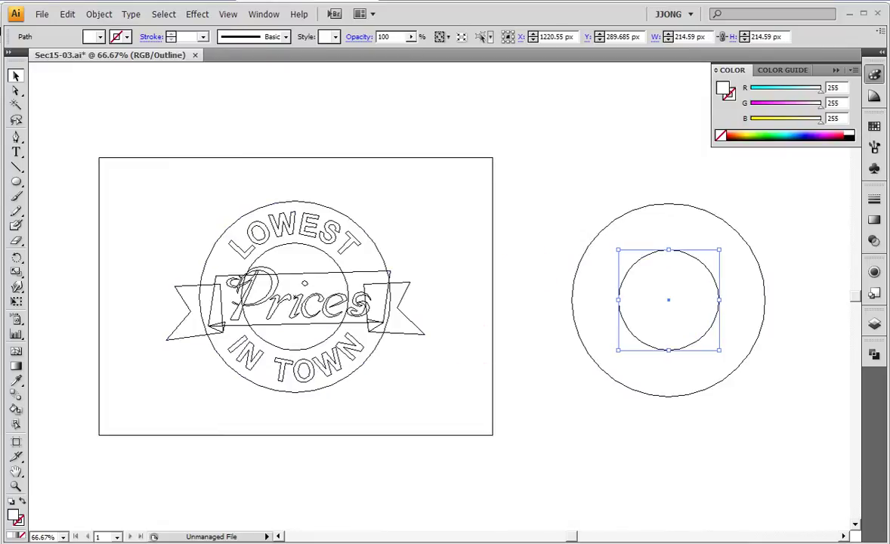
left_click(16, 484)
left_click_drag(619, 272, 717, 370)
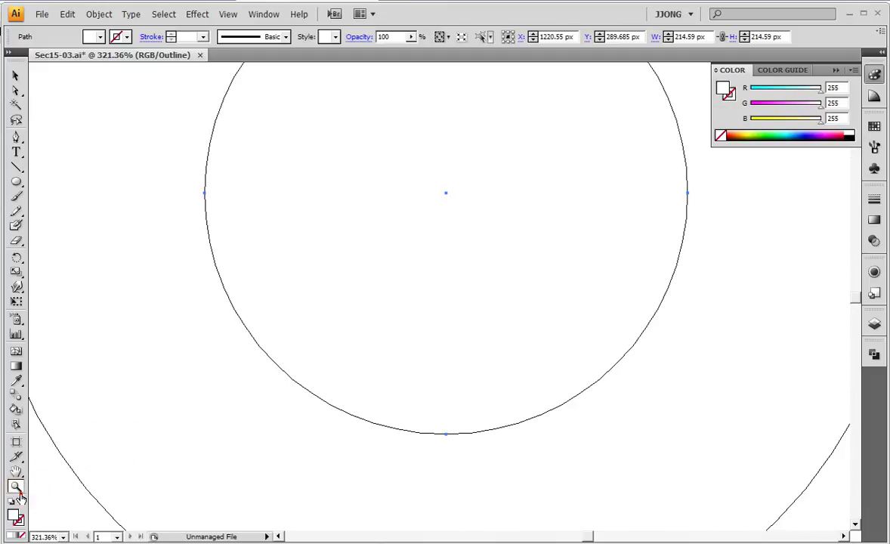
double_click(17, 488)
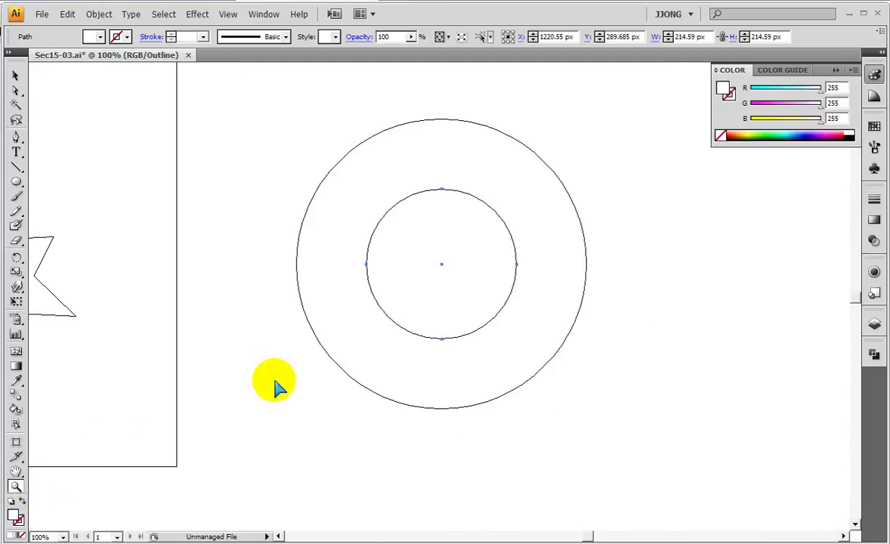
key("ctrl+y")
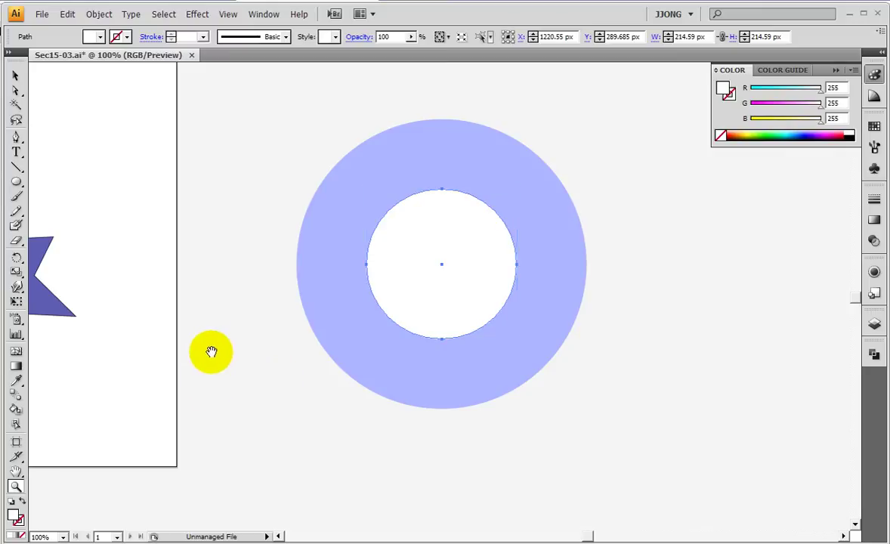
left_click_drag(212, 345, 311, 393)
key("ctrl+y")
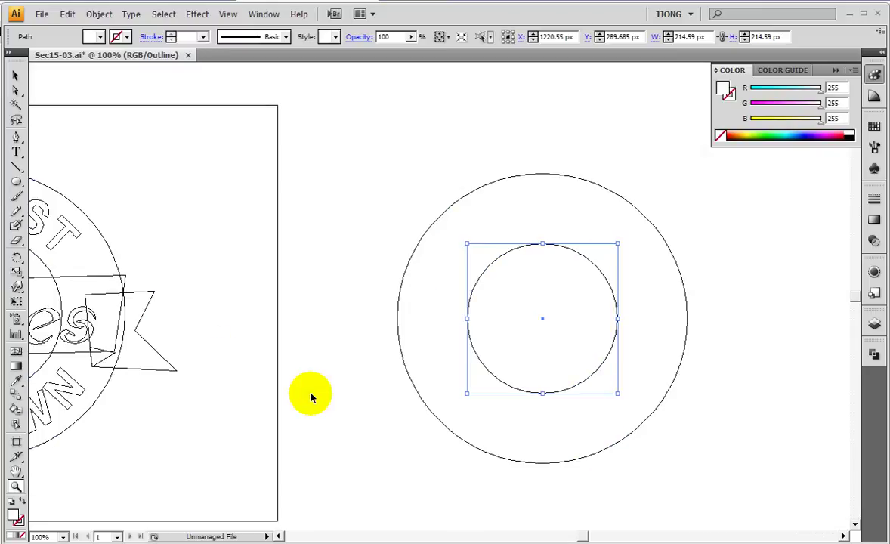
key("ctrl+y")
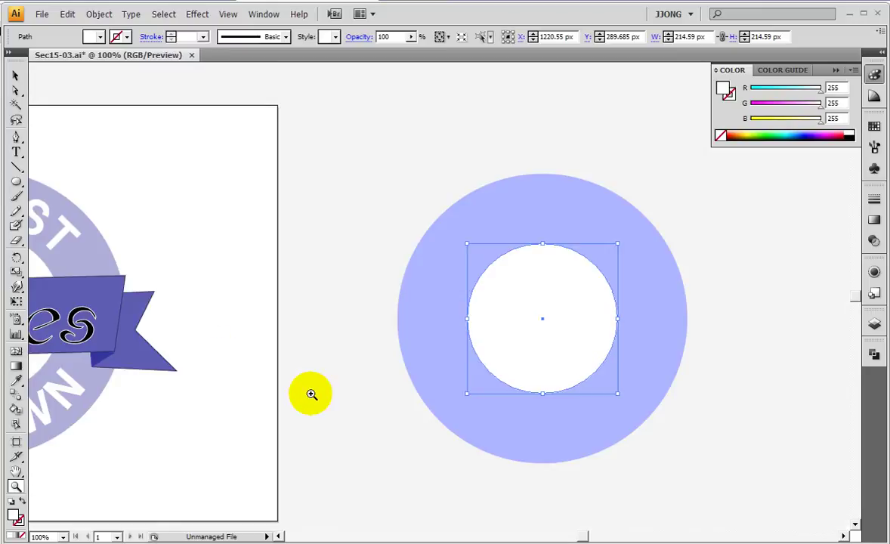
key("ctrl+shift+b")
key("ctrl+minus")
key("ctrl+shift+b")
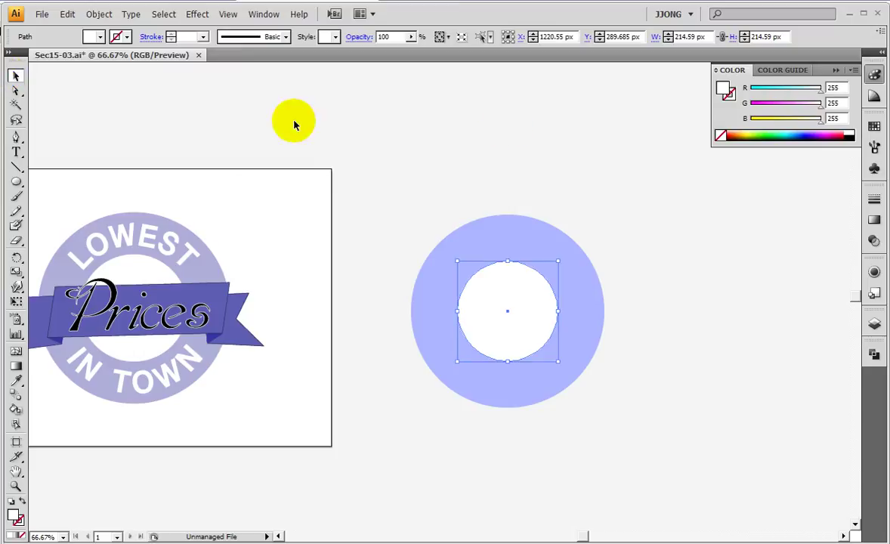
left_click(17, 89)
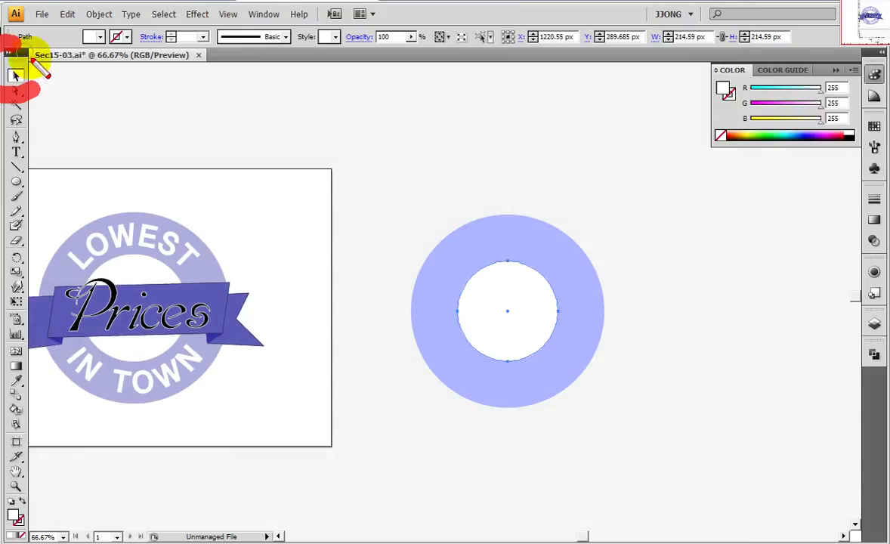
mouse_move(457, 211)
left_mouse_down()
mouse_move(453, 305)
mouse_move(556, 302)
mouse_move(438, 193)
mouse_move(419, 193)
left_mouse_up()
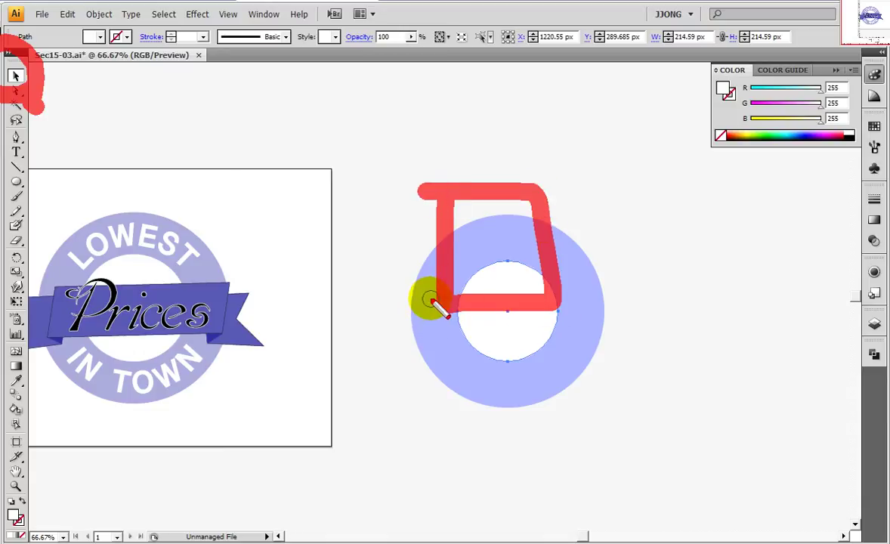
mouse_move(465, 401)
left_mouse_down()
mouse_move(426, 423)
mouse_move(487, 453)
left_mouse_up()
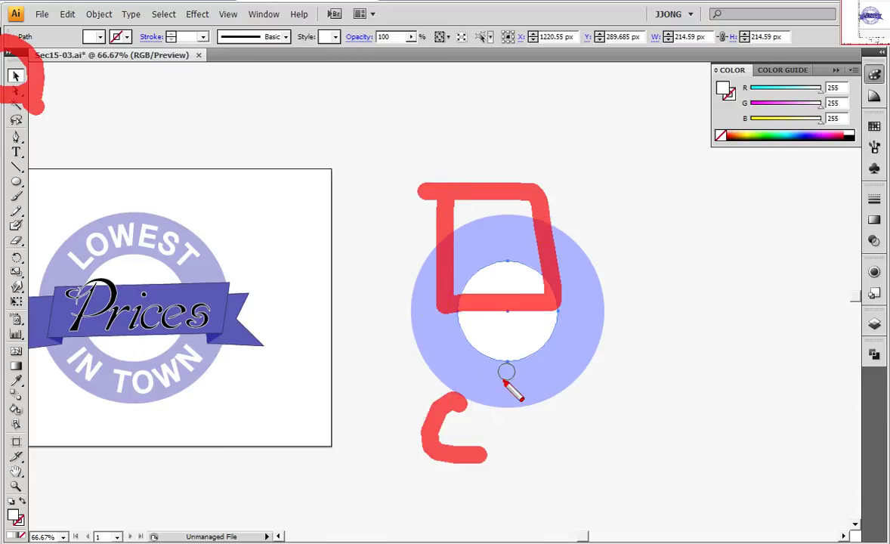
left_click_drag(506, 370, 544, 449)
left_click_drag(453, 411, 559, 412)
mouse_move(621, 393)
left_mouse_down()
mouse_move(627, 472)
mouse_move(721, 475)
left_mouse_up()
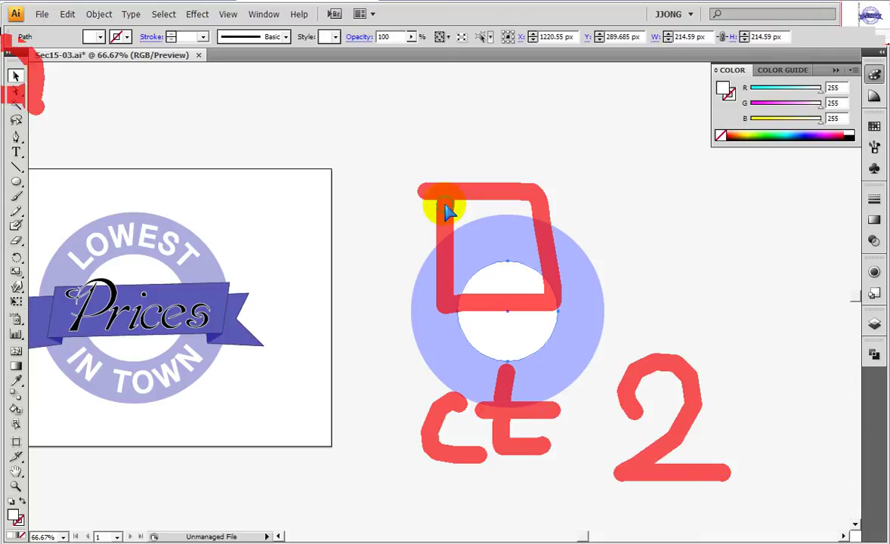
key("Escape")
left_click_drag(431, 191, 510, 302)
key("ctrl+shift+a")
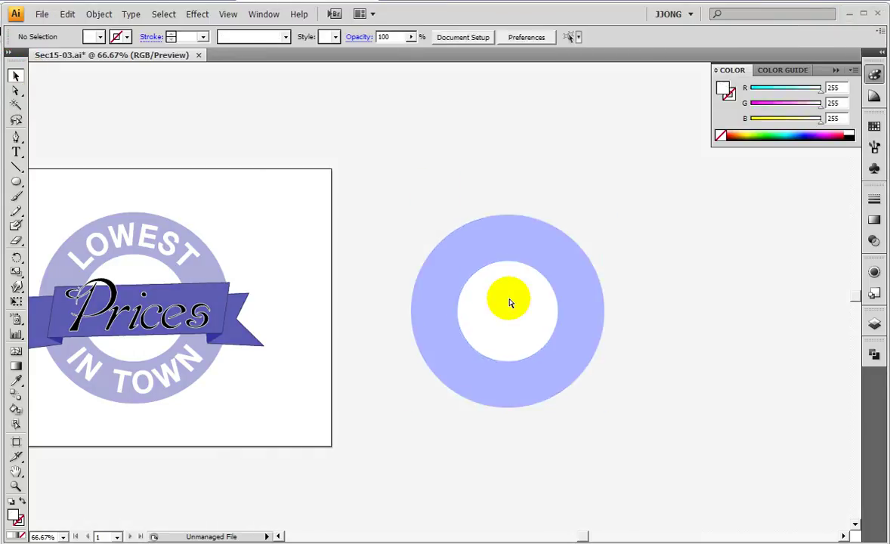
key("ctrl+y")
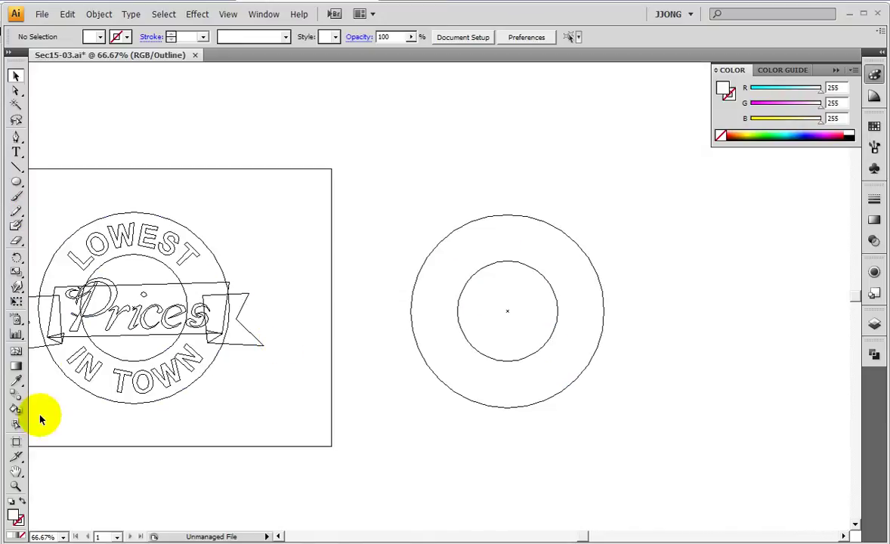
left_click(15, 485)
left_click(105, 193)
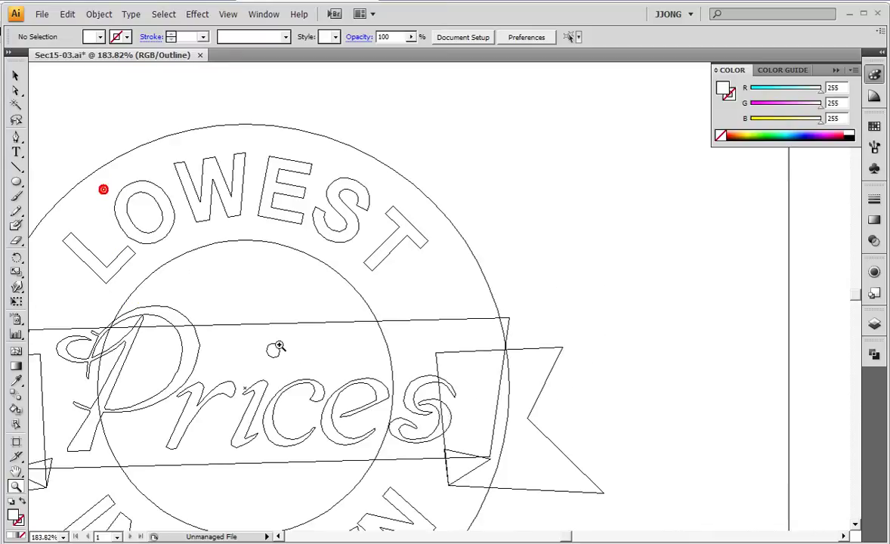
left_click_drag(86, 113, 407, 423)
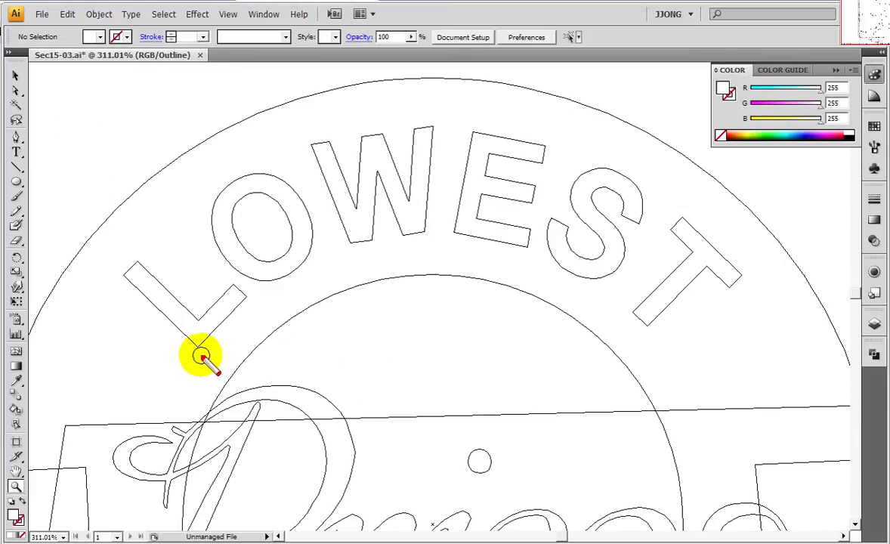
mouse_move(202, 355)
left_mouse_down()
mouse_move(241, 298)
mouse_move(313, 257)
mouse_move(397, 234)
mouse_move(536, 233)
left_mouse_up()
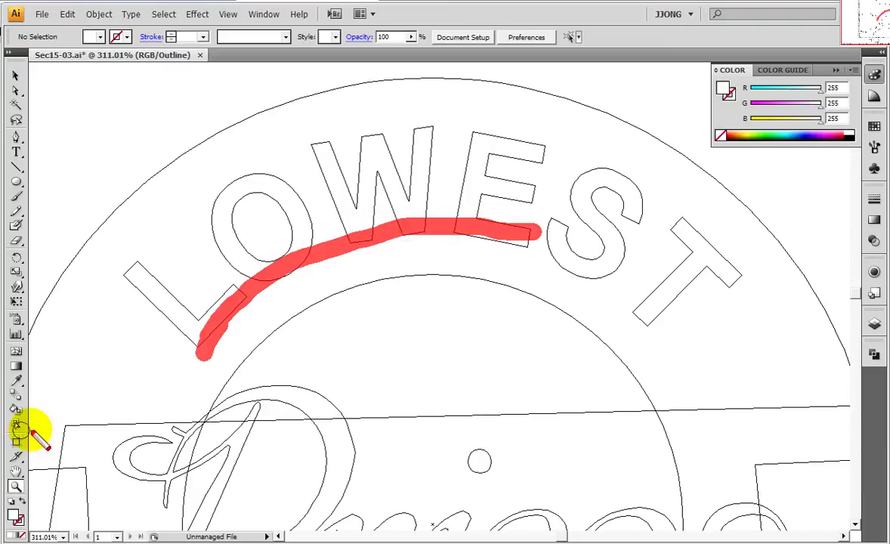
double_click(15, 470)
mouse_move(729, 377)
left_mouse_down()
mouse_move(453, 273)
mouse_move(325, 353)
left_mouse_up()
mouse_move(361, 152)
left_mouse_down()
mouse_move(659, 409)
mouse_move(337, 207)
left_mouse_up()
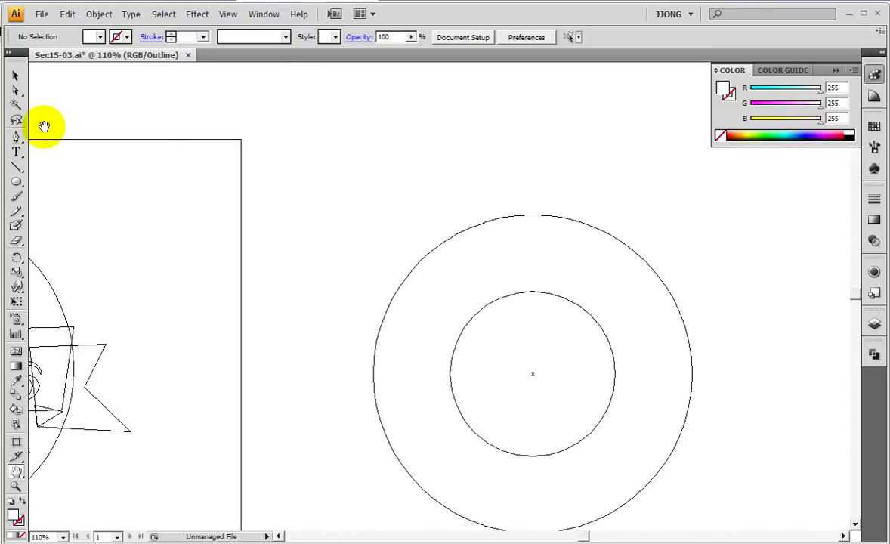
Draw a concentric 250.908 px circle just outside the inner circle, then zoom in and select it
left_click(16, 179)
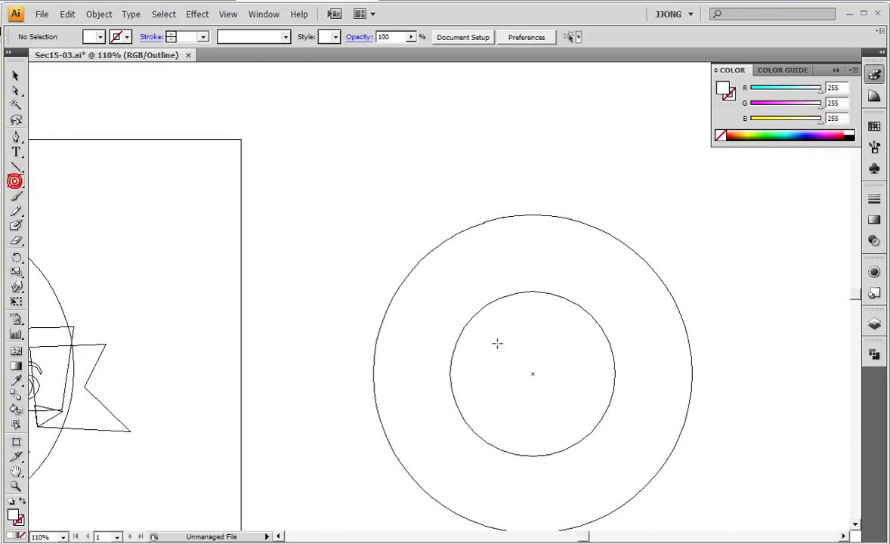
left_click(533, 370)
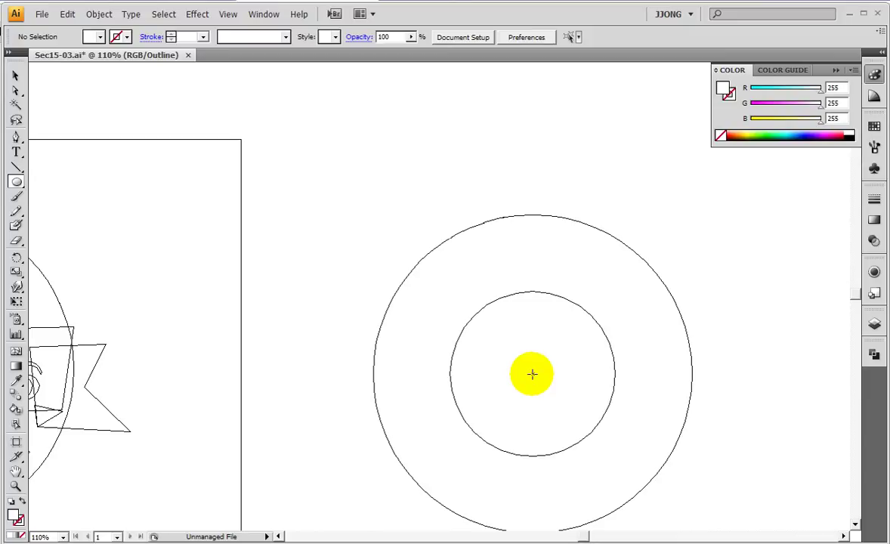
left_click_drag(531, 373, 620, 470)
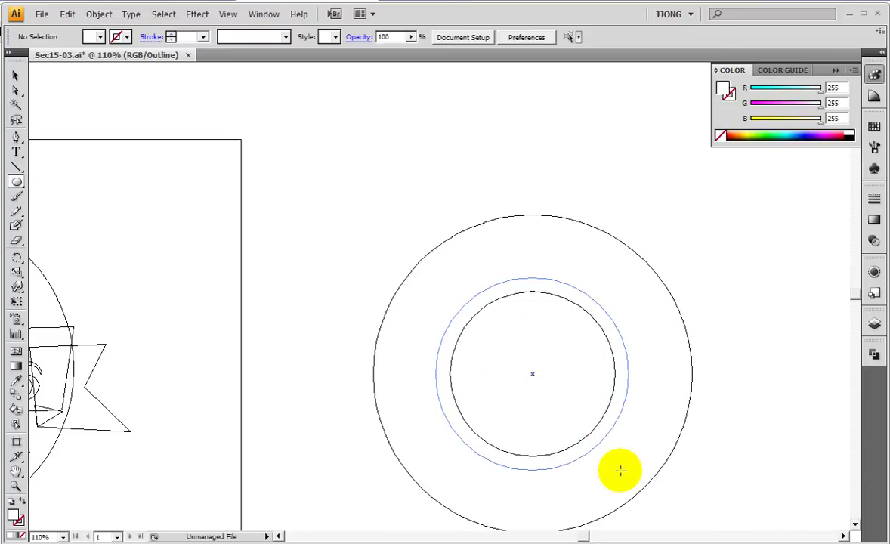
left_click_drag(620, 470, 620, 471)
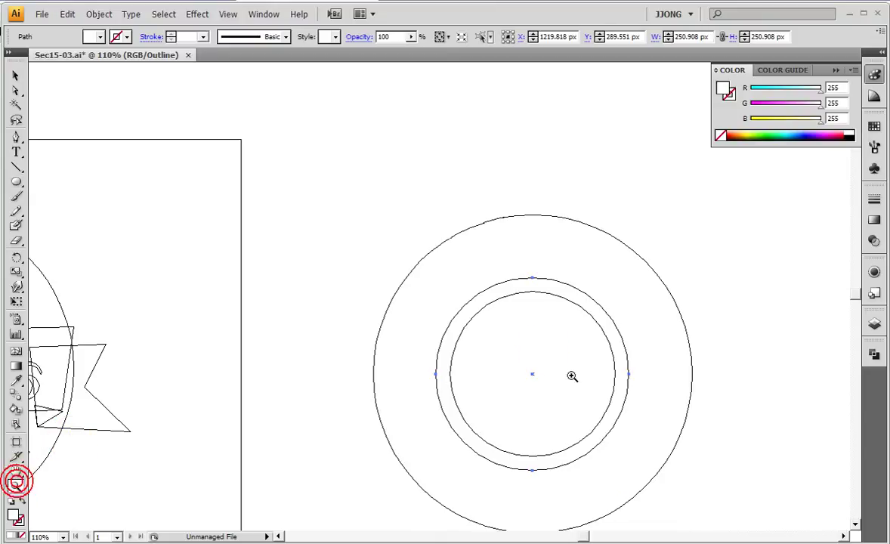
left_click_drag(521, 347, 554, 408)
left_click(15, 79)
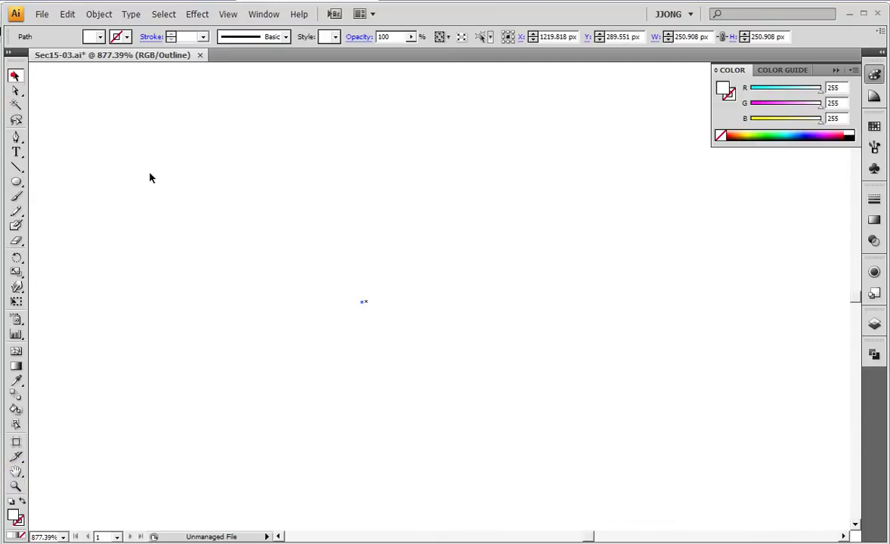
left_click(364, 308)
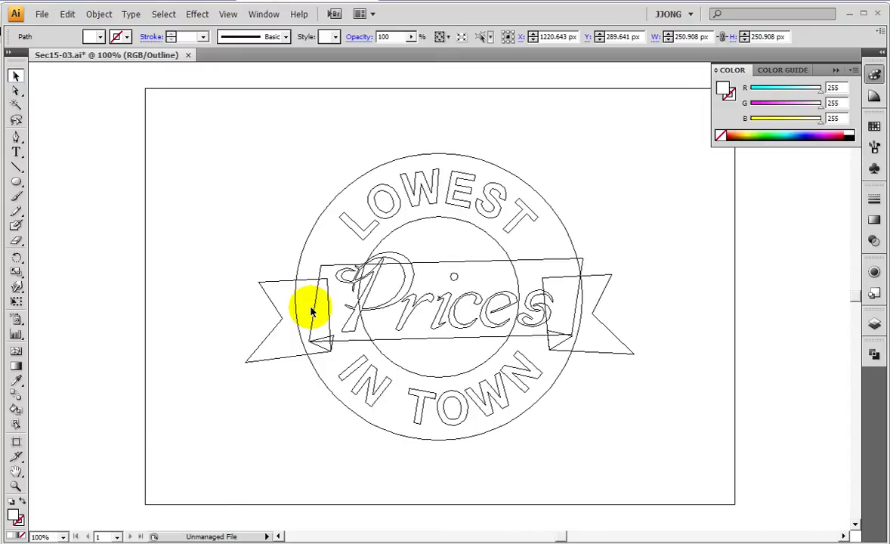
Switch to colour Preview, make the middle circle an unfilled outline, and choose the Type Tool
key("ctrl+y")
left_click_drag(634, 249, 129, 263)
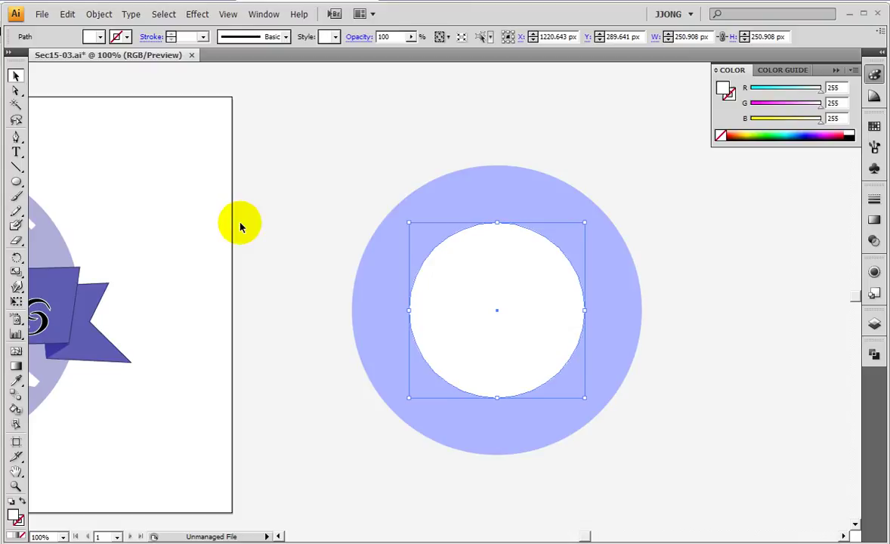
left_click(23, 501)
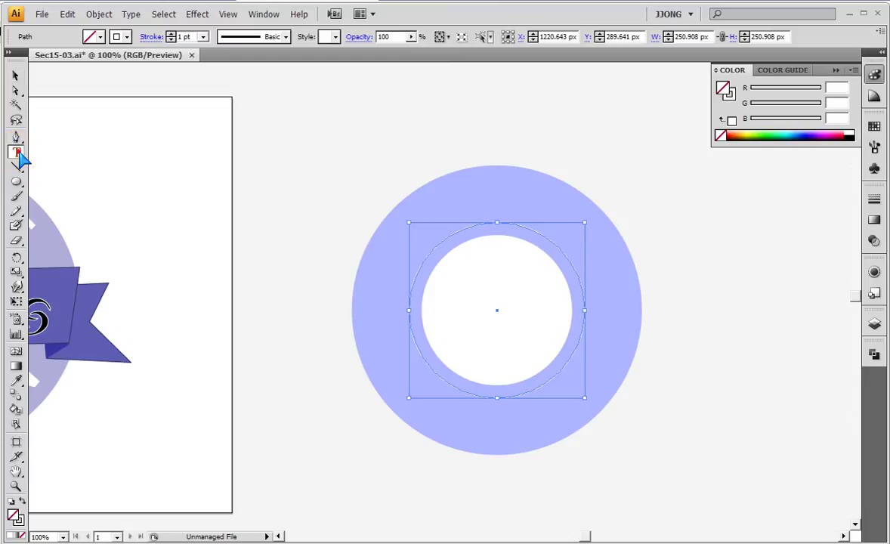
left_click(17, 152)
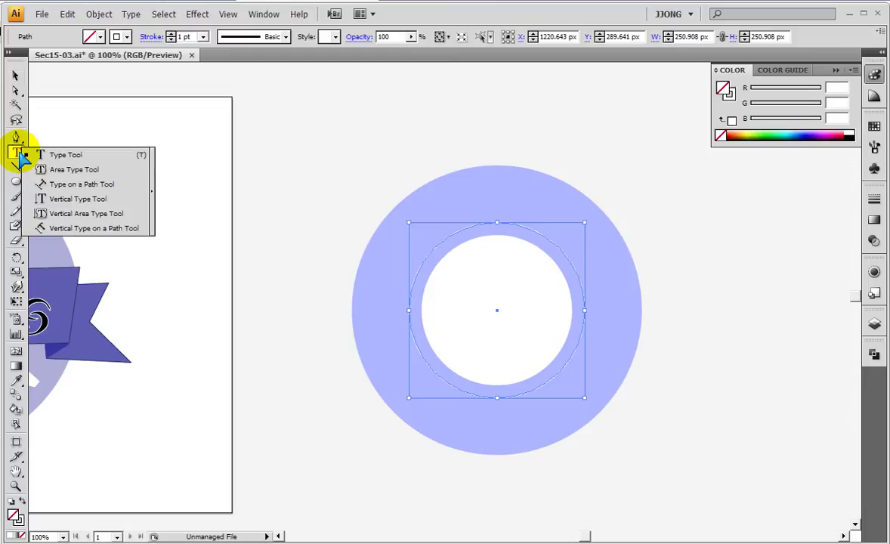
left_click(20, 153)
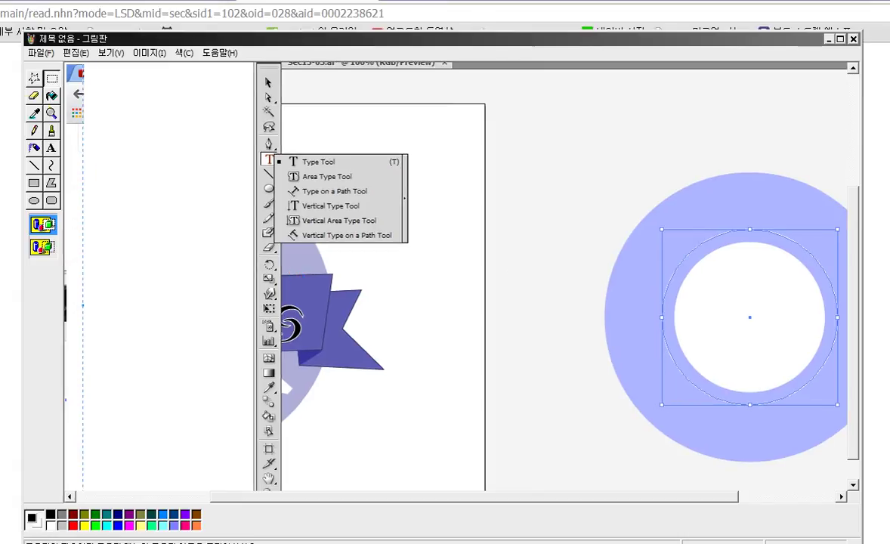
Enlarge the pasted Type tool flyout screenshot in Paint with the Magnifier and mark it up
left_click(51, 113)
left_click(319, 195)
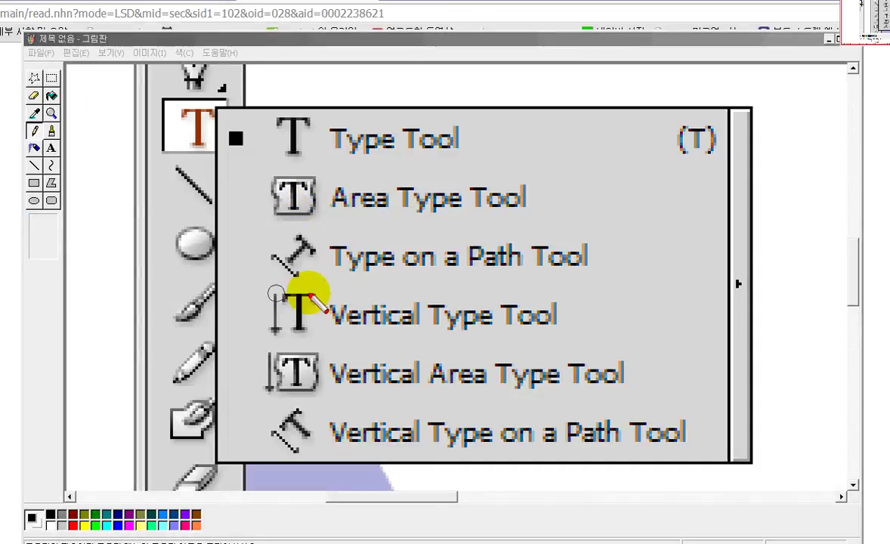
left_click_drag(340, 290, 250, 438)
mouse_move(480, 296)
left_mouse_down()
mouse_move(378, 358)
mouse_move(353, 472)
left_mouse_up()
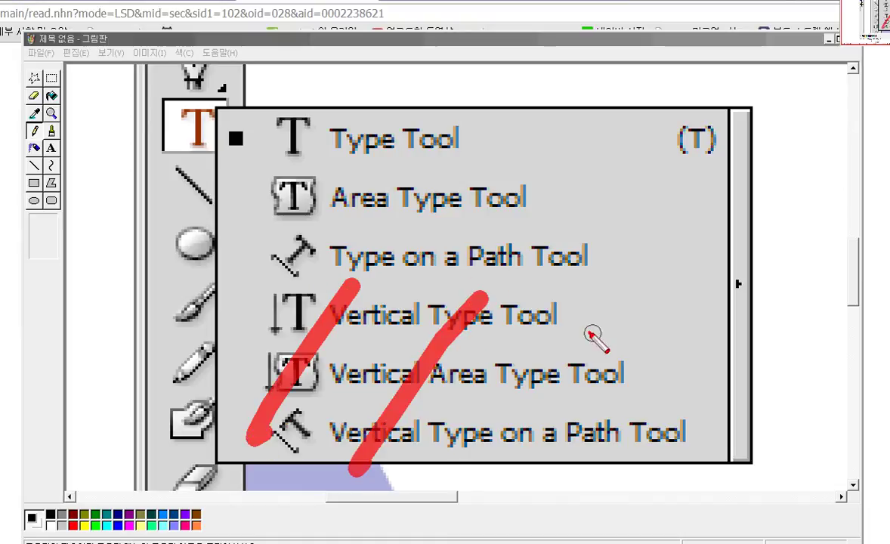
left_click_drag(593, 333, 384, 499)
left_click_drag(260, 377, 468, 499)
left_click_drag(381, 355, 550, 457)
left_click_drag(453, 296, 564, 389)
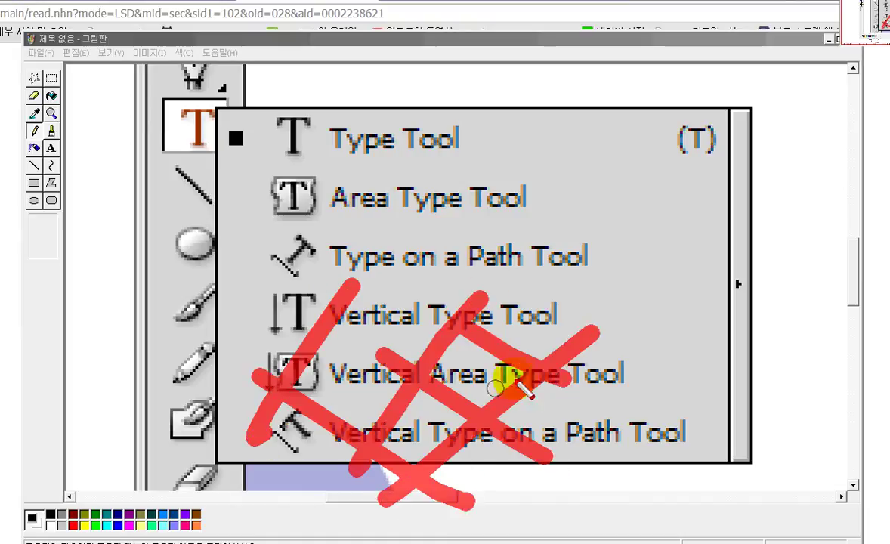
Finish the Paint markup, then return to Illustrator and reposition the view on the badge
mouse_move(269, 92)
left_mouse_down()
mouse_move(357, 155)
mouse_move(492, 123)
mouse_move(238, 83)
left_mouse_up()
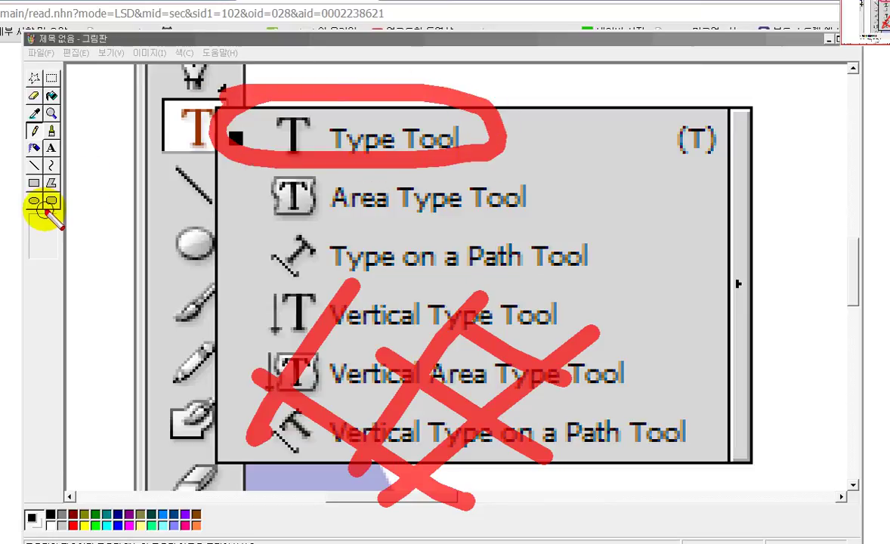
mouse_move(244, 211)
left_mouse_down()
mouse_move(200, 193)
mouse_move(532, 198)
mouse_move(647, 102)
mouse_move(672, 254)
mouse_move(764, 120)
mouse_move(669, 147)
mouse_move(676, 141)
left_mouse_up()
left_click(744, 180)
left_click(700, 201)
left_click(759, 205)
left_click_drag(294, 179, 272, 192)
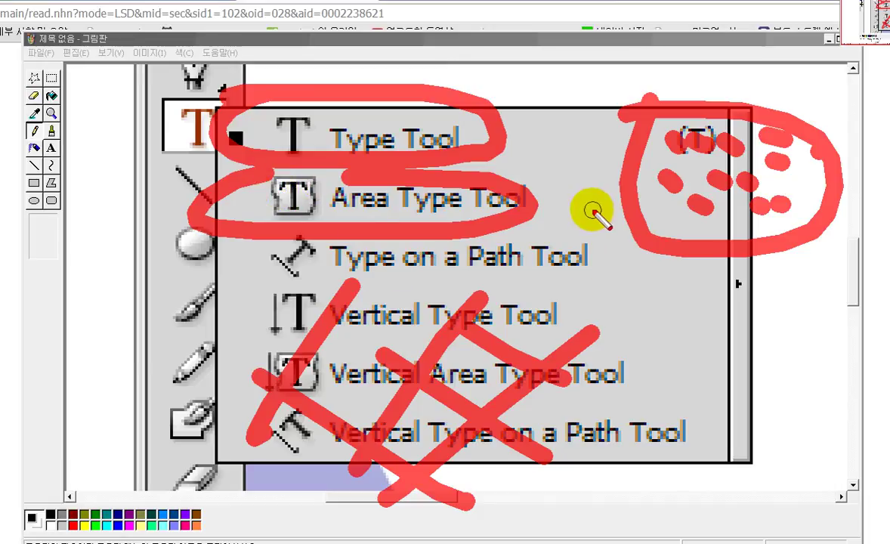
mouse_move(638, 227)
left_mouse_down()
mouse_move(607, 227)
mouse_move(638, 198)
left_mouse_up()
left_click_drag(643, 68, 667, 98)
left_click_drag(593, 132, 635, 136)
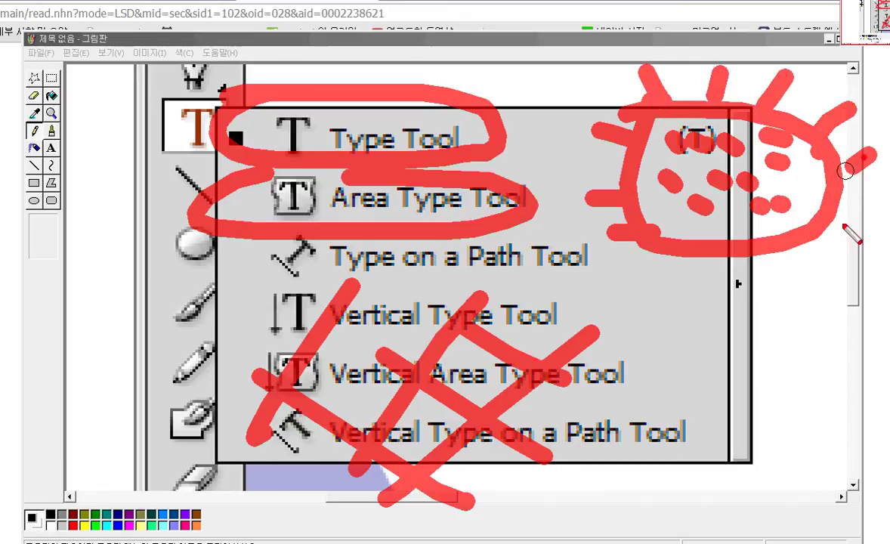
left_click(806, 240)
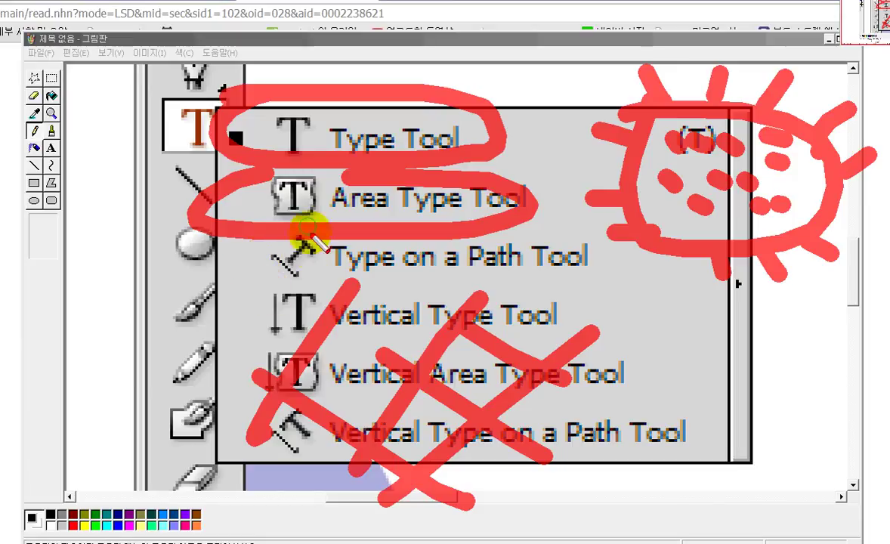
left_click_drag(294, 228, 274, 201)
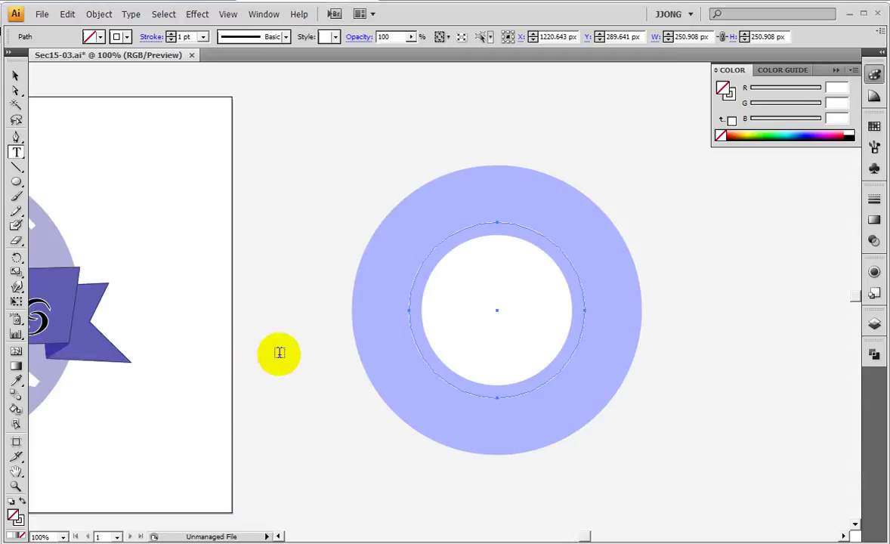
left_click_drag(279, 353, 380, 418)
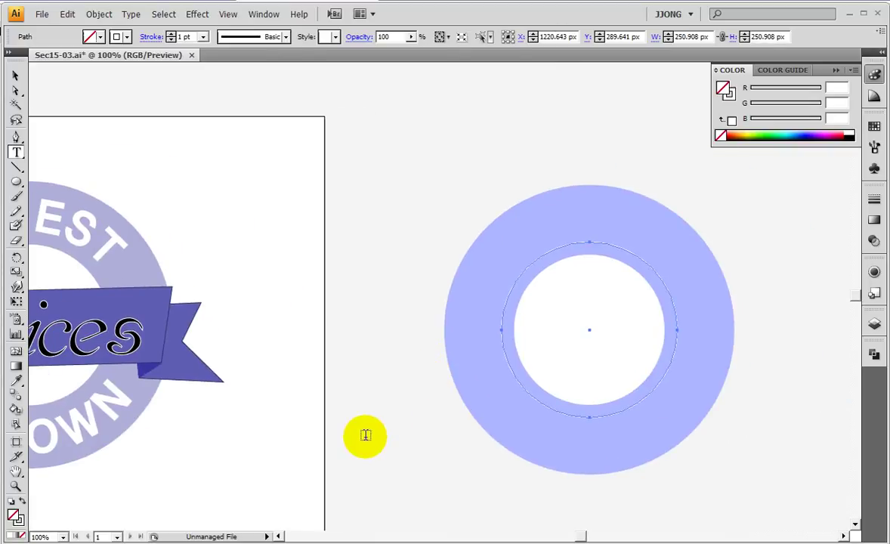
Clear the on-screen annotations with the Selection tool active
left_click(15, 76)
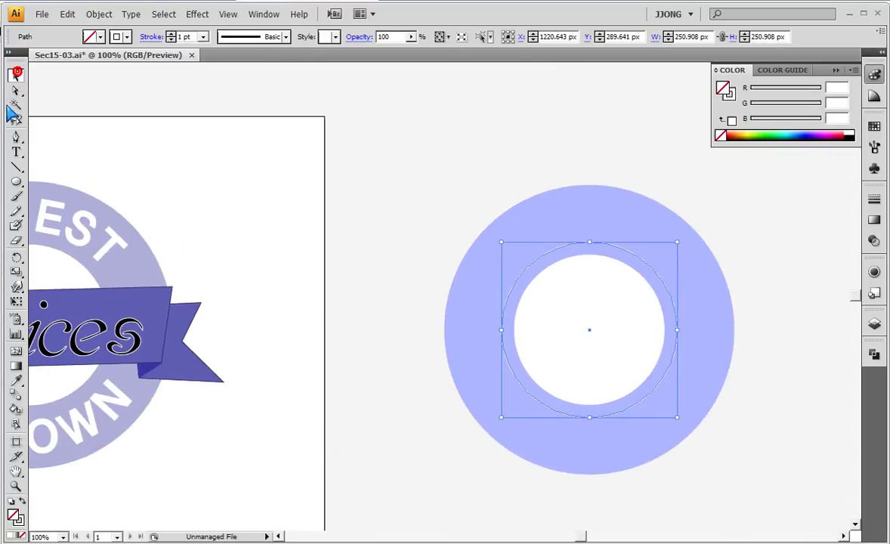
left_click_drag(15, 92, 69, 91)
mouse_move(548, 395)
left_mouse_down()
mouse_move(643, 449)
mouse_move(628, 378)
mouse_move(560, 392)
left_mouse_up()
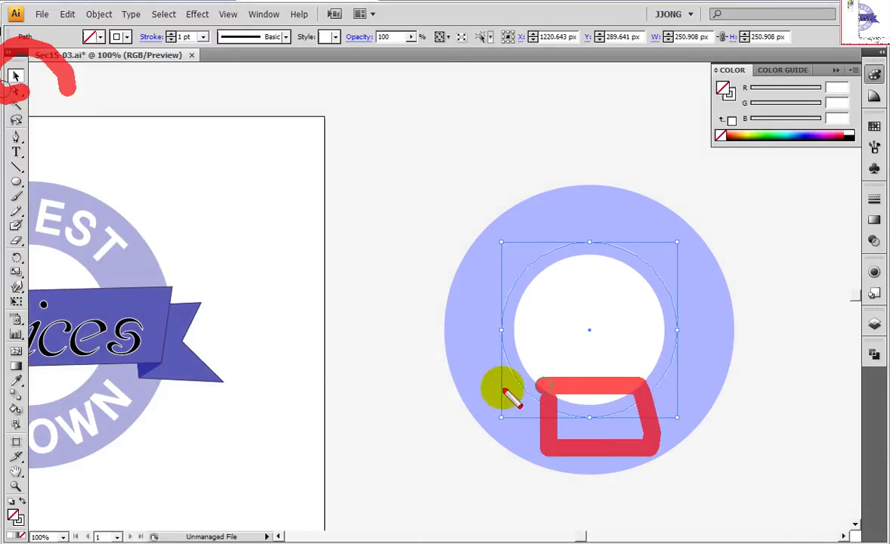
key("Escape")
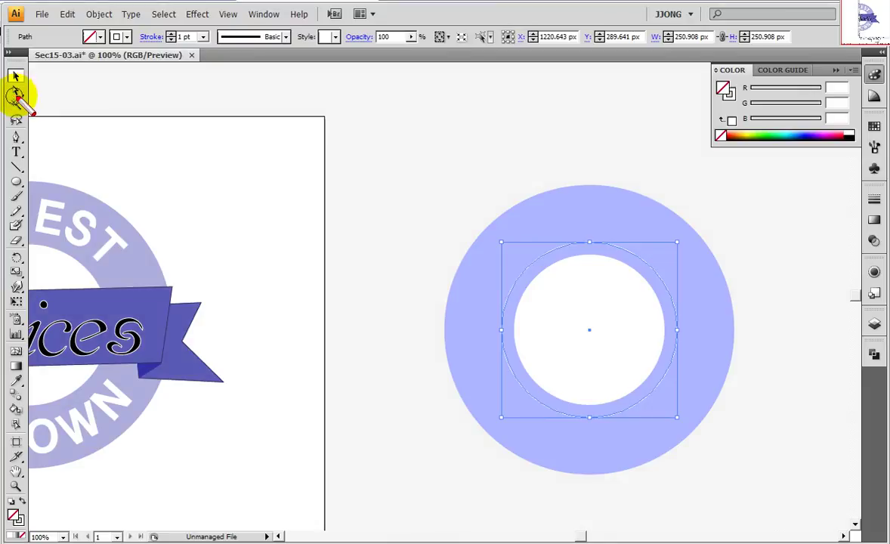
Marquee-select the middle circle's bottom anchor point with the Direct Selection tool
left_click(16, 91)
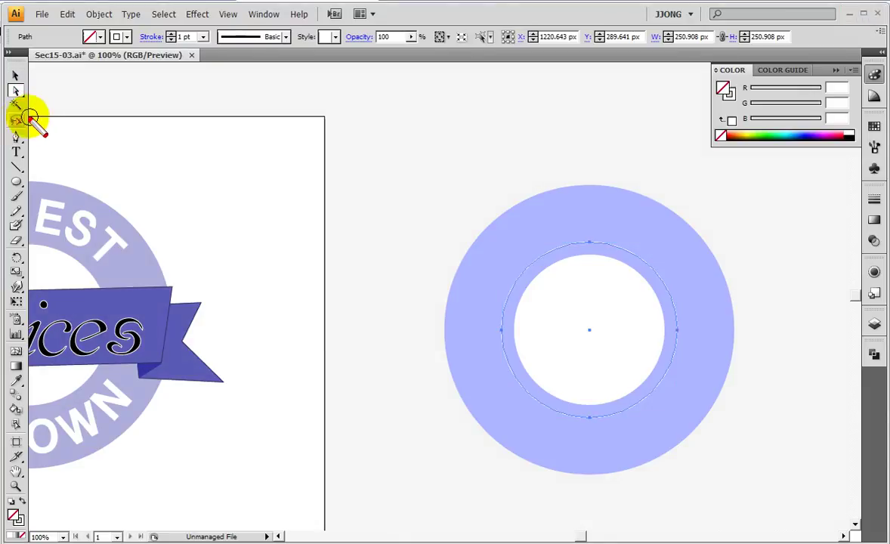
left_click_drag(32, 117, 60, 105)
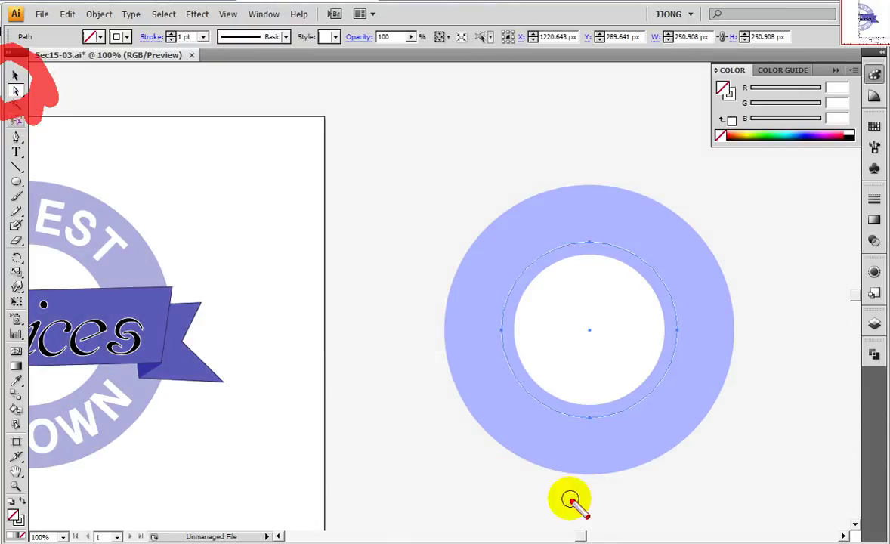
left_click_drag(609, 398, 578, 450)
left_click_drag(643, 402, 617, 444)
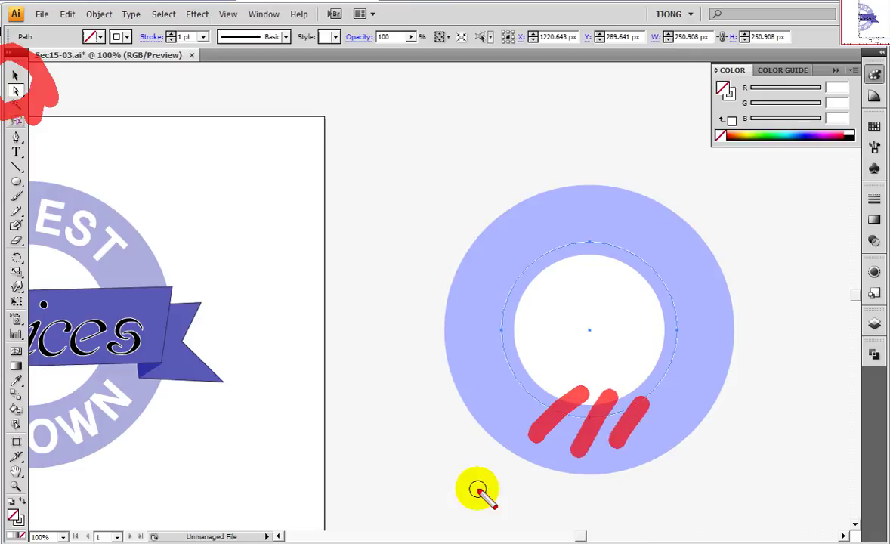
key("Escape")
left_click_drag(549, 403, 639, 433)
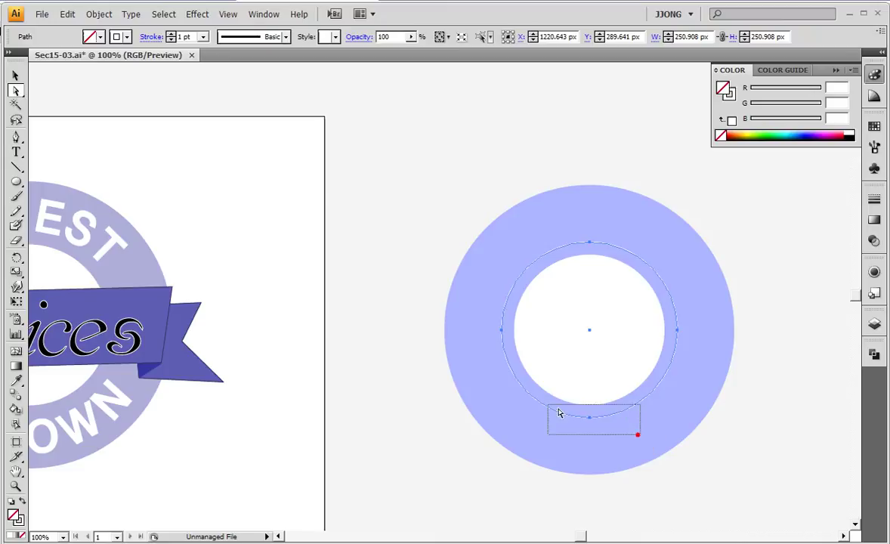
Give the middle circle a 3 pt magenta DD12B7 stroke
double_click(18, 521)
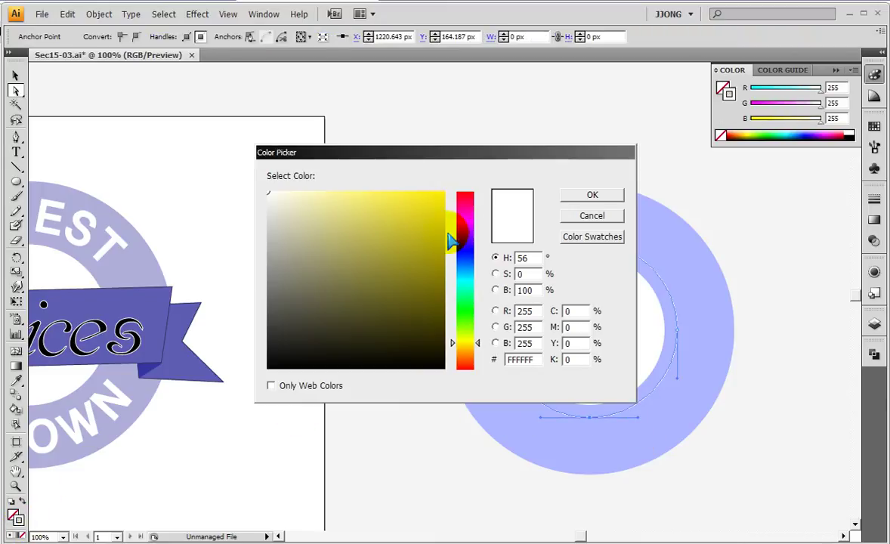
left_click(453, 215)
left_click(433, 215)
left_click(594, 195)
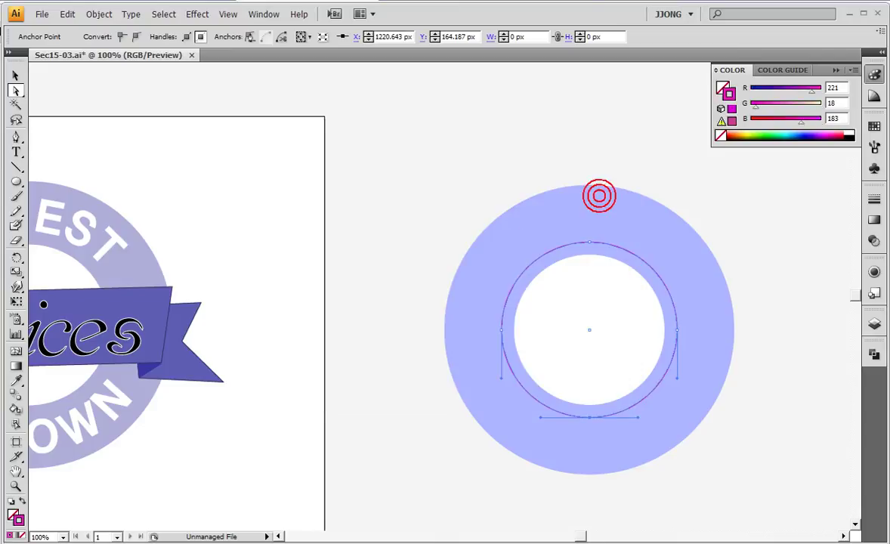
key("ctrl+F10")
left_click(805, 211)
left_click(780, 273)
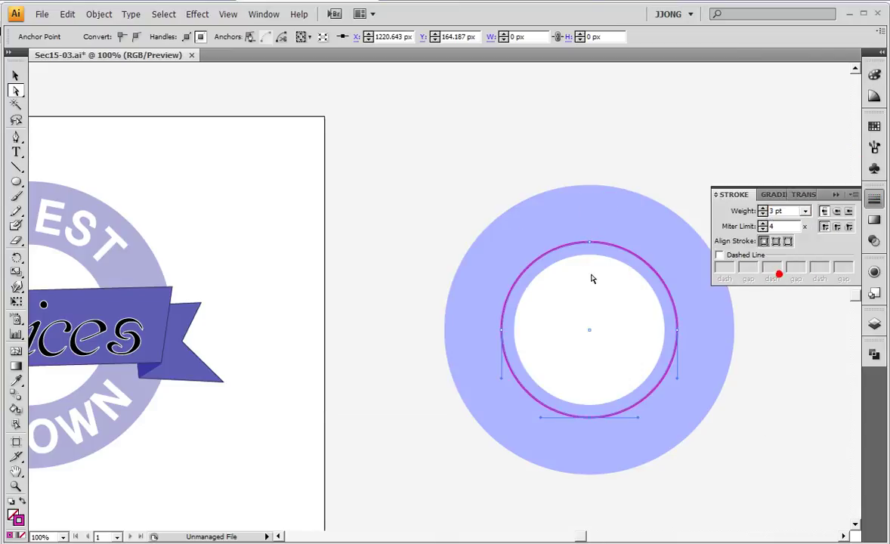
left_click(833, 194)
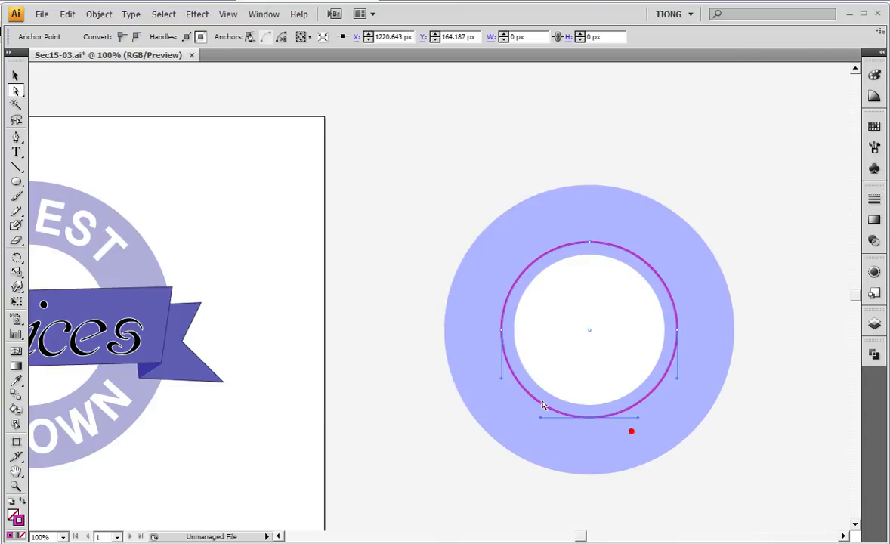
Delete the bottom anchor to leave an open upper arc, and zoom in on it
key("Delete")
left_click(15, 485)
left_click_drag(389, 164, 709, 425)
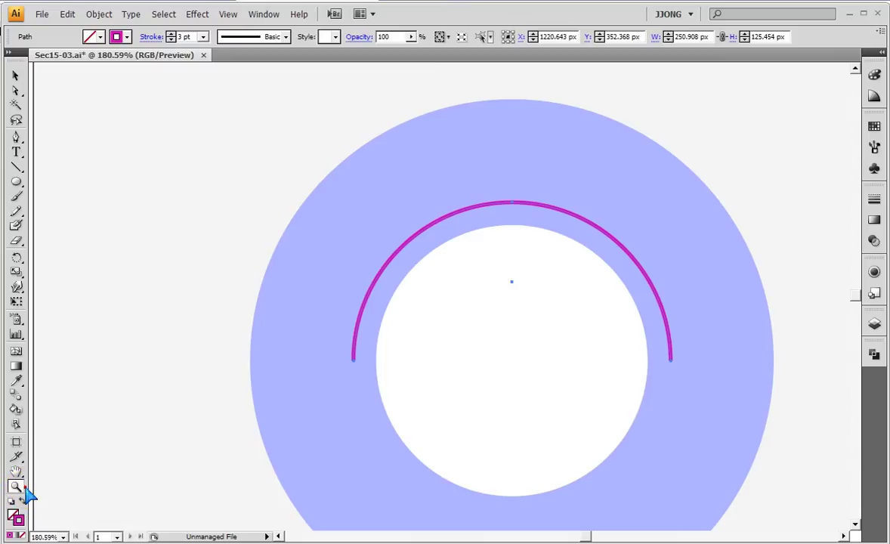
Pan over to compare with the finished LOWEST Prices badge, then zoom back in on the arc
left_click_drag(114, 479, 590, 432)
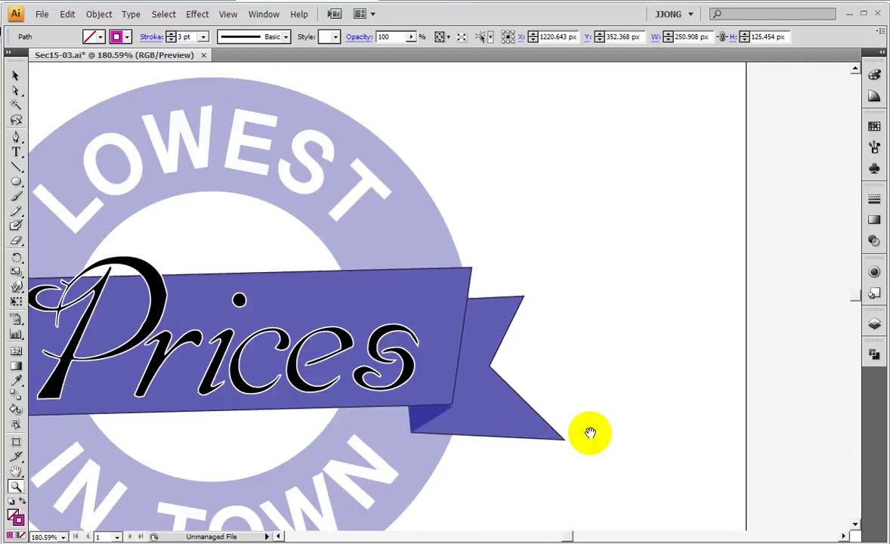
left_click_drag(476, 433, 597, 433)
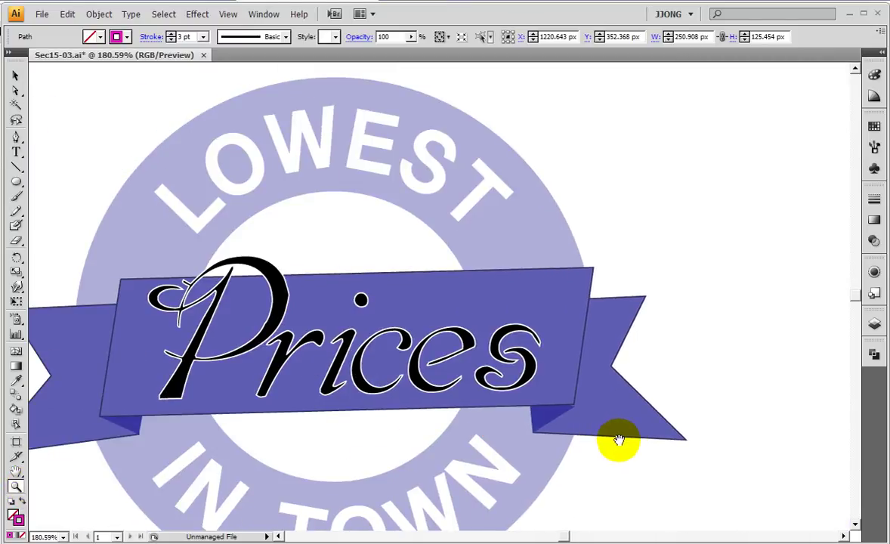
left_click(619, 441, "alt")
left_click(620, 441, "alt")
left_click(619, 441, "alt")
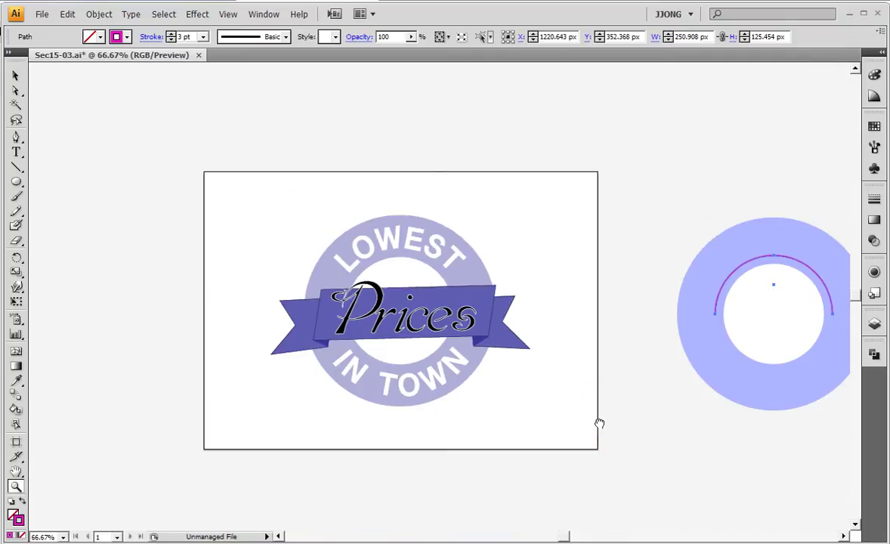
left_click_drag(598, 421, 424, 418)
left_click_drag(337, 165, 598, 410)
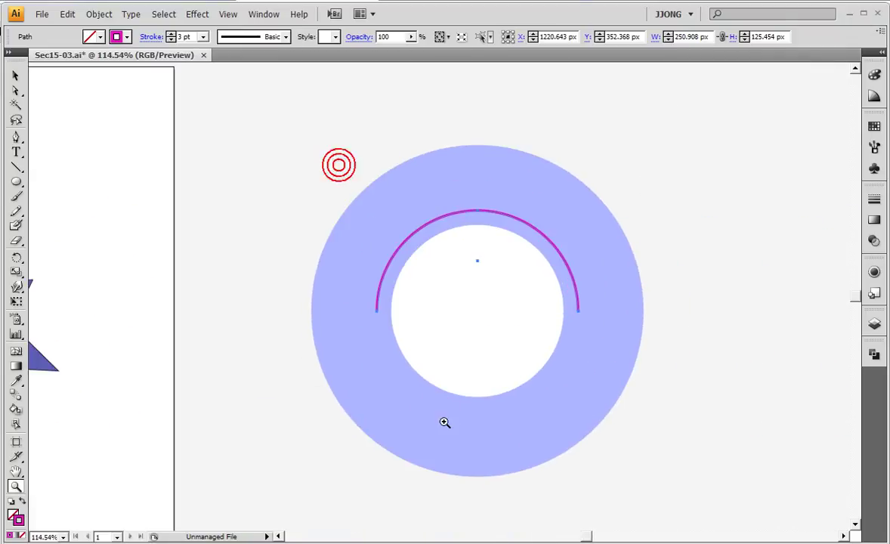
Mark up around the arc, then pick the Type on a Path Tool
key("n")
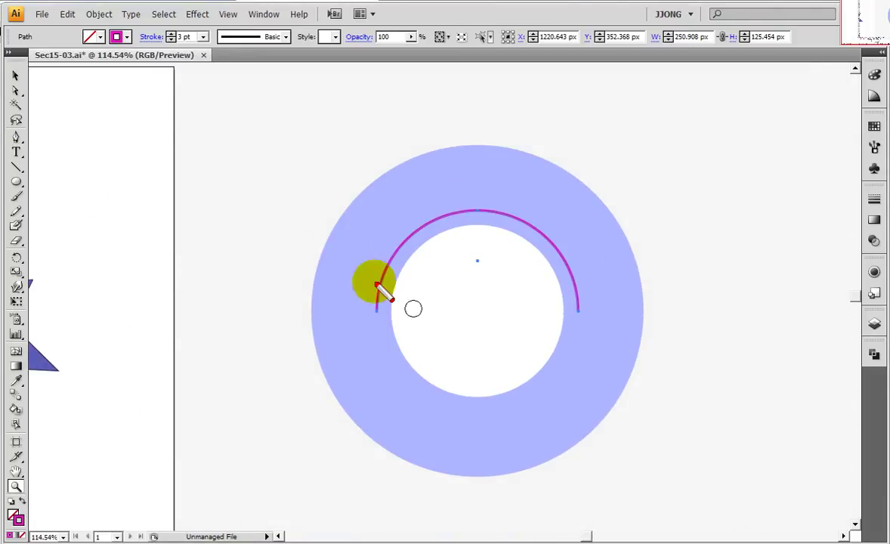
left_click_drag(368, 312, 408, 311)
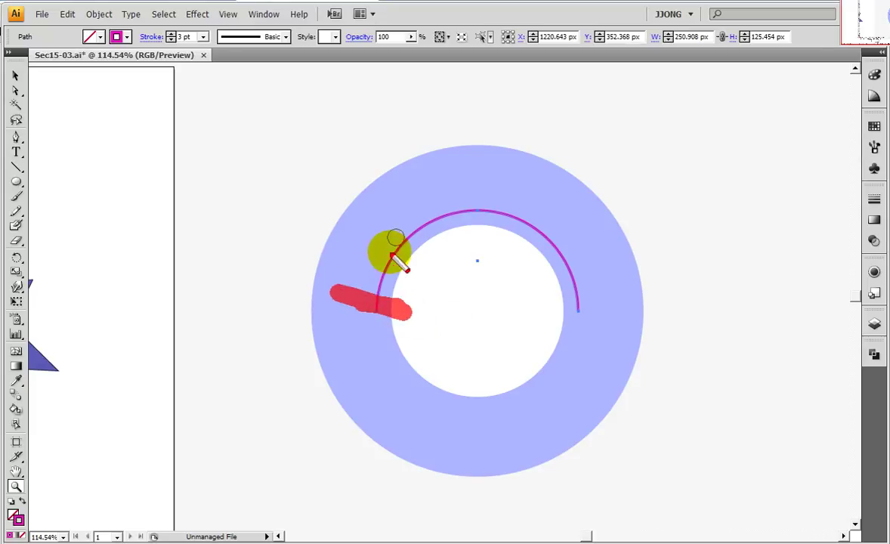
left_click_drag(389, 207, 447, 261)
left_click_drag(430, 215, 578, 294)
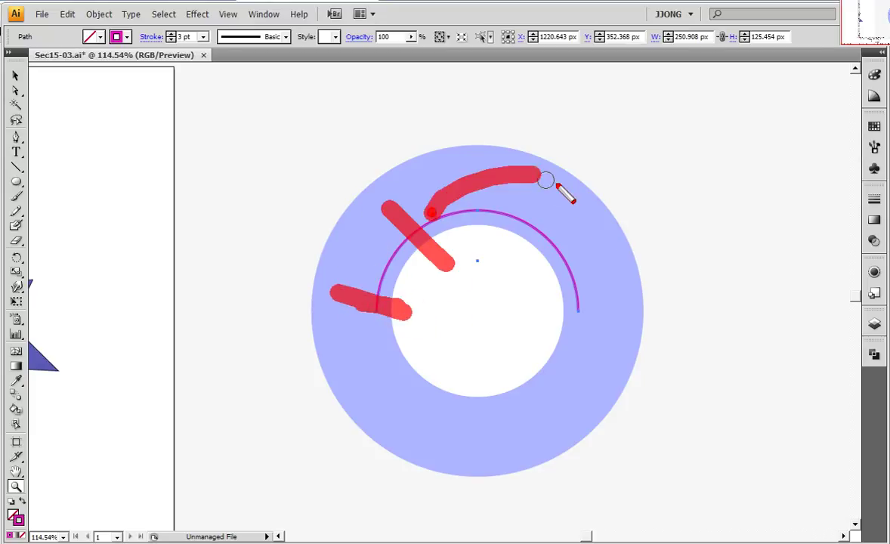
key("Escape")
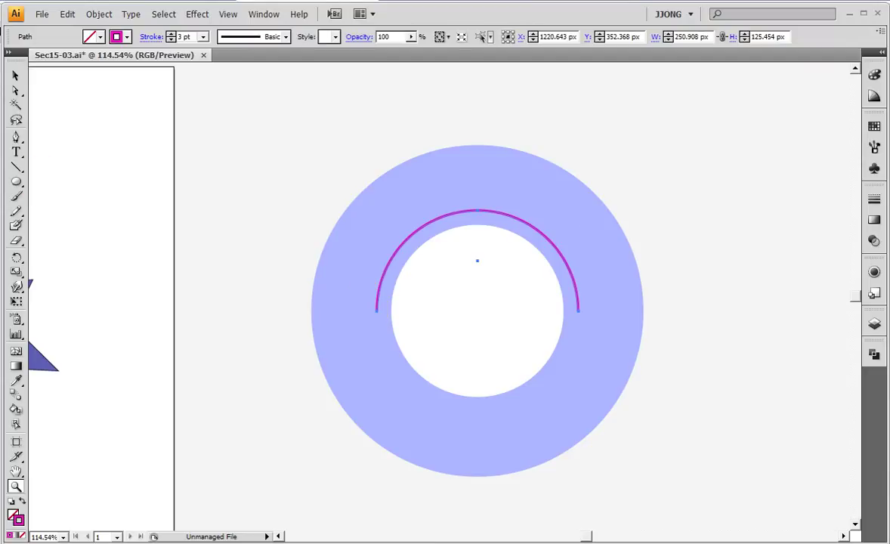
left_click_drag(17, 153, 60, 183)
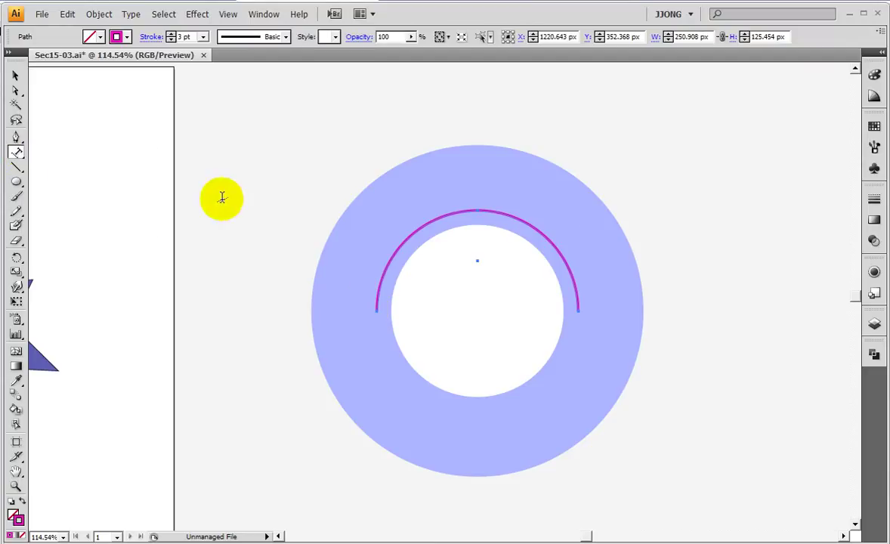
Type LOWEST along the arc from its left end and select the path-type object
left_click(376, 308)
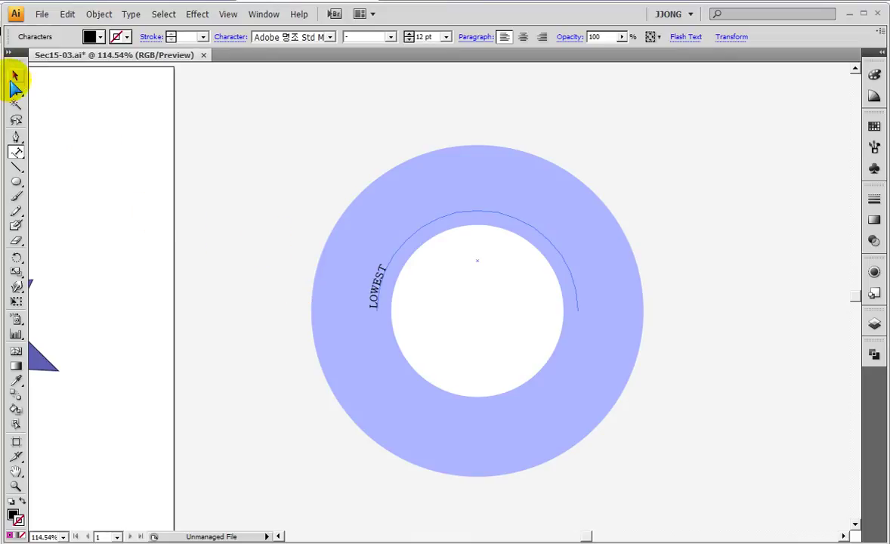
left_click(15, 75)
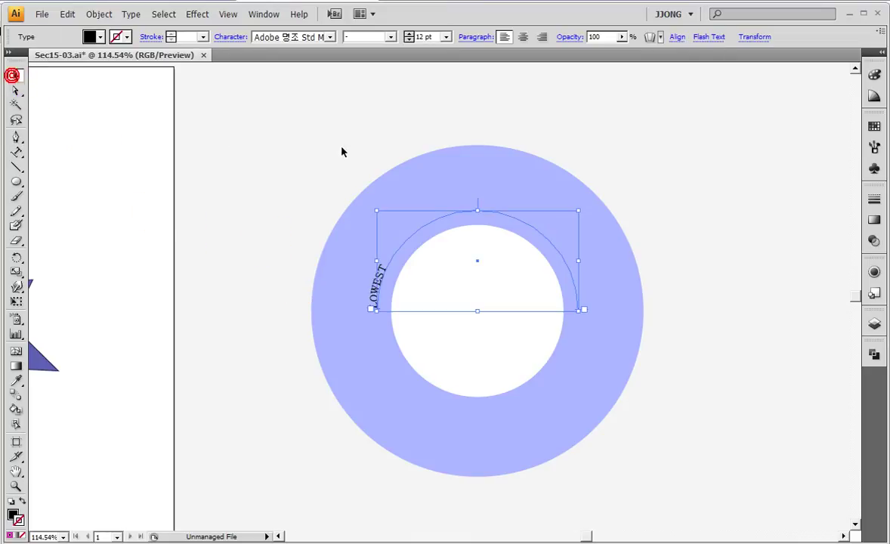
Make LOWEST white, 48 pt, and centre-aligned along the arc
left_click(874, 126)
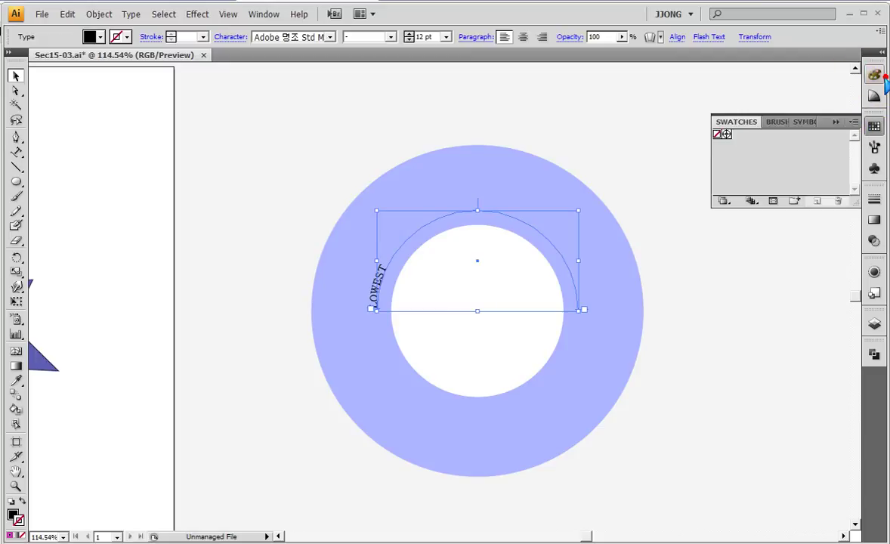
left_click(876, 75)
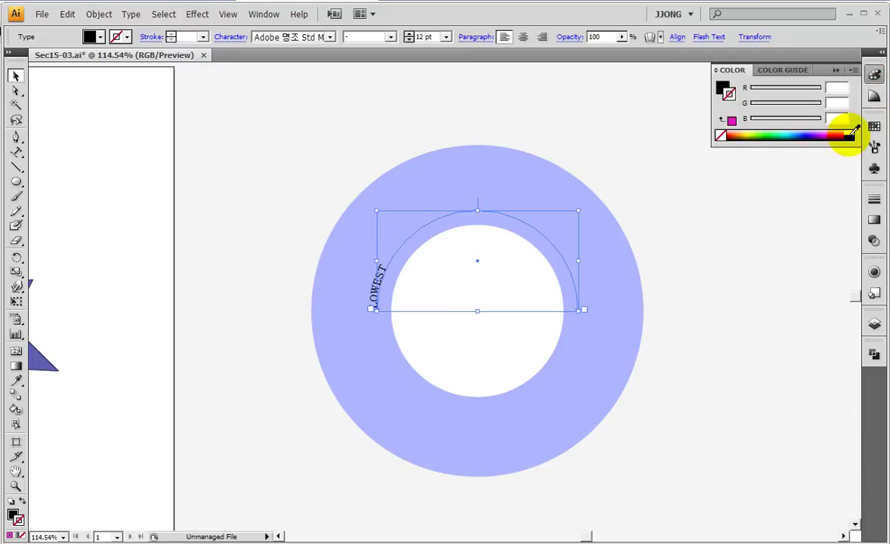
left_click(723, 89)
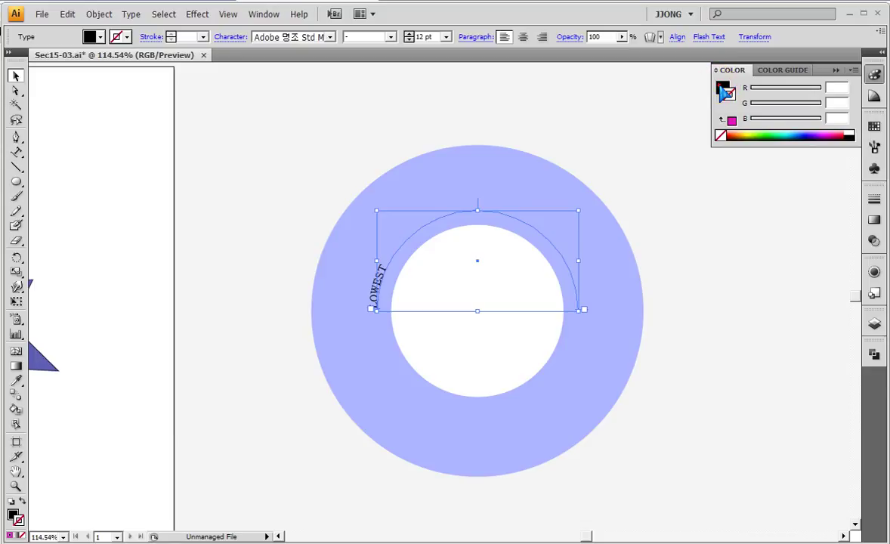
left_click(848, 131)
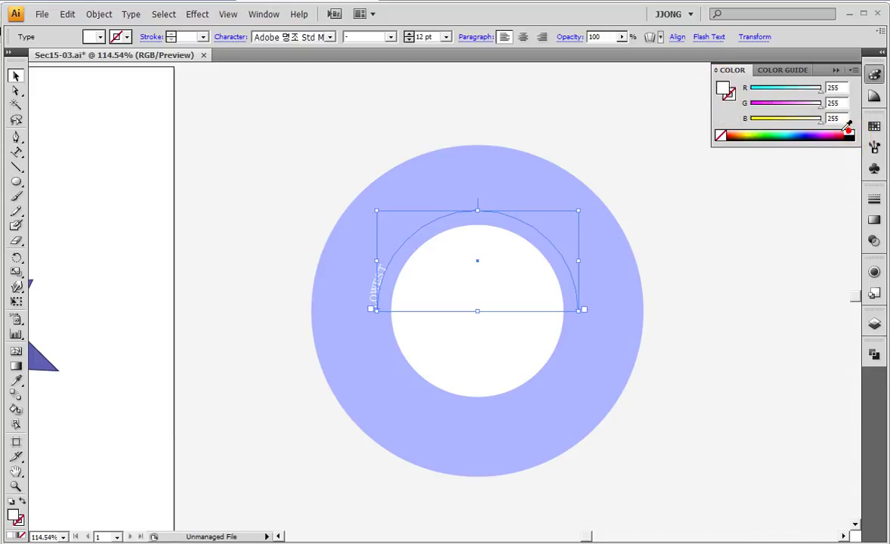
left_click(445, 36)
left_click(424, 185)
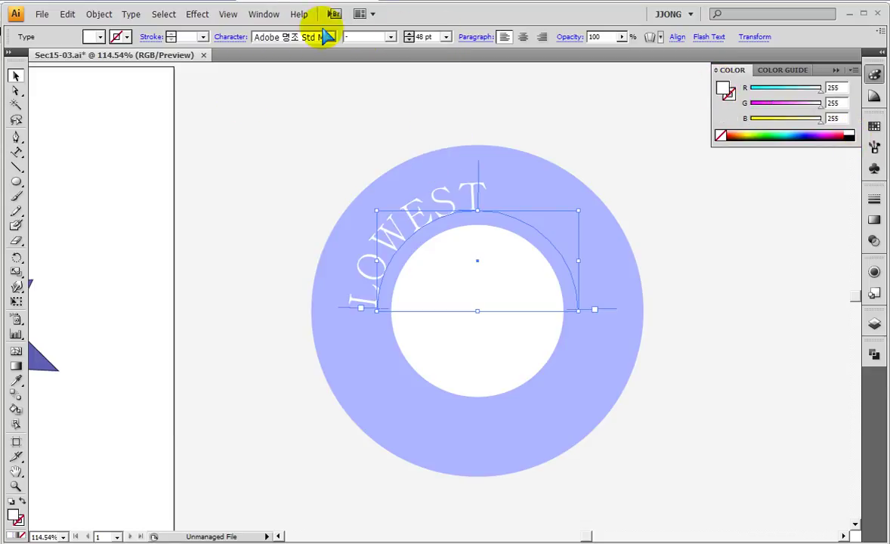
left_click(524, 38)
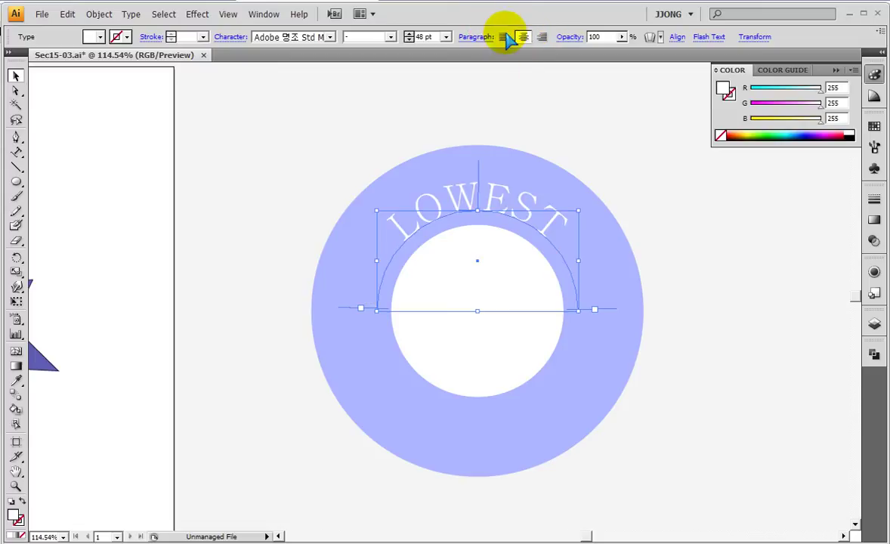
Set LOWEST's font to Arial
left_click(294, 37)
left_click(330, 37)
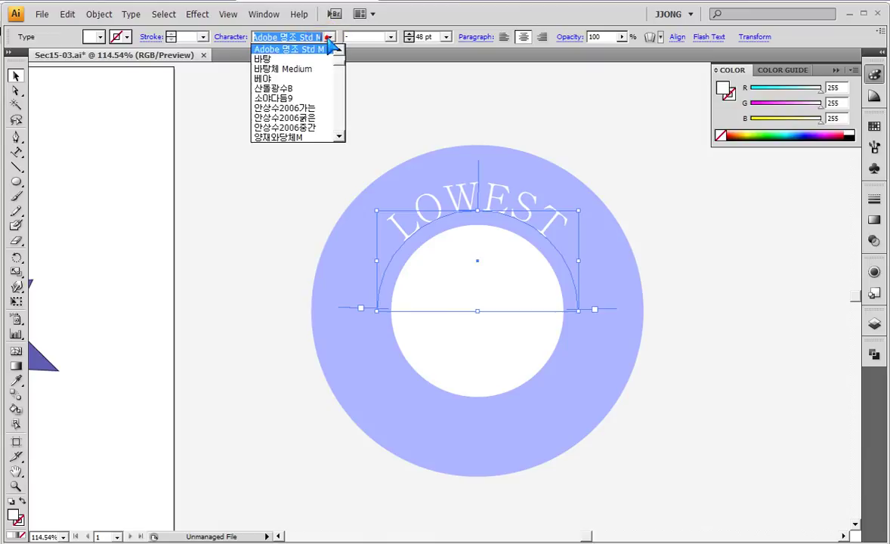
scroll(342, 81, "down", 2)
scroll(324, 89, "down", 3)
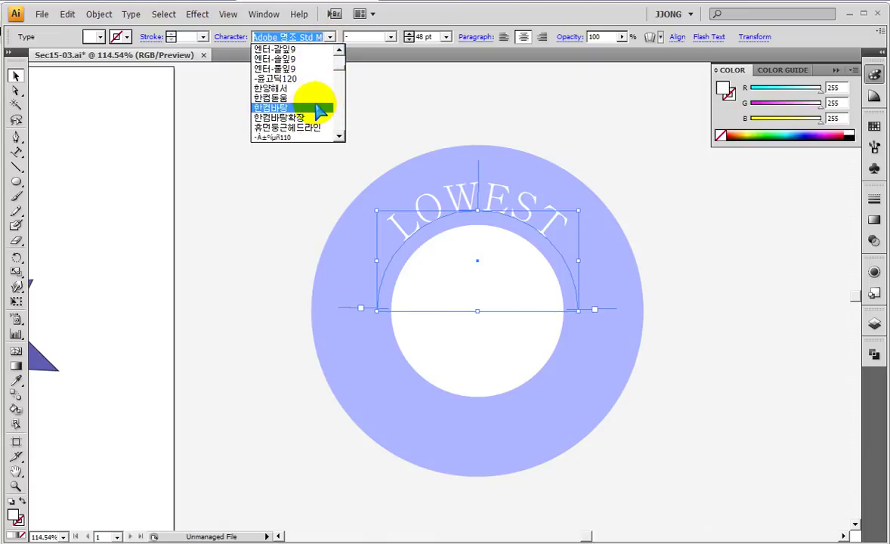
scroll(321, 111, "down", 2)
scroll(323, 110, "down", 2)
scroll(326, 110, "down", 2)
scroll(326, 110, "down", 2)
scroll(327, 110, "up", 2)
scroll(323, 110, "down", 5)
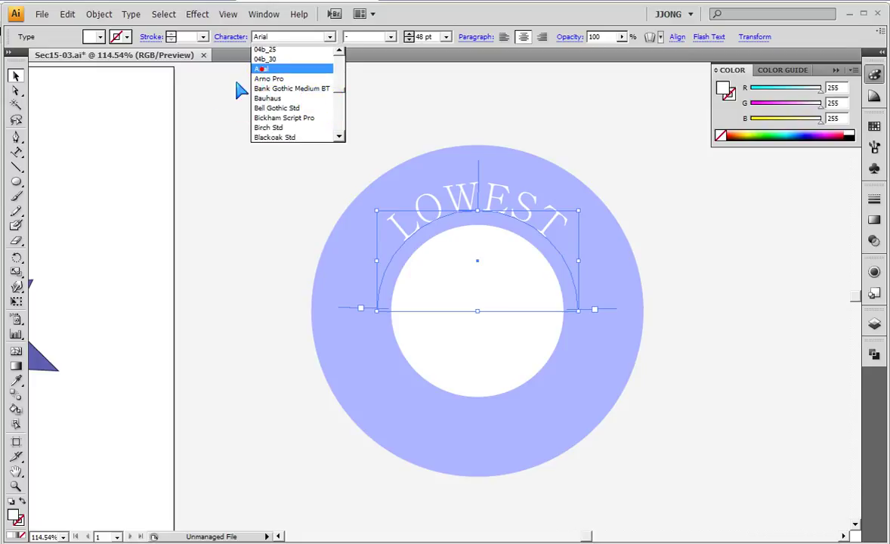
left_click(261, 69)
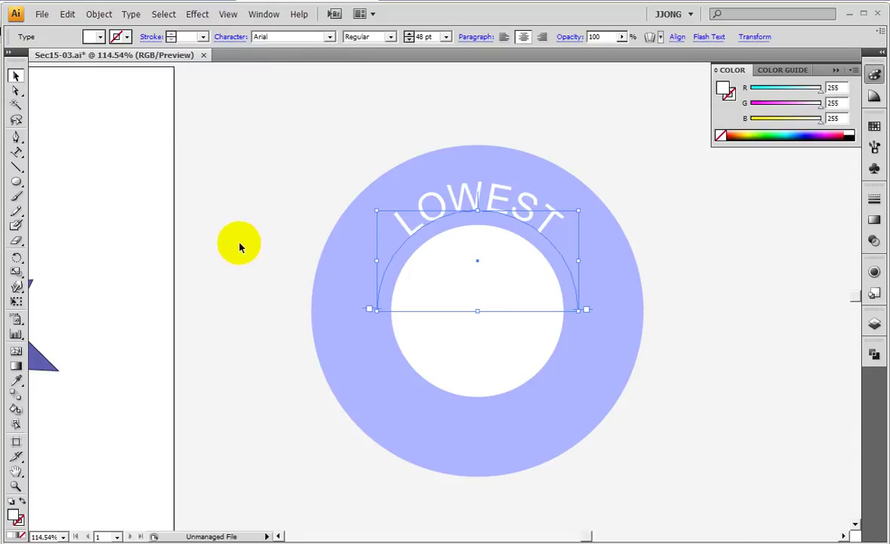
Make LOWEST Arial Bold at 72 pt (via 60 pt), then deselect to check it
left_click(374, 36)
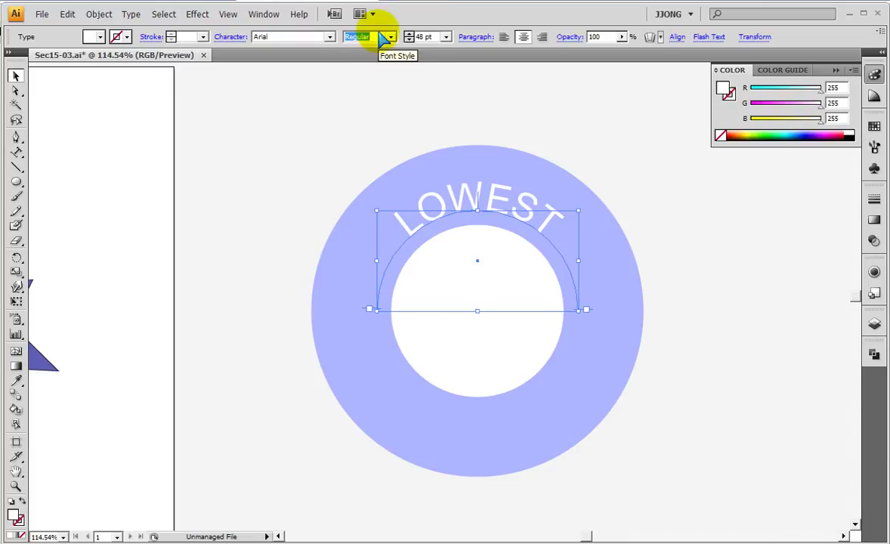
left_click(390, 37)
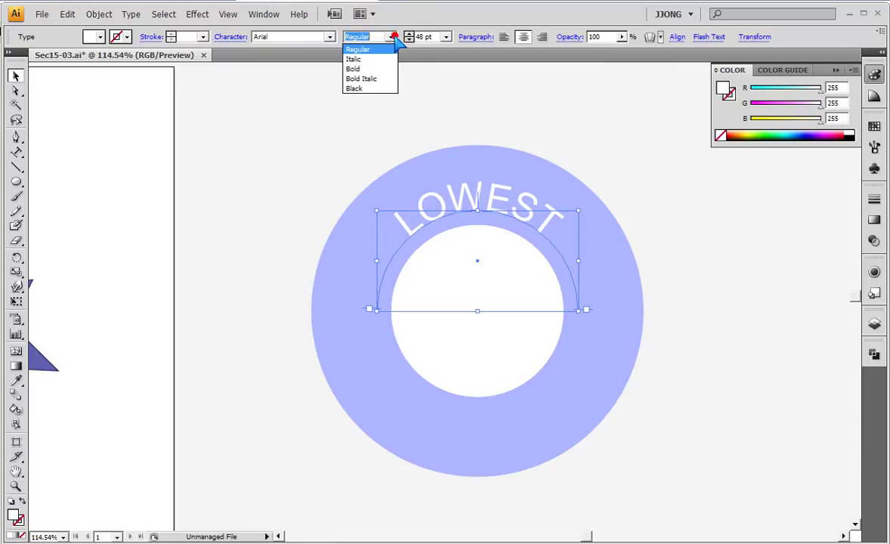
left_click(355, 69)
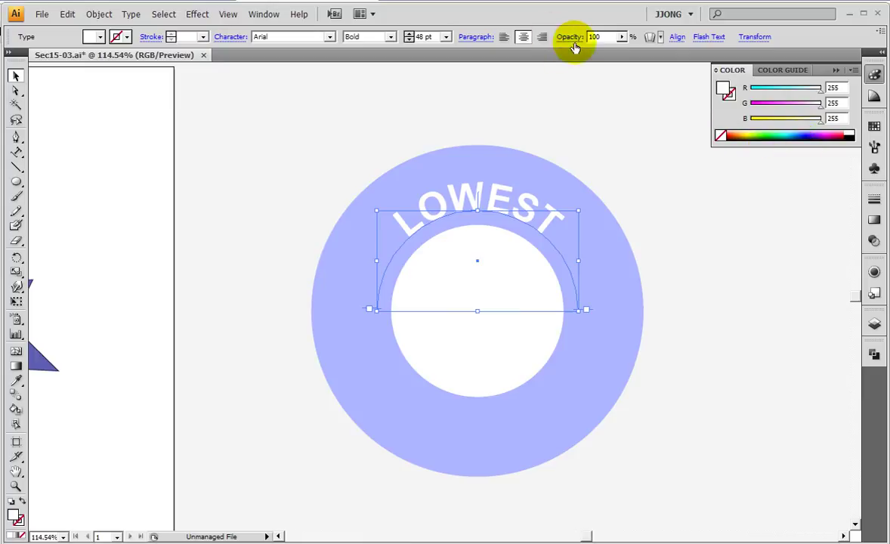
left_click(446, 37)
left_click(446, 197)
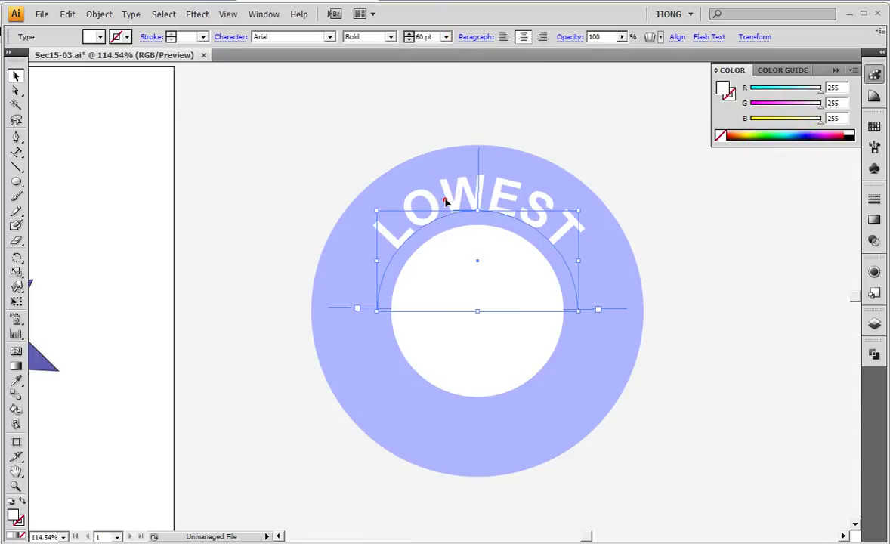
left_click(445, 36)
left_click(442, 205)
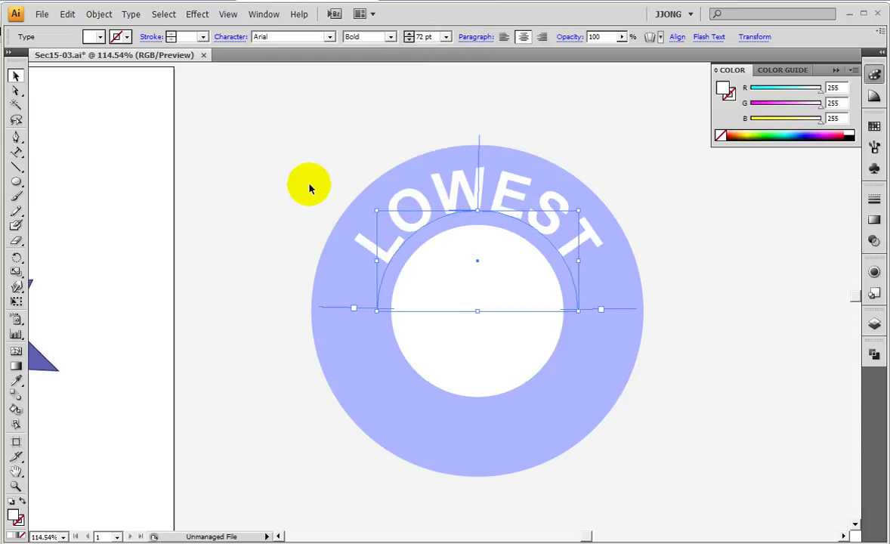
left_click(15, 75)
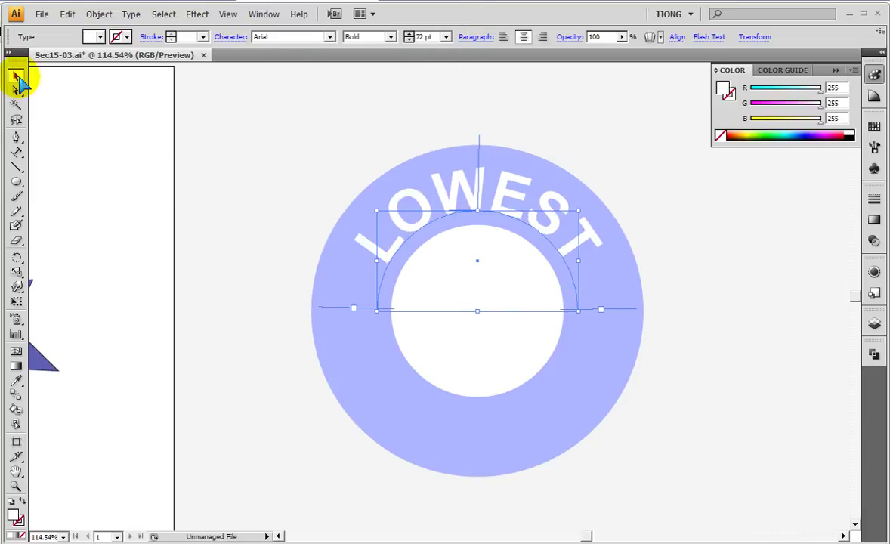
left_click(91, 125)
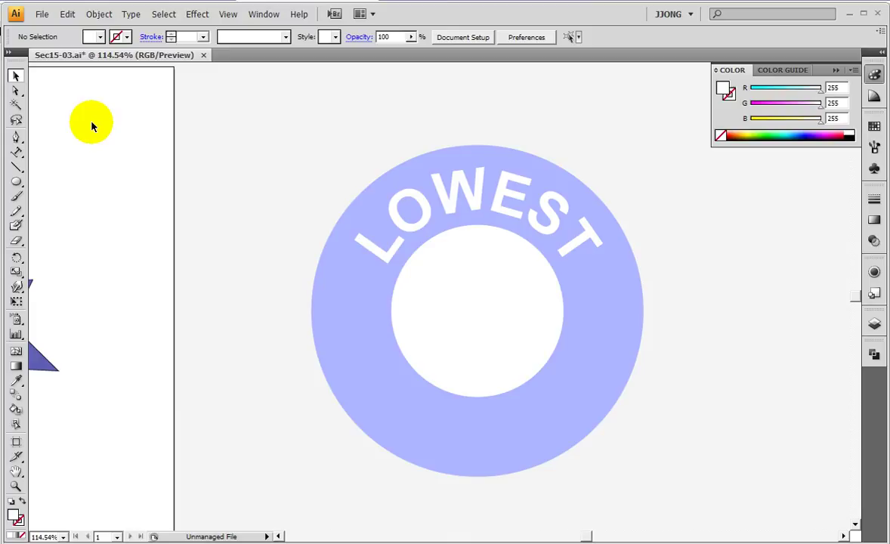
left_click(16, 471)
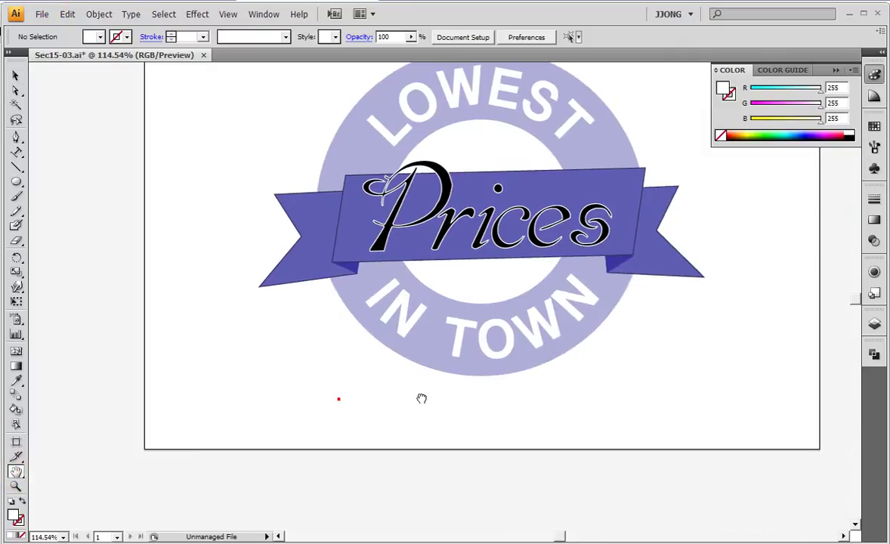
left_click_drag(193, 444, 436, 462)
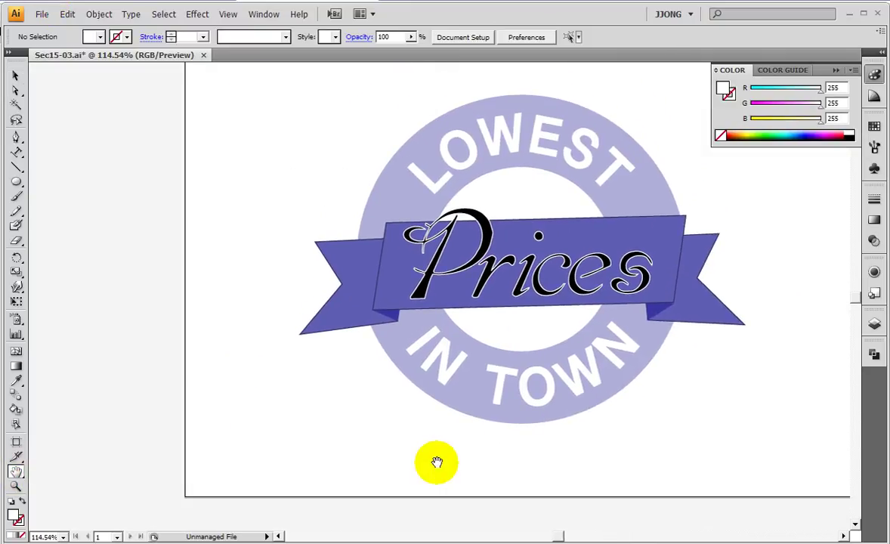
key("ctrl+plus")
key("ctrl+plus")
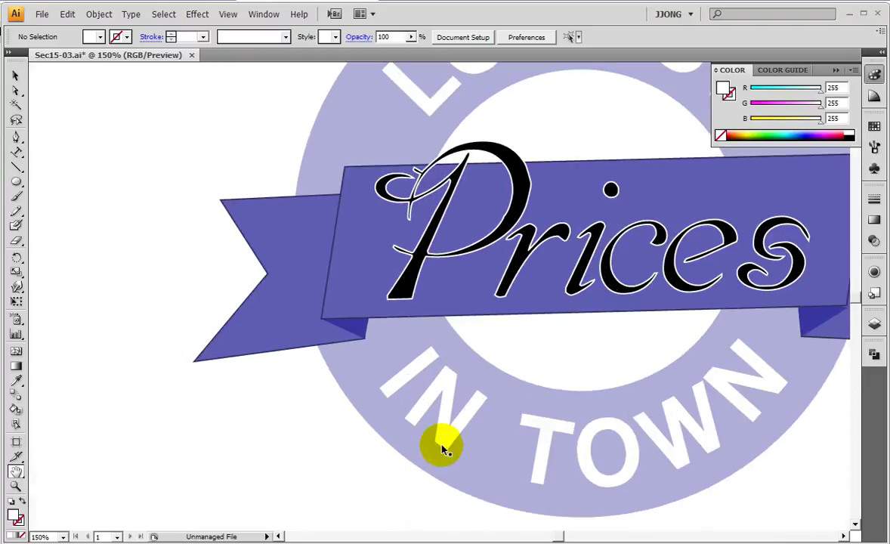
key("ctrl+plus")
mouse_move(511, 417)
left_mouse_down()
mouse_move(324, 255)
mouse_move(293, 247)
left_mouse_up()
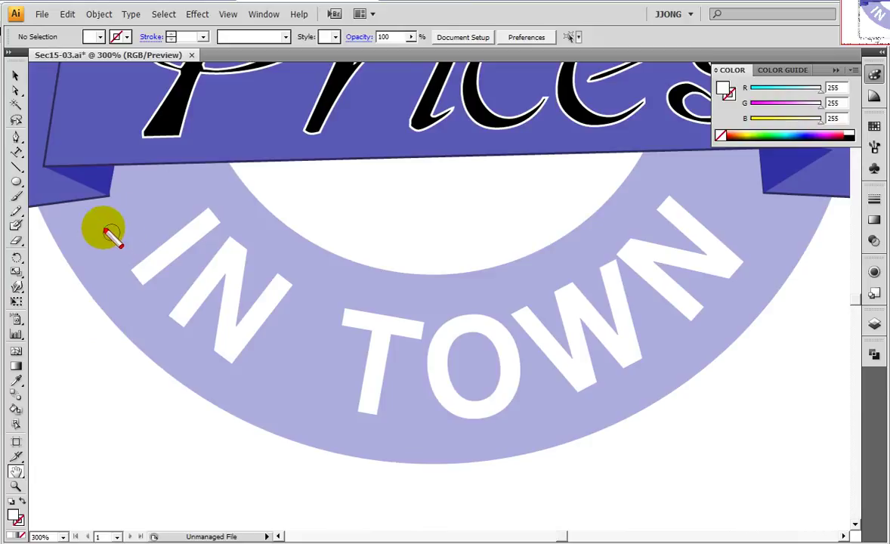
mouse_move(113, 244)
left_mouse_down()
mouse_move(192, 331)
mouse_move(333, 409)
mouse_move(479, 417)
mouse_move(558, 400)
mouse_move(637, 365)
mouse_move(750, 241)
left_mouse_up()
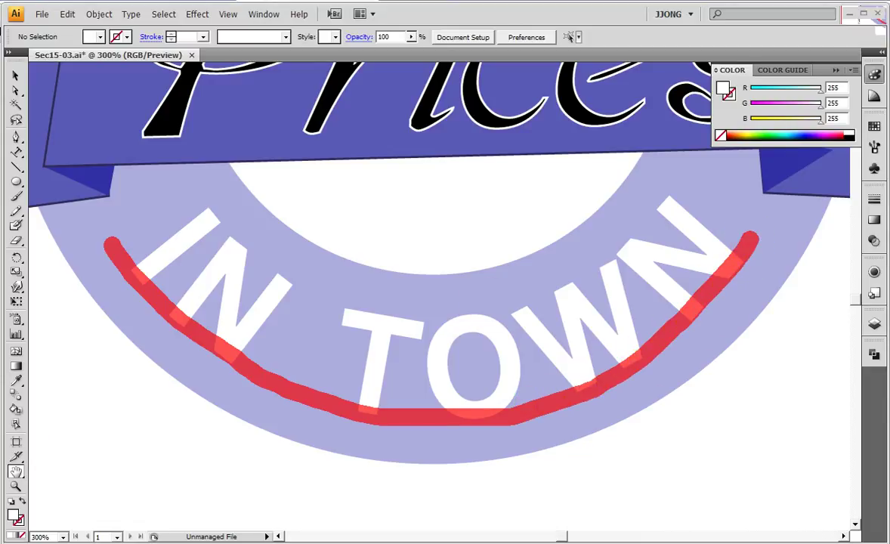
double_click(15, 486)
mouse_move(616, 303)
left_mouse_down()
mouse_move(501, 305)
mouse_move(275, 386)
left_mouse_up()
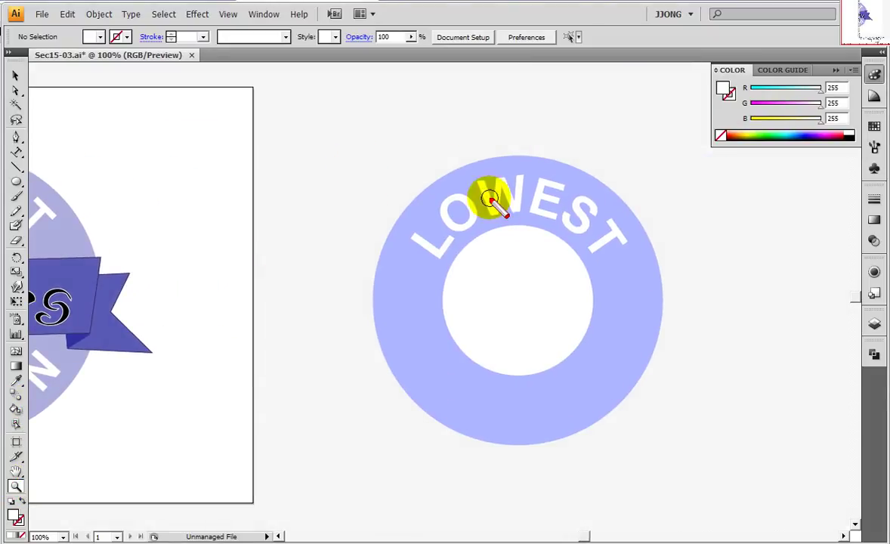
left_click_drag(435, 140, 362, 266)
left_click_drag(549, 128, 412, 298)
left_click_drag(619, 179, 410, 348)
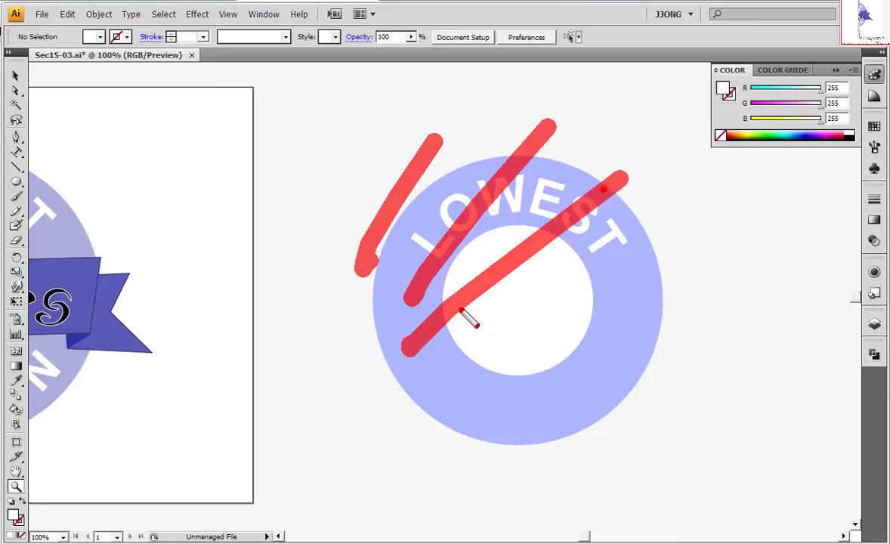
left_click_drag(638, 238, 485, 366)
left_click_drag(521, 447, 521, 492)
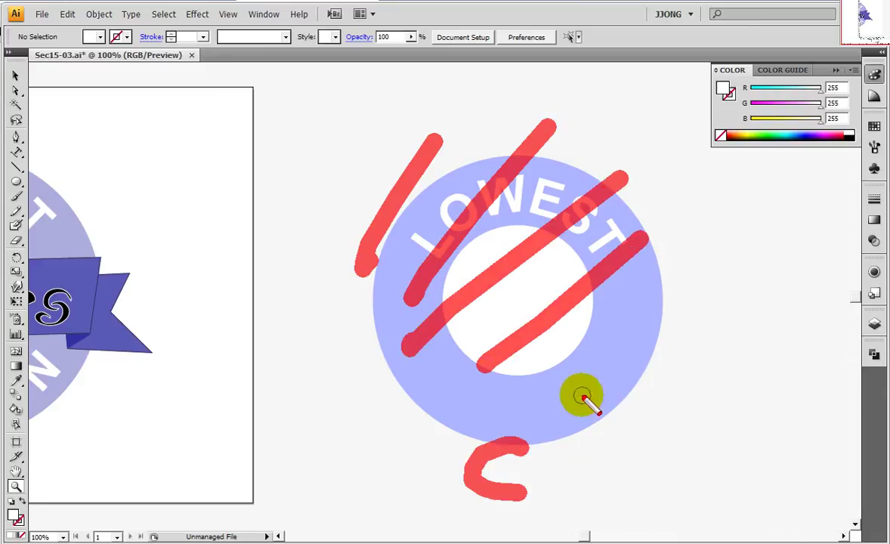
left_click_drag(581, 394, 623, 476)
left_click_drag(553, 432, 635, 433)
mouse_move(706, 419)
left_mouse_down()
mouse_move(744, 434)
mouse_move(804, 486)
left_mouse_up()
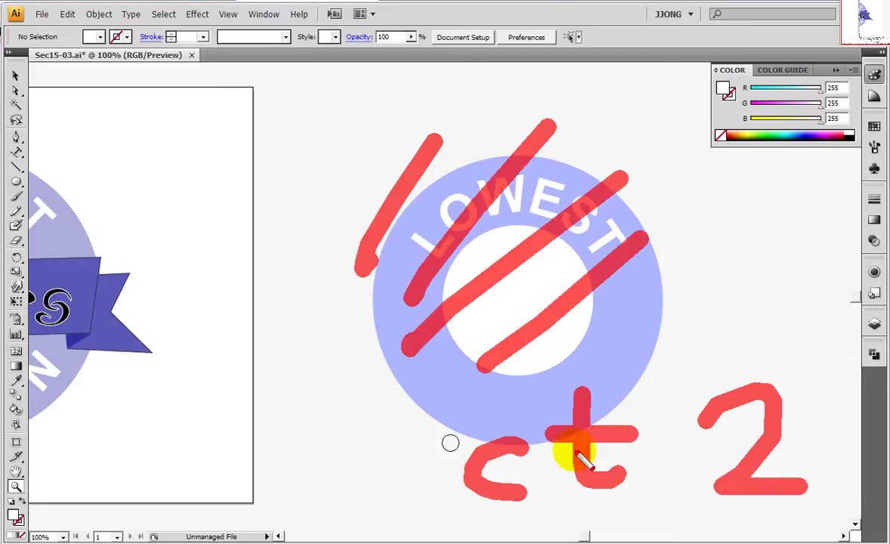
key("Escape")
left_click_drag(344, 155, 579, 368)
left_click(664, 444)
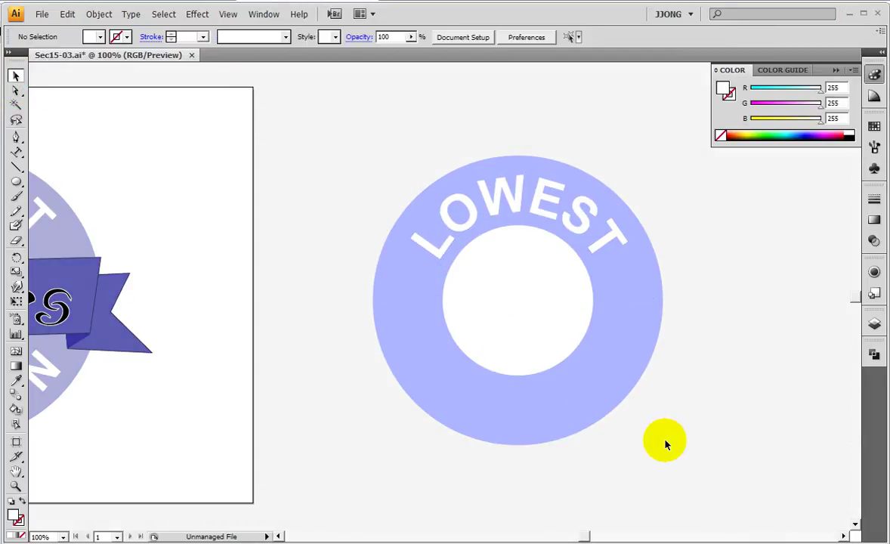
left_click(16, 167)
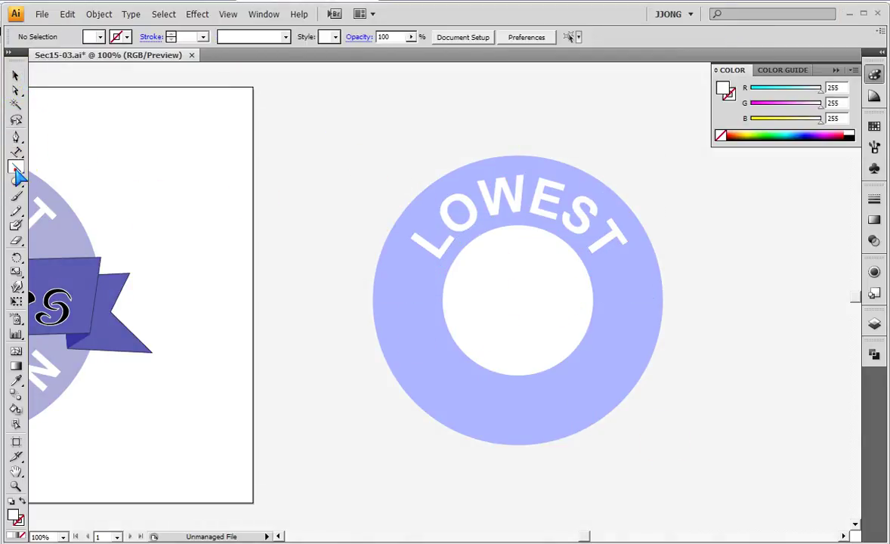
In Outline view, draw a 370 px circle from the ring's centre and select its top anchor
key("ctrl+y")
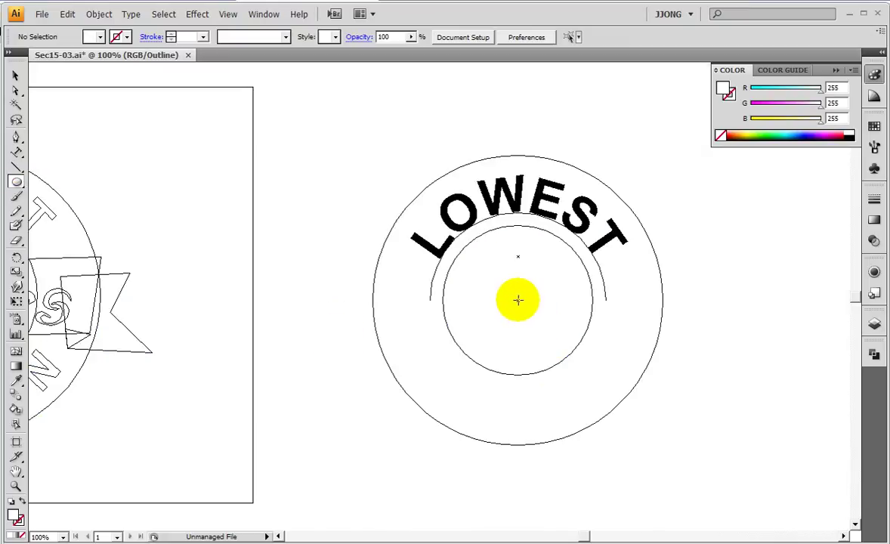
left_click_drag(517, 301, 606, 428)
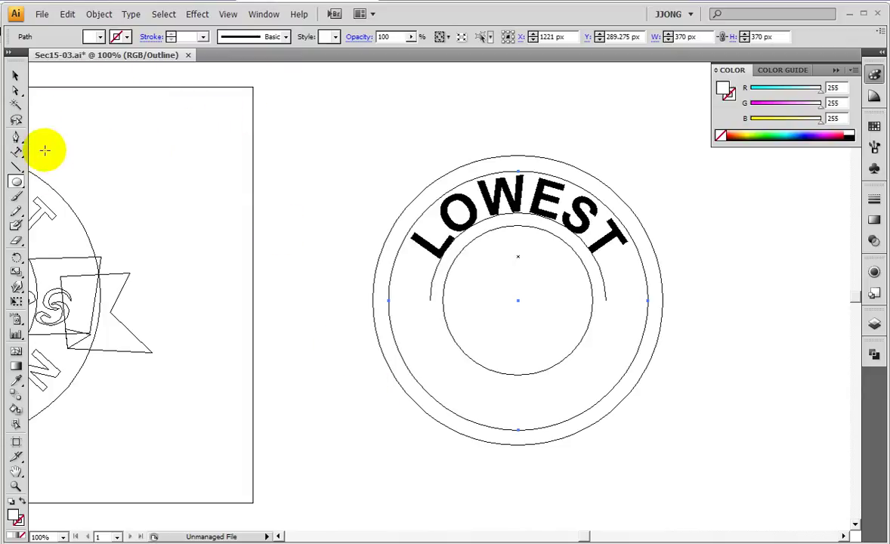
left_click(16, 90)
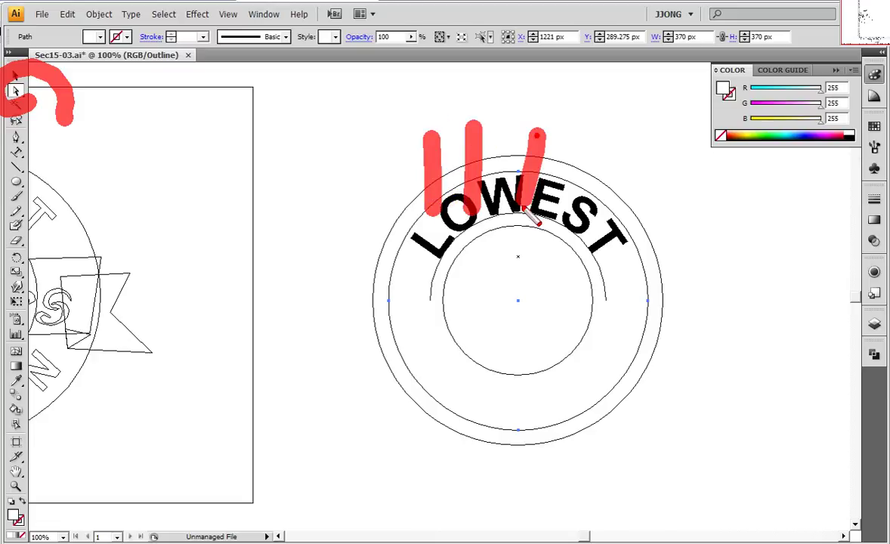
mouse_move(385, 304)
left_mouse_down()
mouse_move(619, 397)
mouse_move(646, 315)
left_mouse_up()
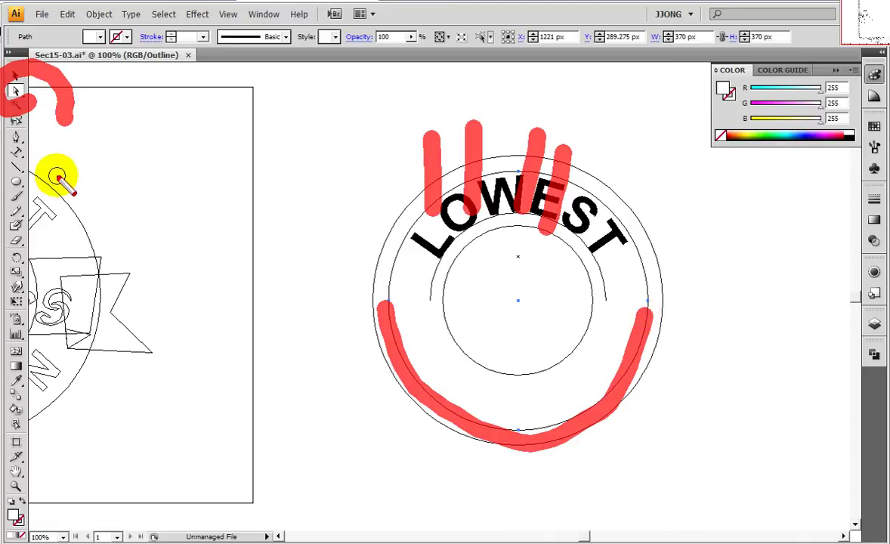
key("Escape")
left_click_drag(445, 104, 526, 181)
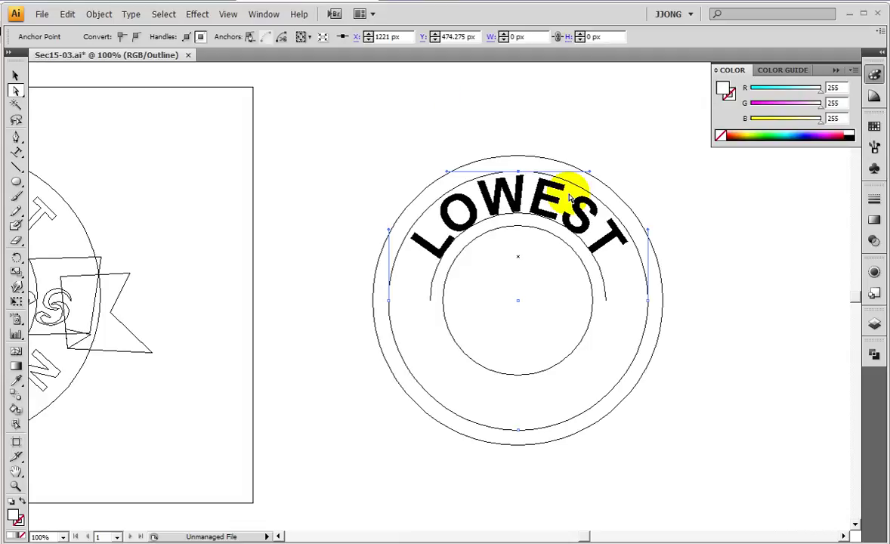
Delete the circle's top anchor, leaving an open 370 × 185 px lower arc
key("Delete")
left_click(387, 317)
key("ctrl+2")
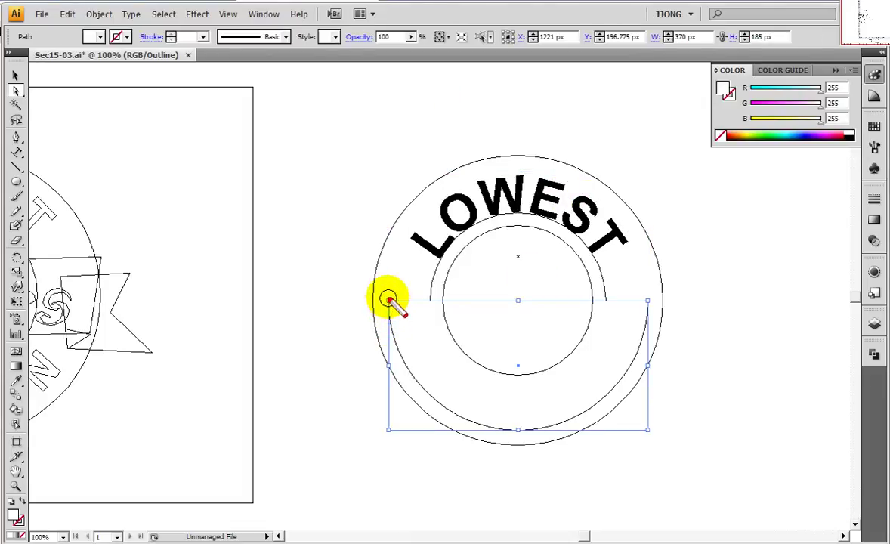
left_click_drag(387, 300, 657, 344)
key("Escape")
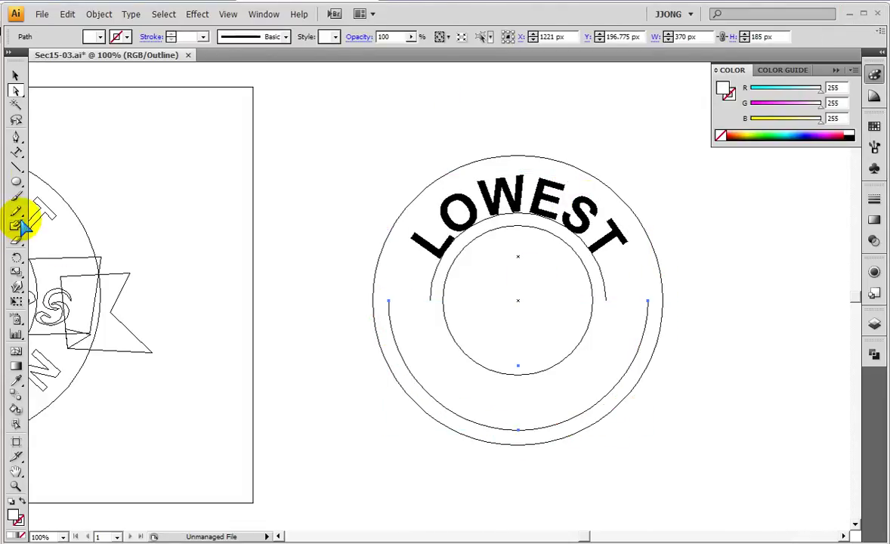
Test Type on a Path with placeholder 'FFFFFFFFFF' on the arc, then undo it
left_click(18, 153)
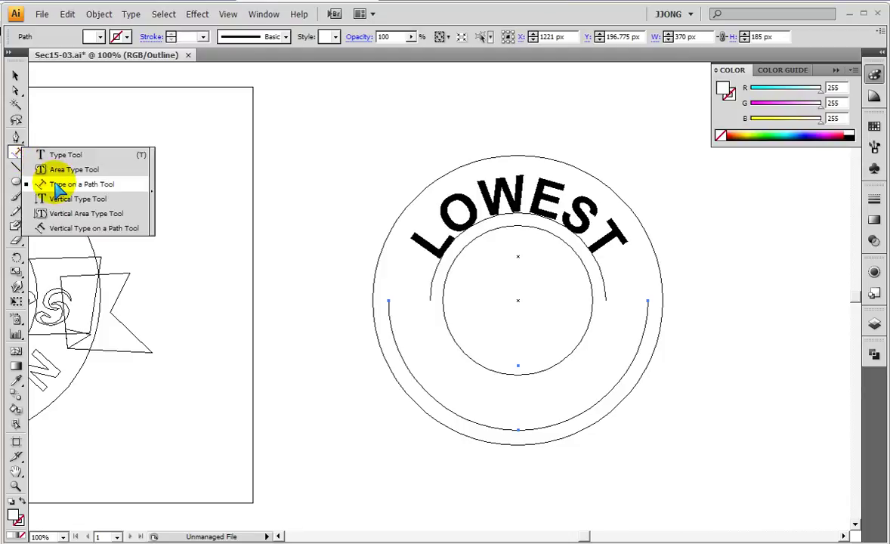
left_click_drag(18, 153, 34, 185)
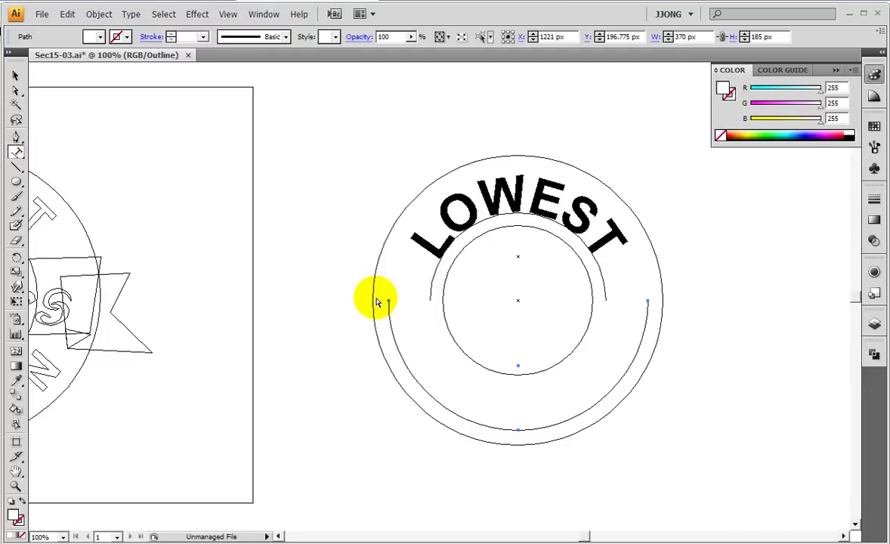
mouse_move(407, 299)
left_mouse_down()
mouse_move(362, 350)
mouse_move(357, 312)
left_mouse_up()
left_click(393, 301)
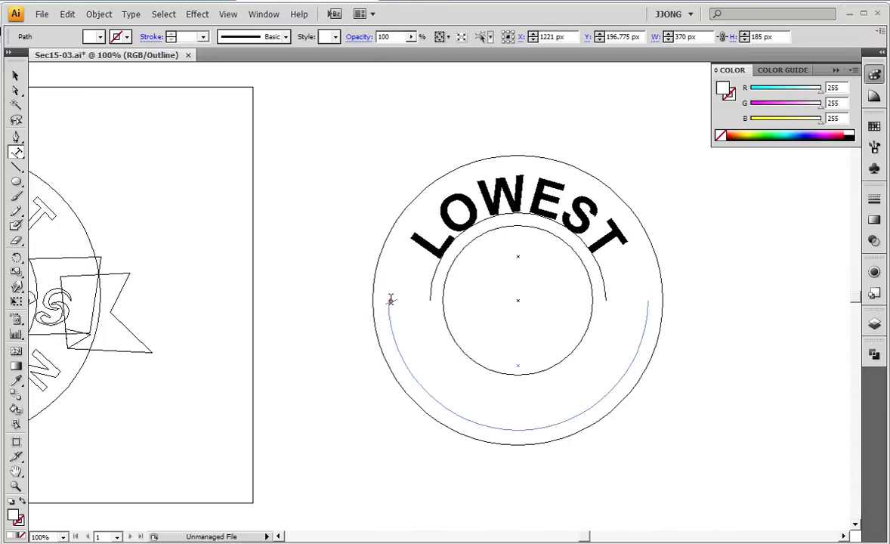
type("FFFFFF")
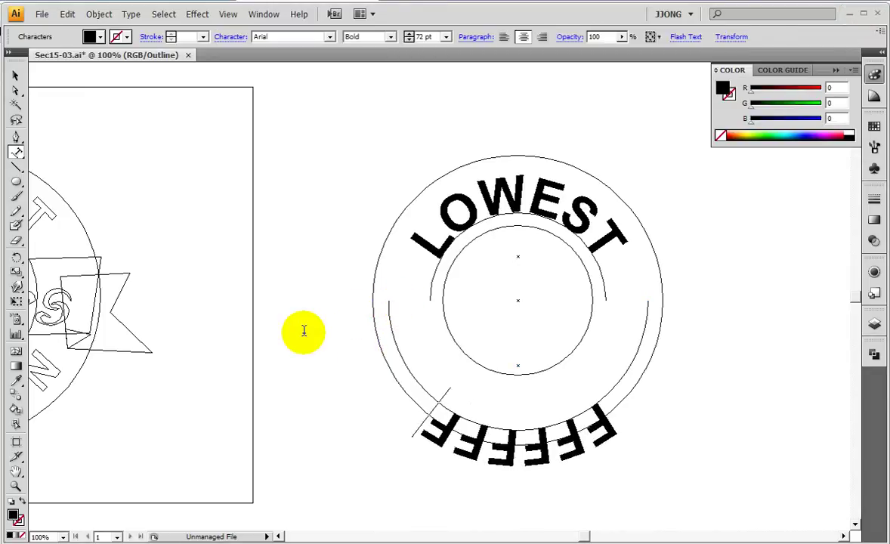
type("FFFF")
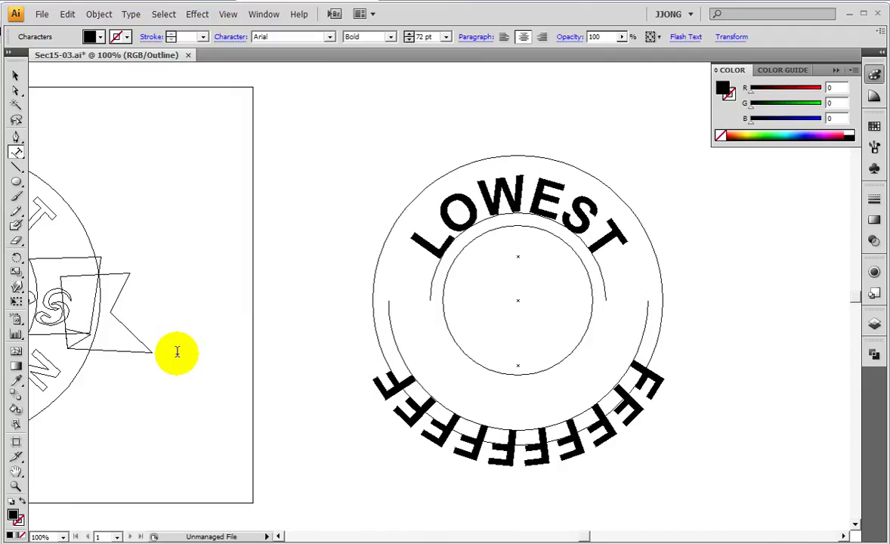
key("ctrl+z")
key("ctrl+z")
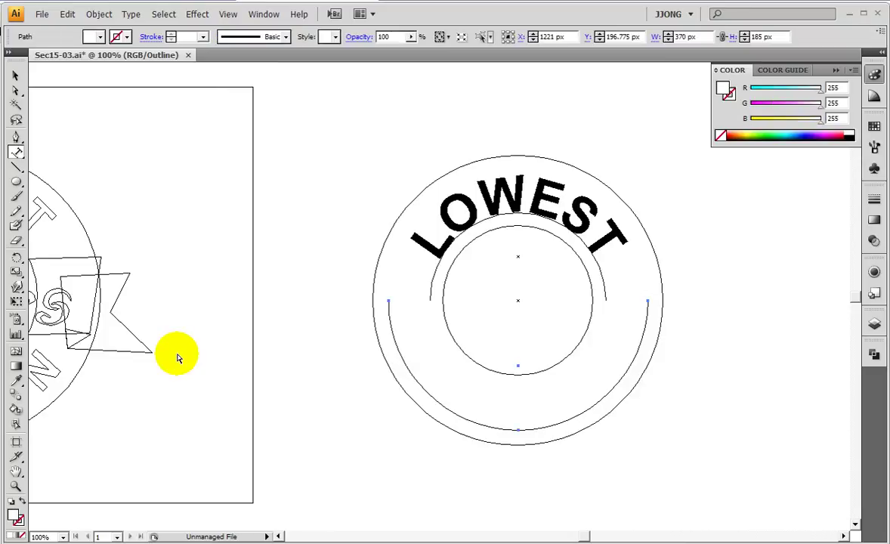
key("ctrl+z")
Shift the badge artwork to the left to make room beside it
left_click(15, 75)
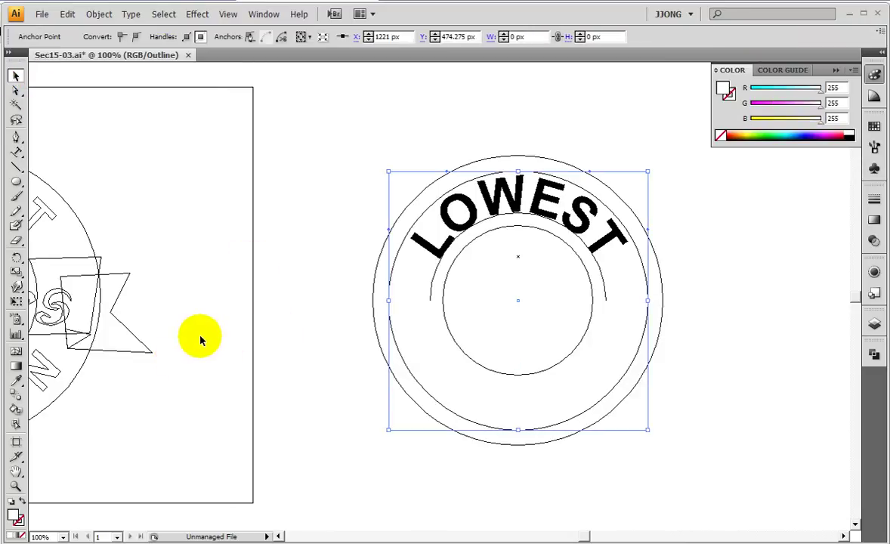
left_click(517, 258)
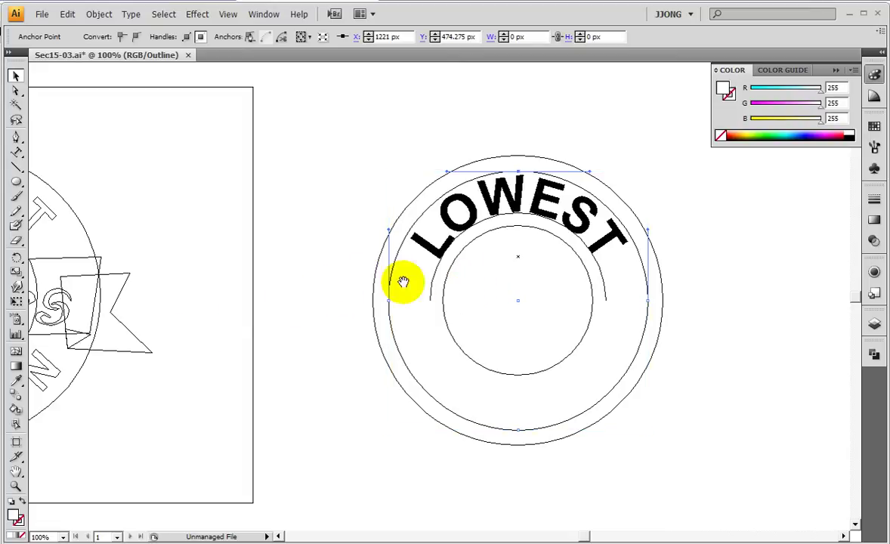
left_click_drag(412, 280, 125, 284)
left_click_drag(490, 295, 206, 295)
left_click(23, 288)
left_click_drag(179, 260, 300, 260)
Place a copy of the 370 px middle ring circle to the right, back in Preview
left_click(49, 305)
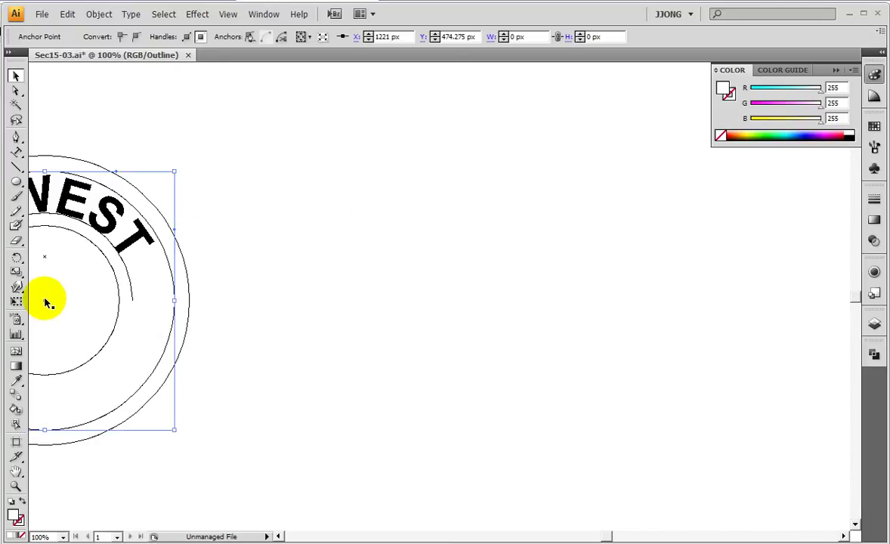
left_click_drag(45, 302, 544, 301)
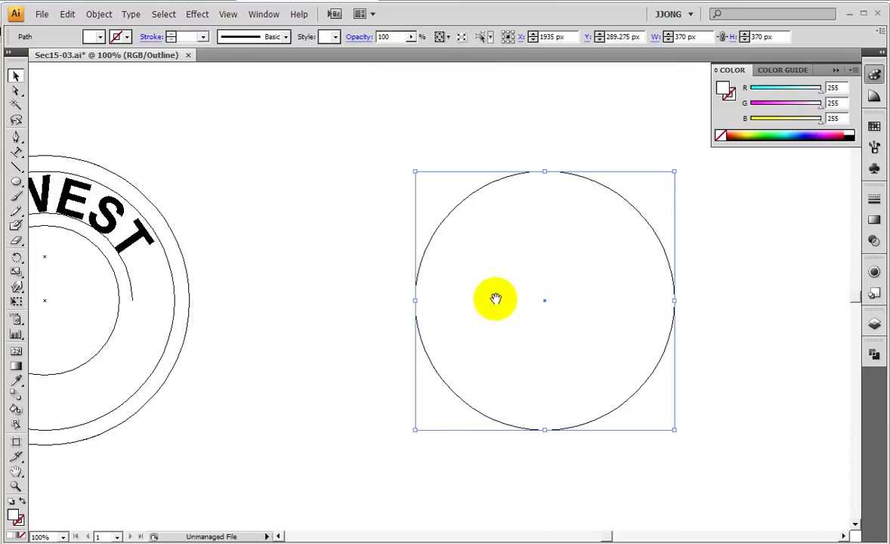
left_click_drag(495, 299, 454, 345)
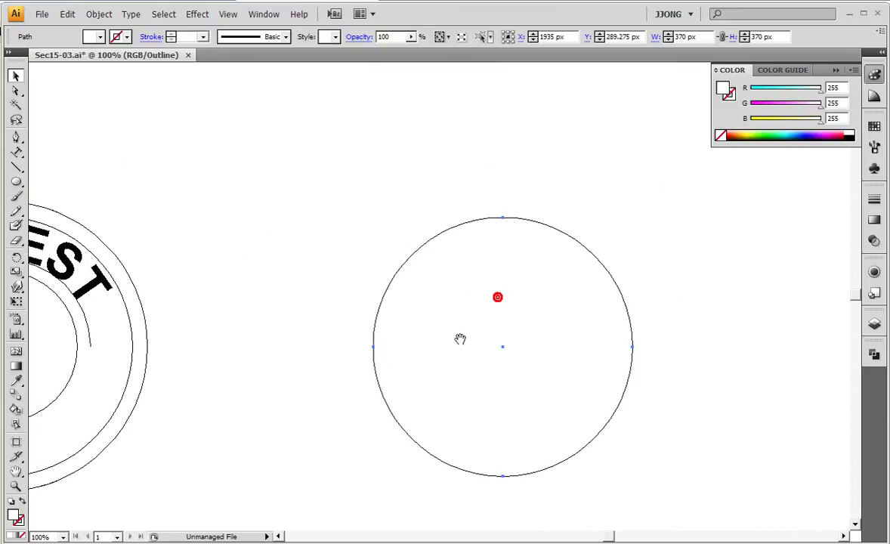
left_click(17, 181)
mouse_move(330, 187)
left_mouse_down()
mouse_move(693, 345)
mouse_move(696, 362)
left_mouse_up()
key("ctrl+z")
key("ctrl+y")
key("ctrl+shift+b")
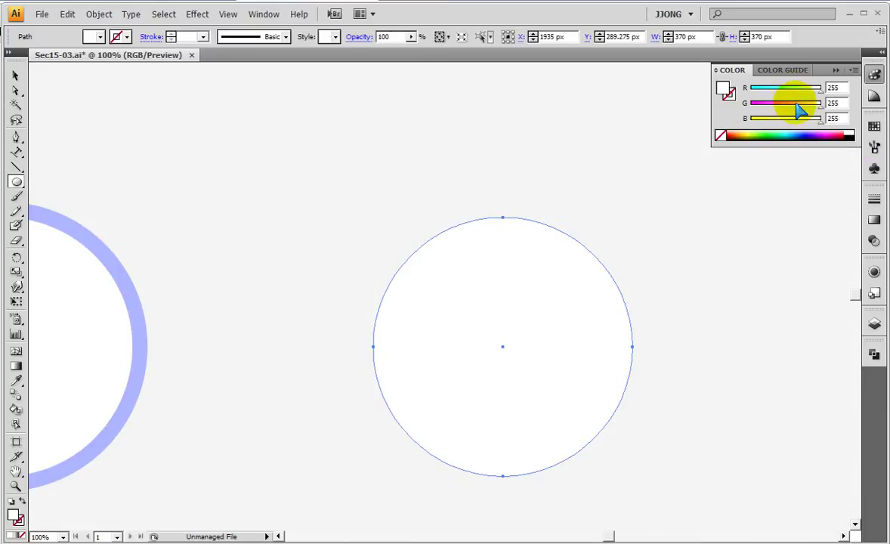
Fill the copied circle pink and cover its top half with a blue rectangle
left_click(795, 104)
left_click_drag(15, 182, 69, 182)
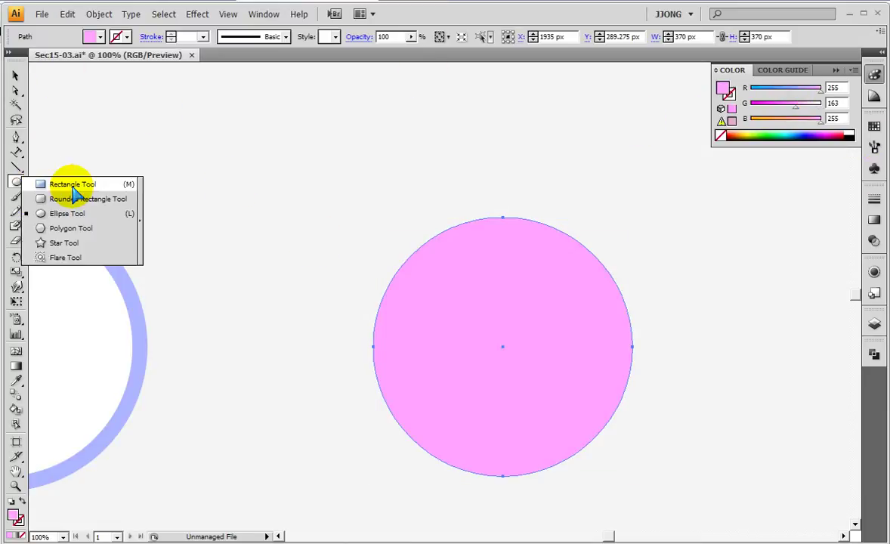
mouse_move(336, 166)
left_mouse_down()
mouse_move(445, 335)
mouse_move(691, 345)
left_mouse_up()
left_click(784, 88)
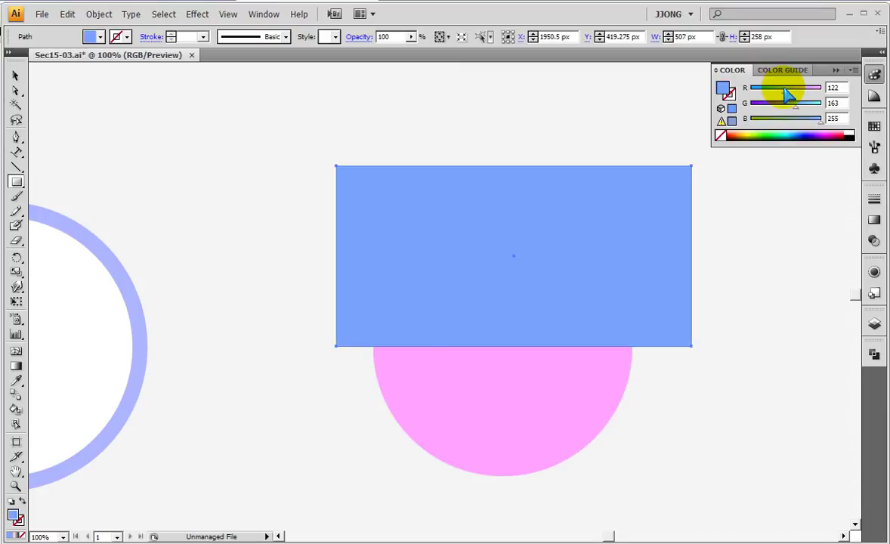
Apply Pathfinder Minus Front to both shapes, leaving a 370 × 186 px pink half-disc
left_click(15, 76)
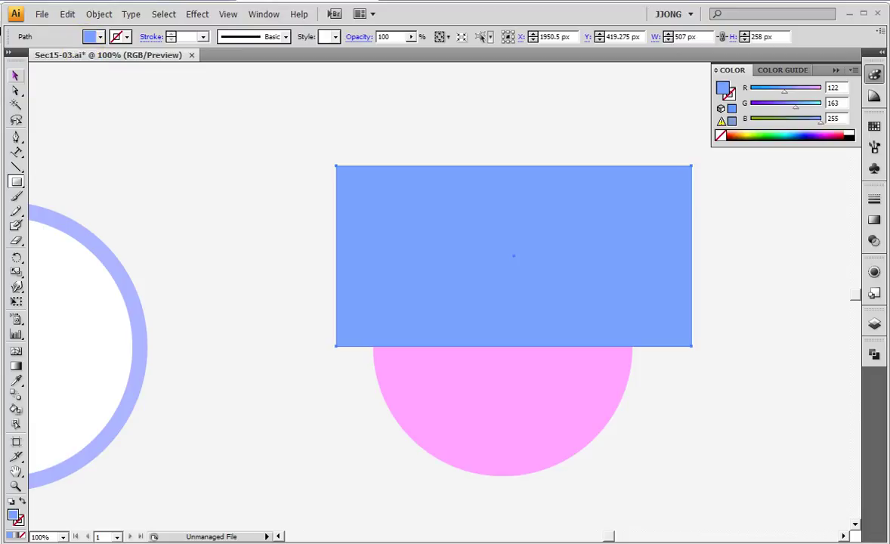
left_click_drag(302, 278, 408, 355)
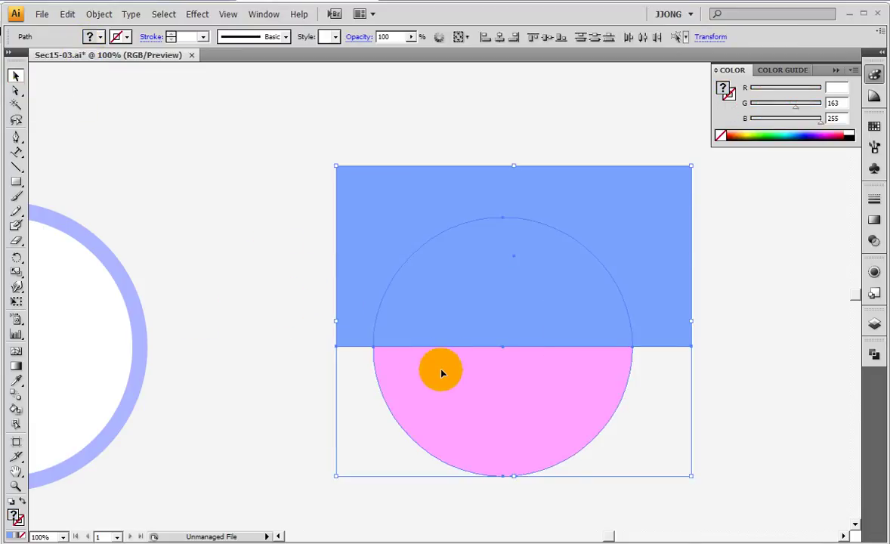
left_click(874, 353)
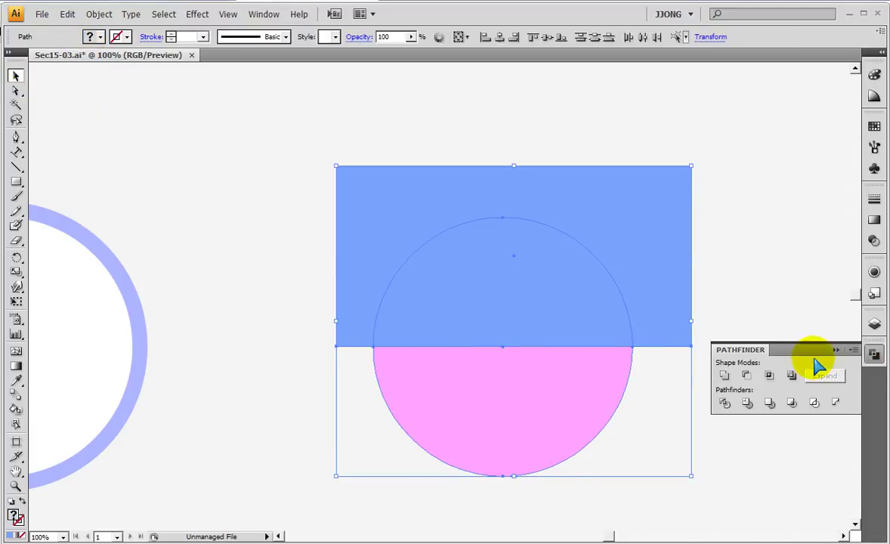
left_click(746, 376)
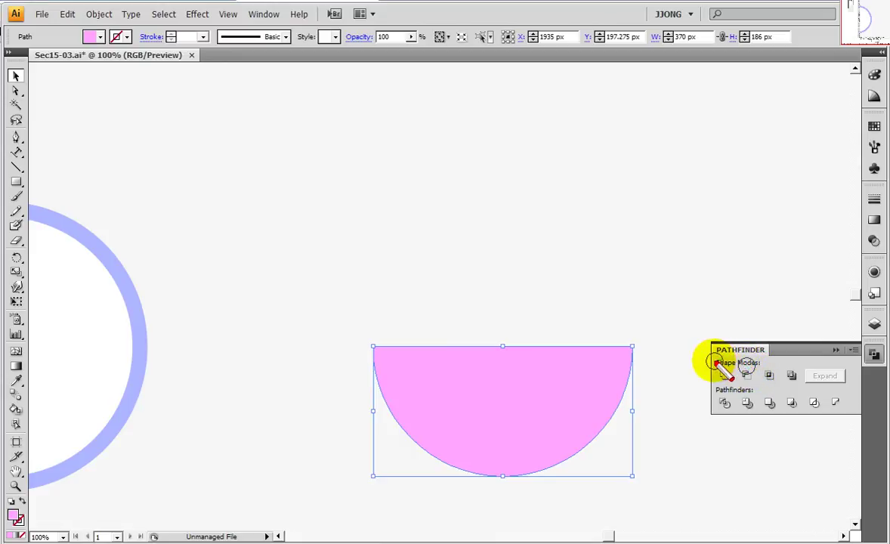
Make several drags on the canvas below the half-disc, then pick the Direct Selection tool
left_click(602, 383)
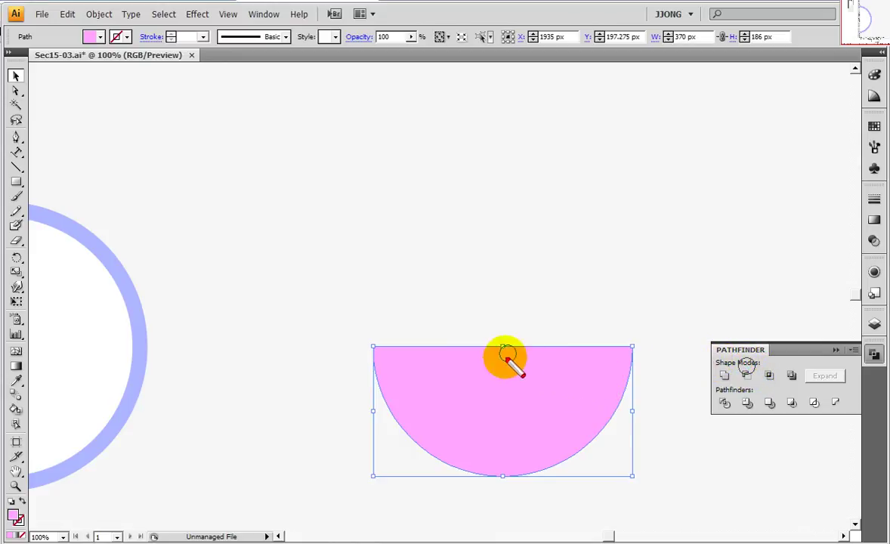
left_click_drag(387, 408, 335, 475)
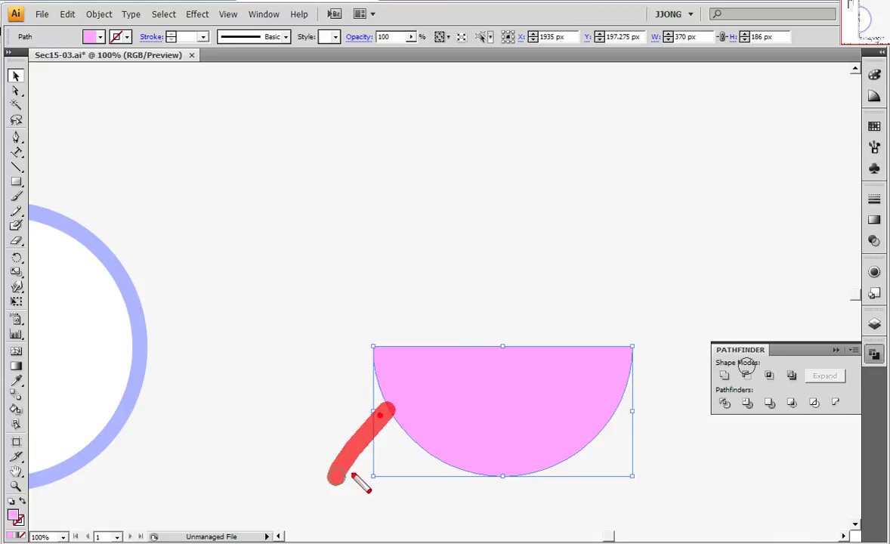
left_click_drag(436, 458, 417, 525)
left_click_drag(512, 481, 559, 538)
left_click_drag(568, 478, 632, 528)
left_click_drag(615, 452, 698, 495)
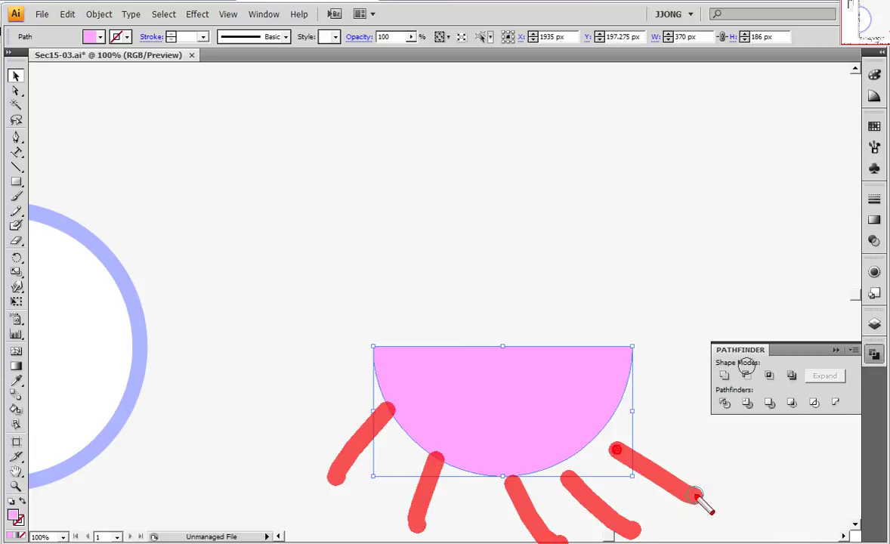
key("Escape")
scroll(604, 378, "down", 1)
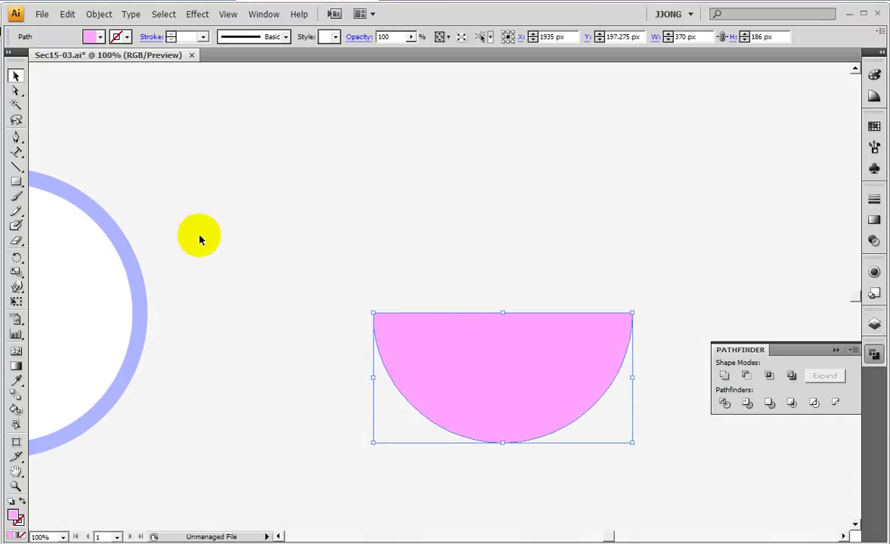
left_click(16, 90)
Remove the pink half-disc's straight top edge, leaving an open lower arc
left_click(507, 338)
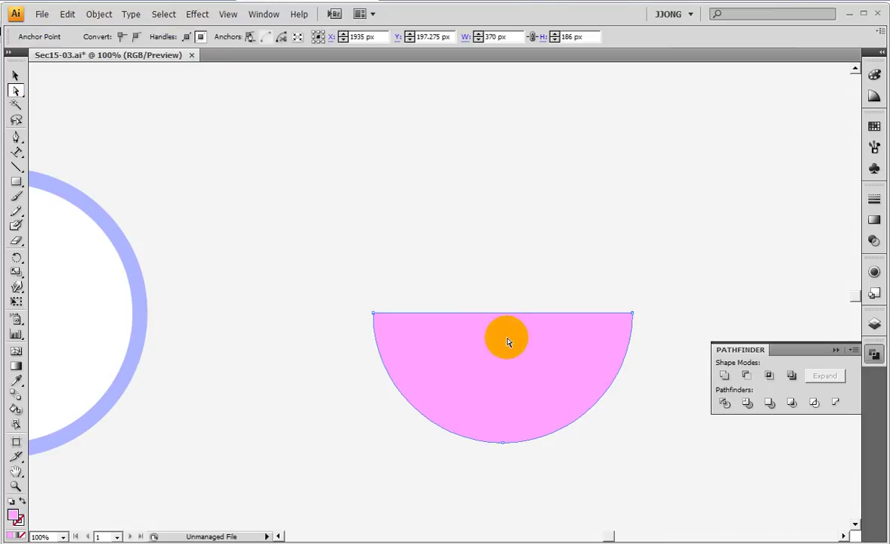
mouse_move(474, 278)
left_mouse_down()
mouse_move(462, 340)
mouse_move(483, 344)
left_mouse_up()
left_click_drag(525, 273, 506, 344)
key("Escape")
left_click(522, 349)
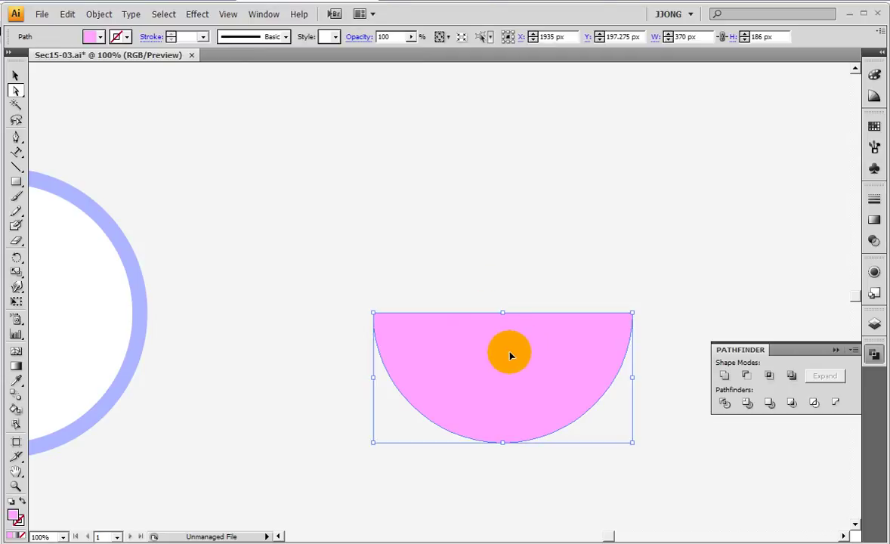
Open Character settings showing Arial Bold 72 pt and switch to Outline view
key("ctrl+t")
left_click(485, 358)
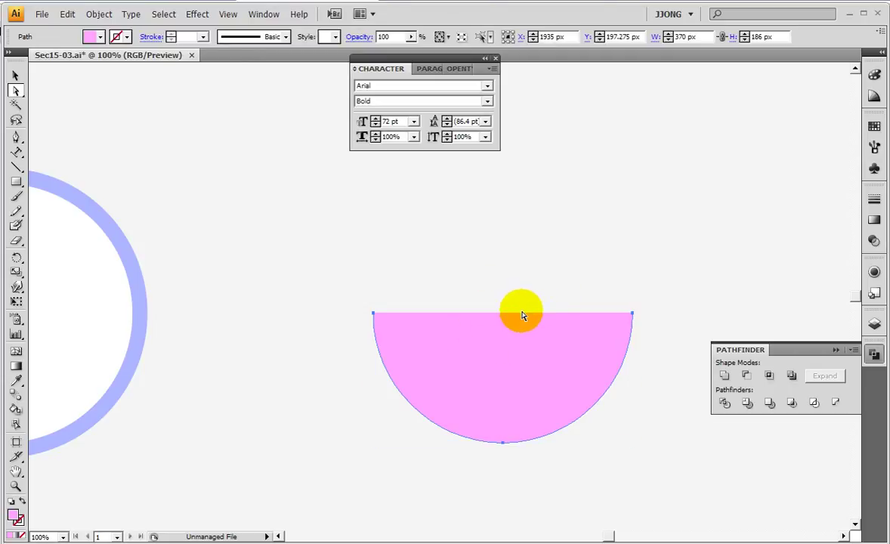
key("ctrl+y")
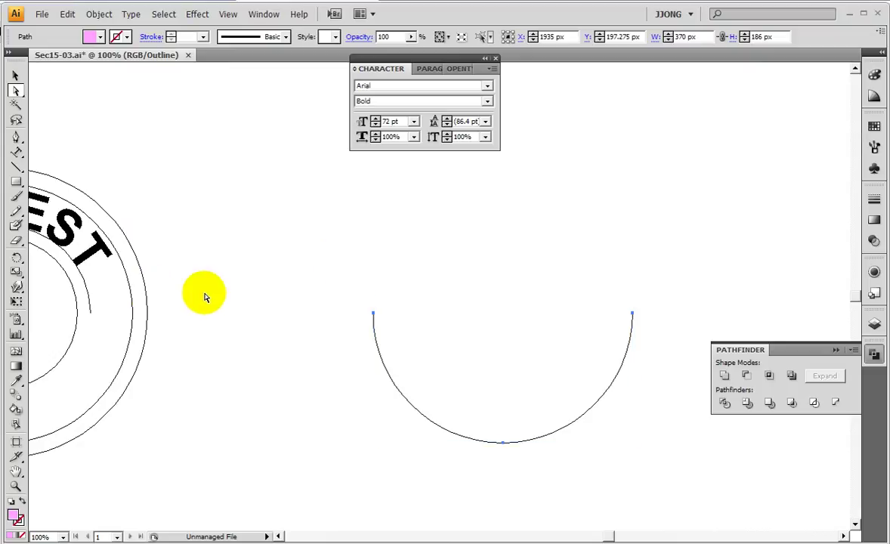
left_click(16, 151)
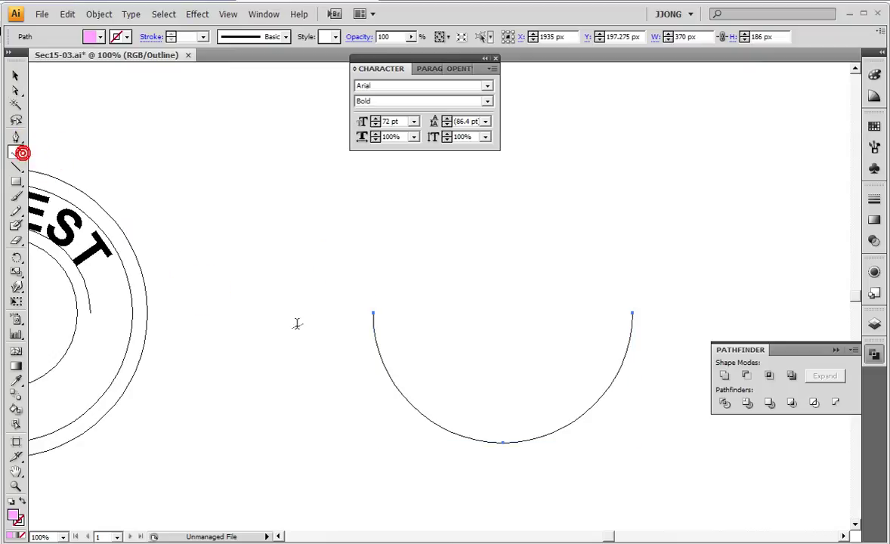
Type placeholder 'GGGGG' along the open lower arc, then pan back to the LOWEST badge
left_click(375, 316)
type("GGGGG")
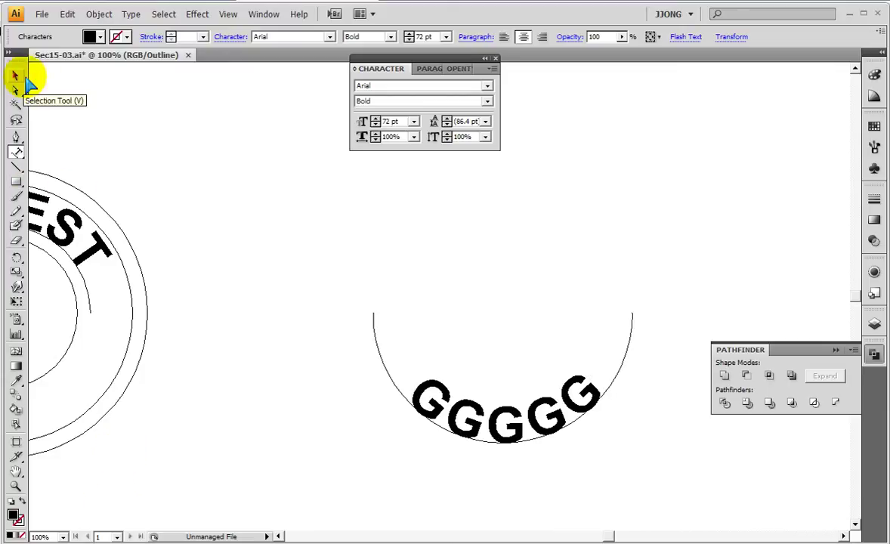
left_click(15, 76)
left_click_drag(321, 272, 739, 152)
Cut away the inner ring copy's top half with a rectangle and Minus Front
left_click_drag(382, 128, 331, 214)
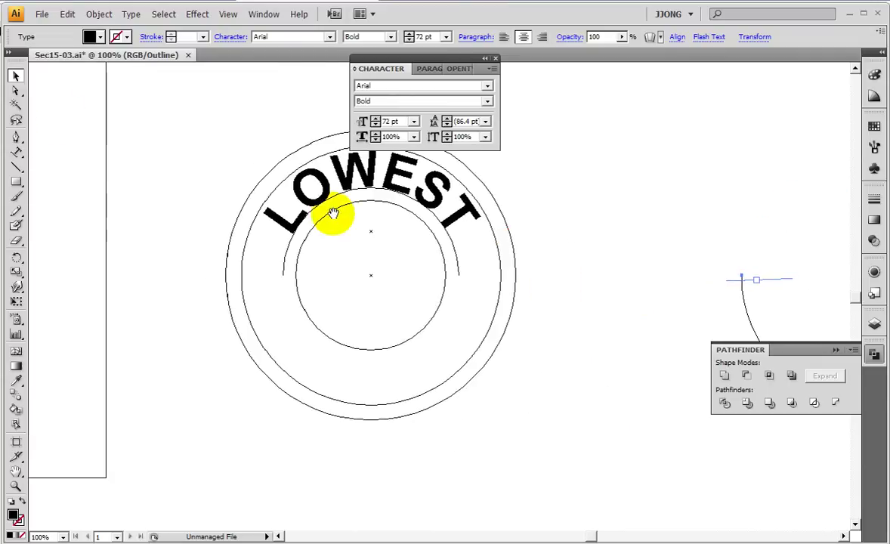
left_click(15, 182)
left_click_drag(235, 127, 224, 201)
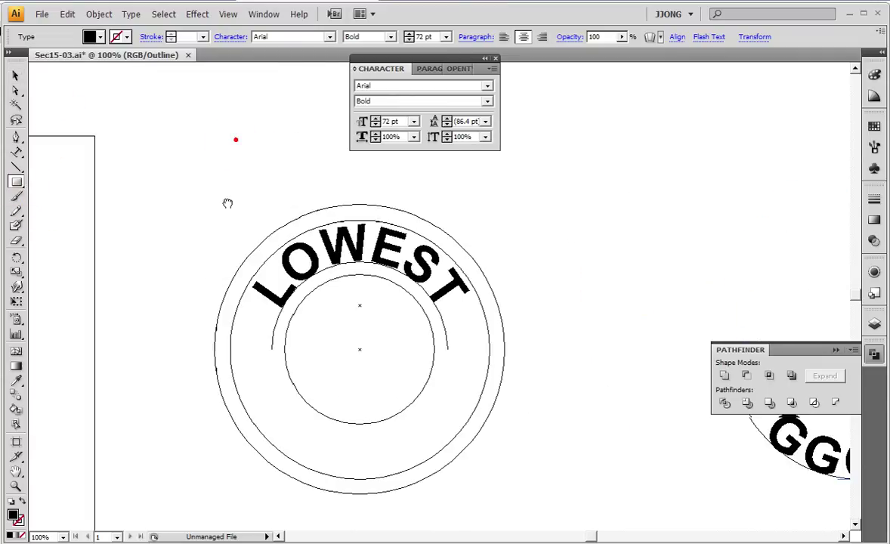
left_click_drag(179, 168, 543, 361)
left_click_drag(533, 424, 462, 353)
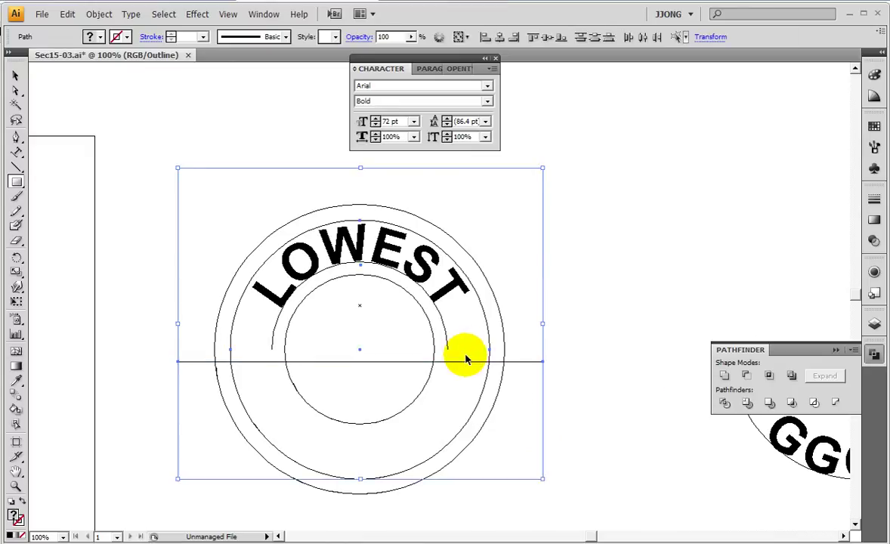
left_click(745, 375)
Delete the half-ring's straight edge, leaving an open lower arc under LOWEST
left_click(16, 90)
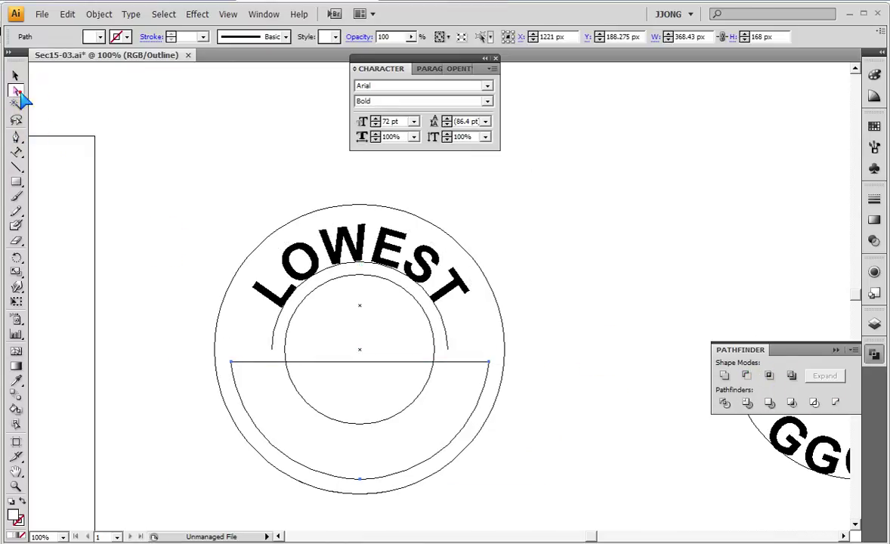
left_click_drag(330, 349, 341, 377)
key("Delete")
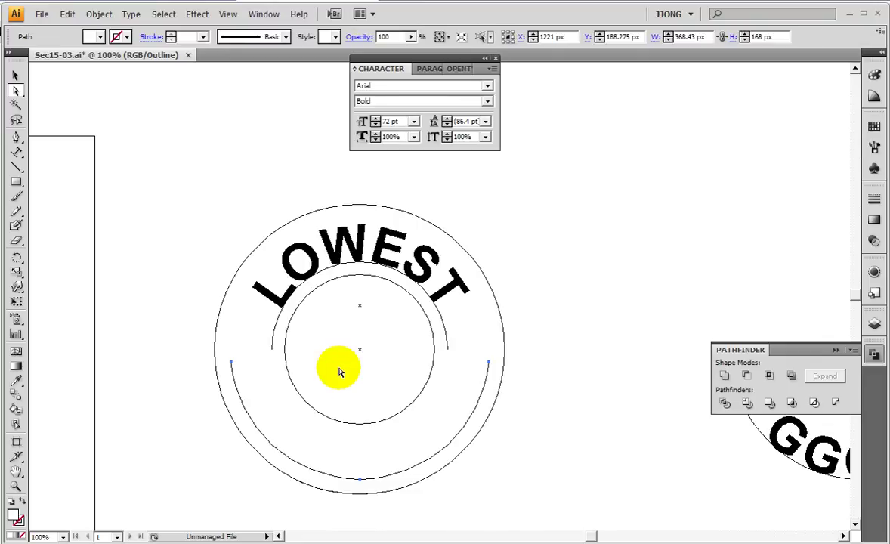
left_click_drag(287, 388, 755, 248)
left_click(566, 281)
left_click(19, 155)
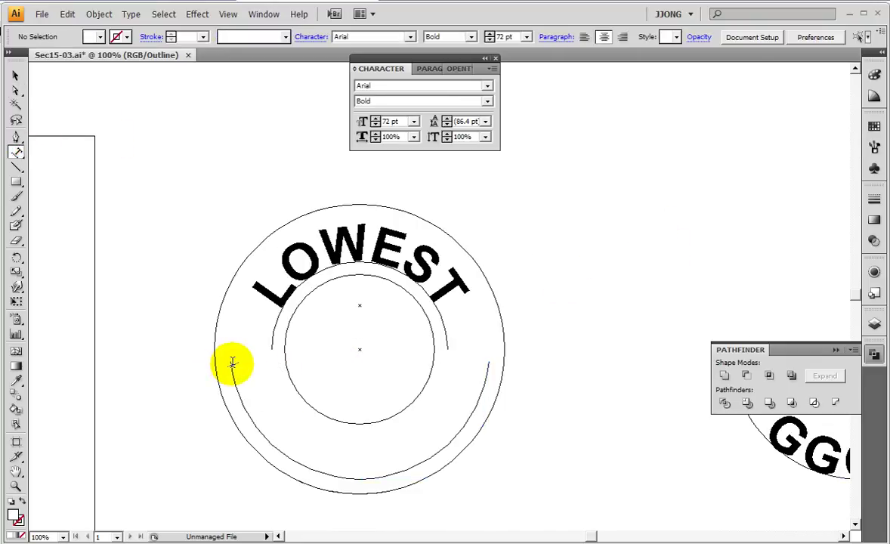
Type 'IN TOWN' along the badge's lower arc and make it white
left_click(234, 363)
left_click(328, 361)
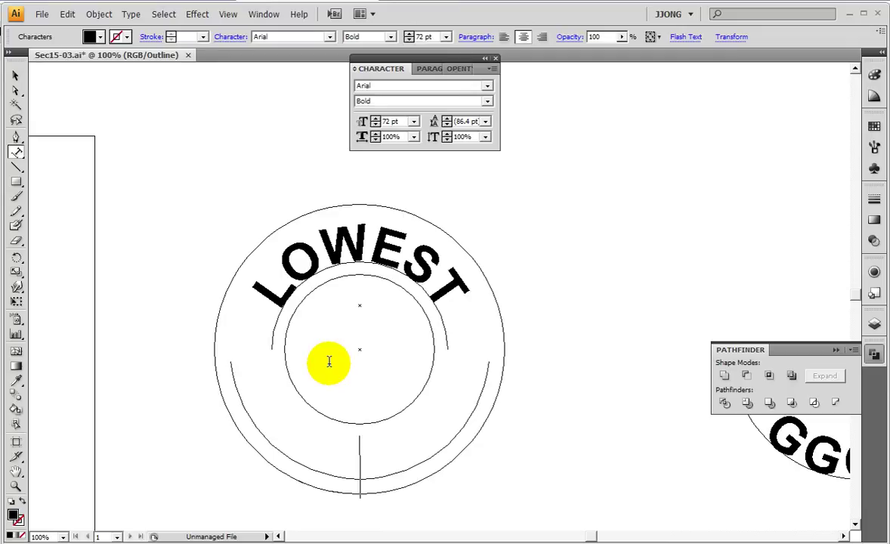
left_click(362, 464)
type("IN TO")
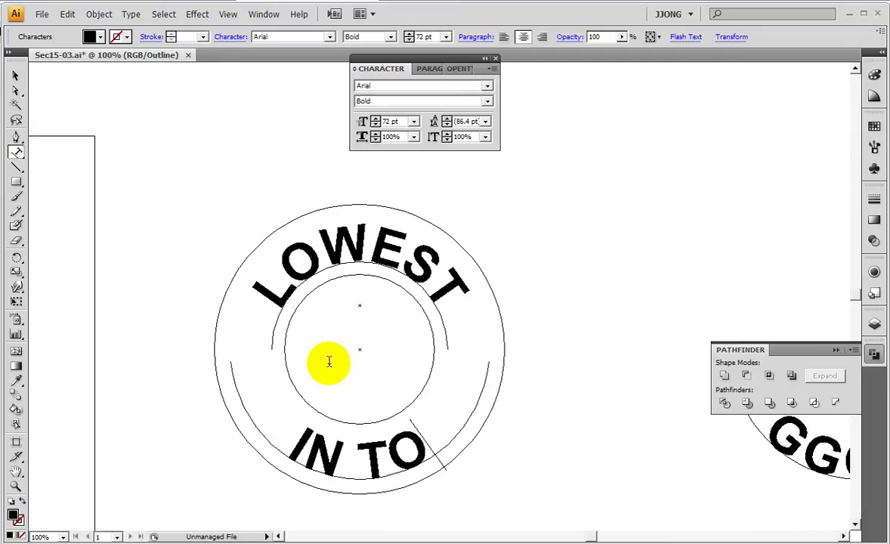
type("WN")
left_click(15, 76)
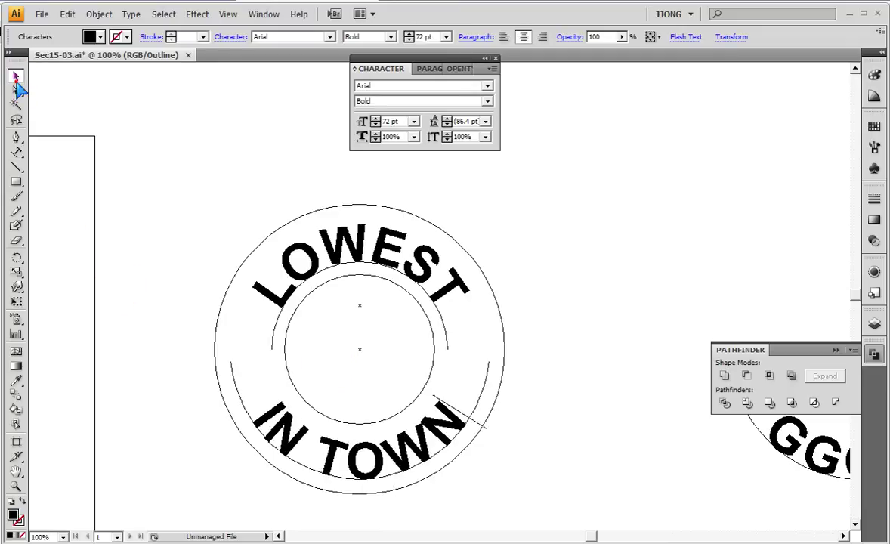
left_click(874, 132)
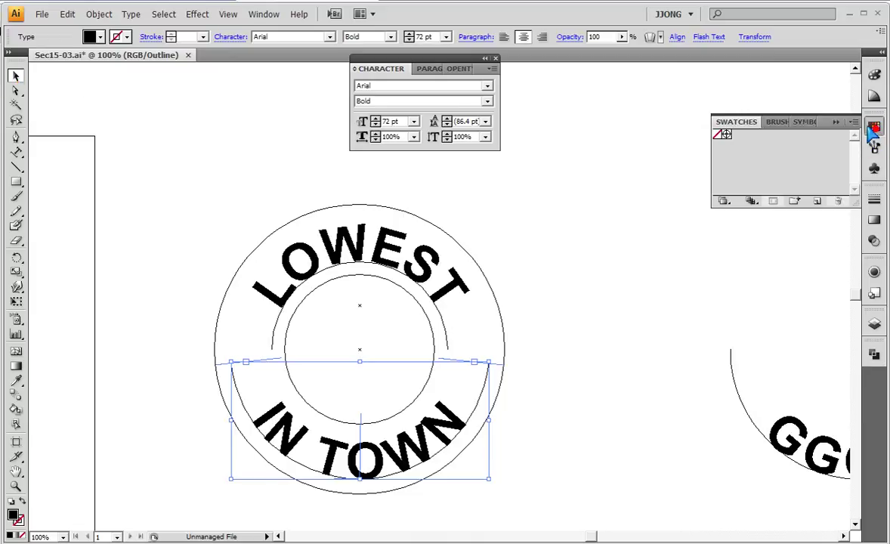
left_click(874, 74)
left_click(851, 136)
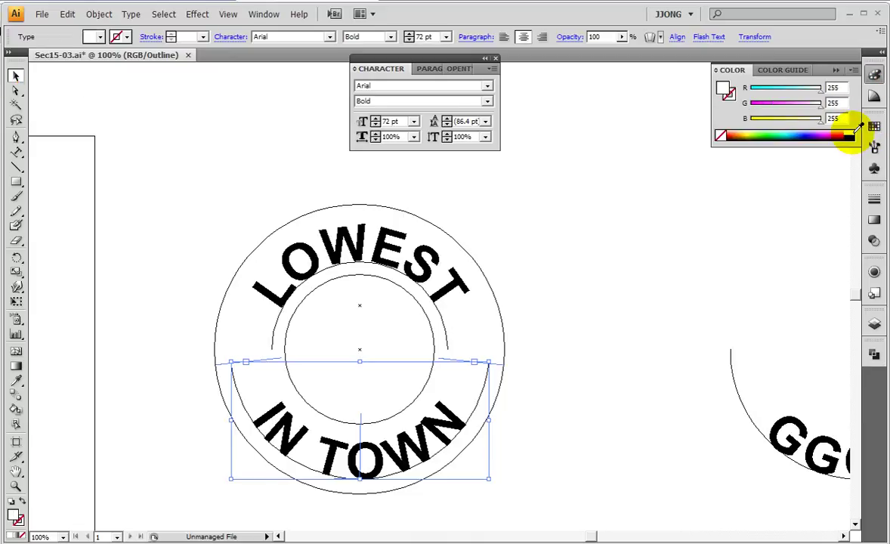
key("ctrl+y")
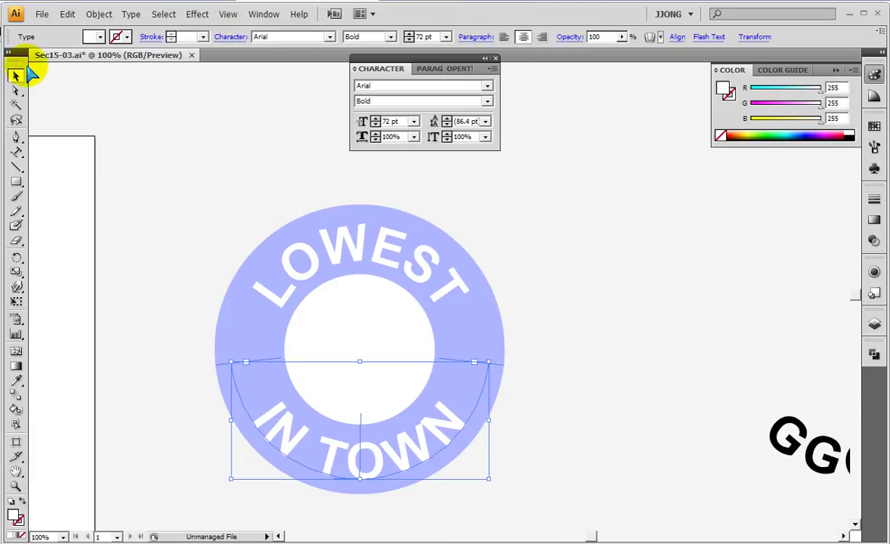
Lock the IN TOWN text with Object > Lock > Selection
left_click(531, 258)
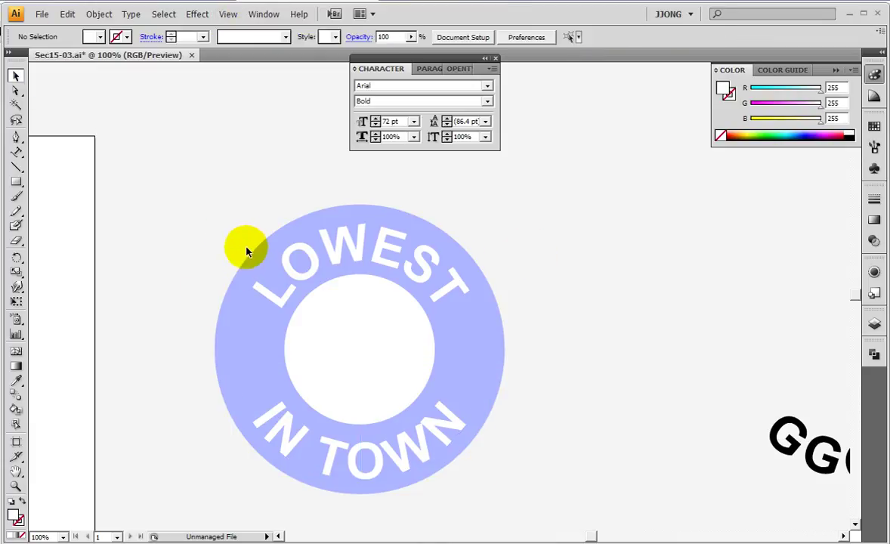
left_click(360, 461)
left_click(98, 13)
mouse_move(103, 83)
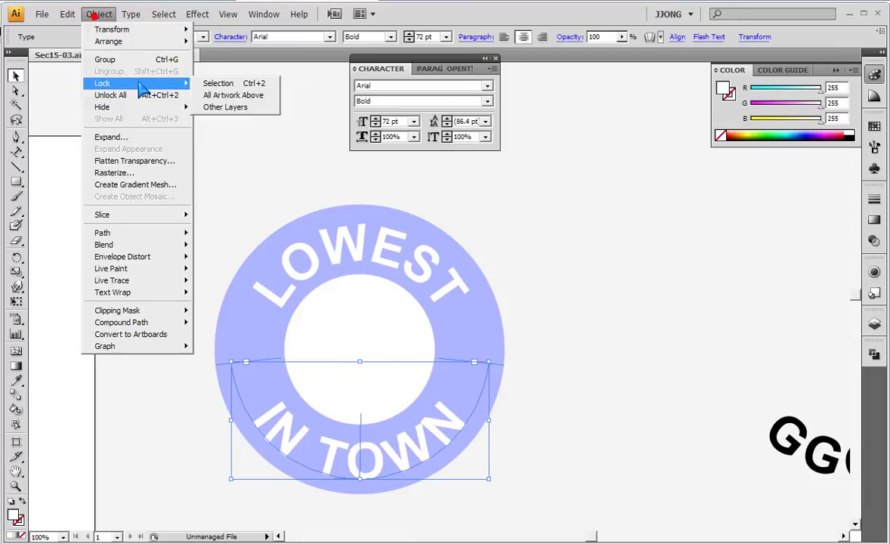
left_click(230, 83)
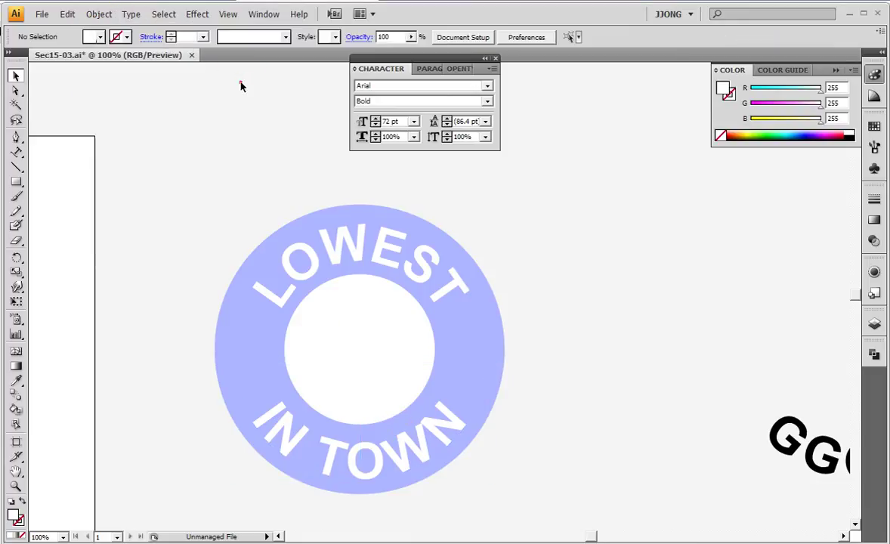
Draw a 332 × 106 px white rectangle across the ring's centre, using Outline view
left_click(281, 221)
left_click_drag(312, 329, 429, 461)
left_click_drag(620, 345, 671, 279)
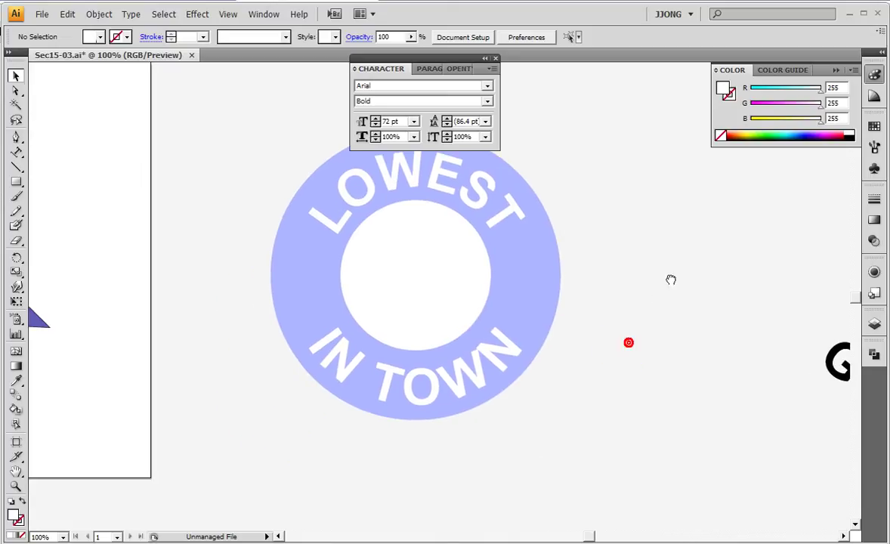
left_click(15, 181)
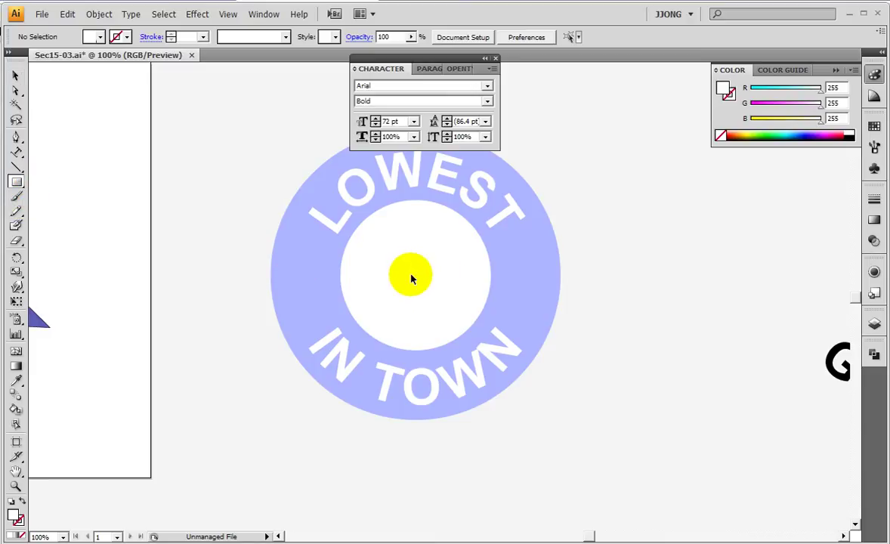
key("ctrl+y")
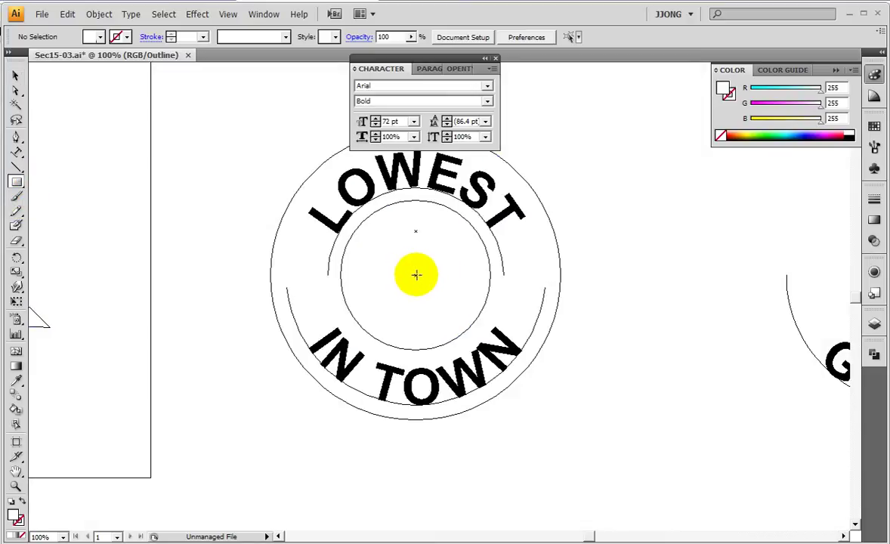
left_click_drag(415, 274, 533, 311)
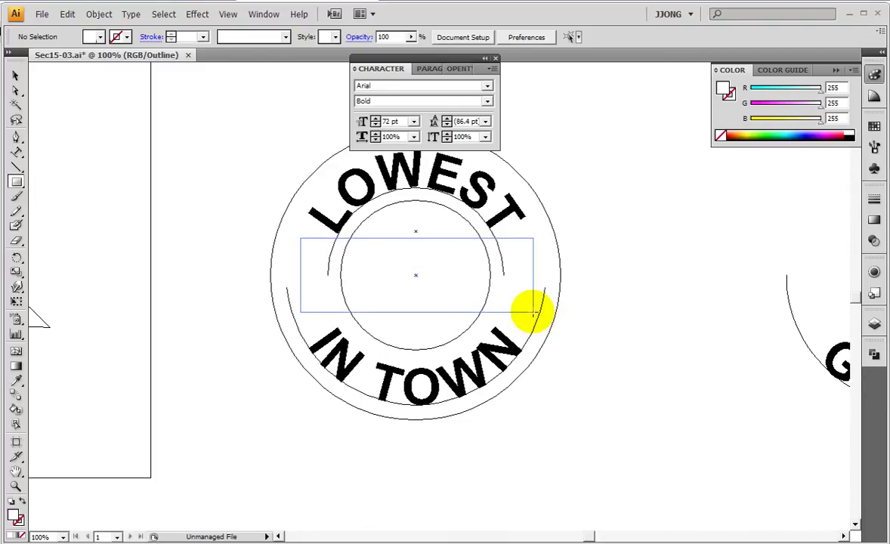
key("ctrl+y")
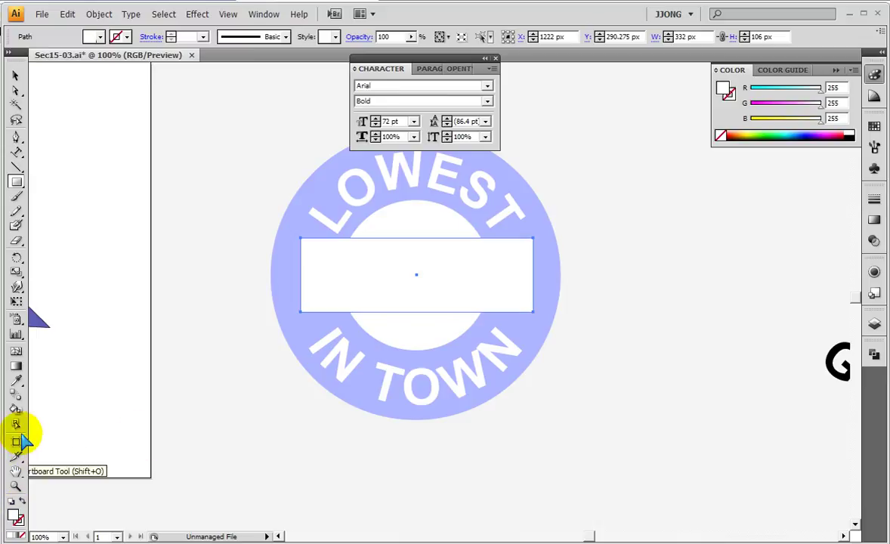
Fill the rectangle medium blue (R104 G121 B224) with a dark navy 1D2866 outline
left_click(24, 377)
left_click(482, 315)
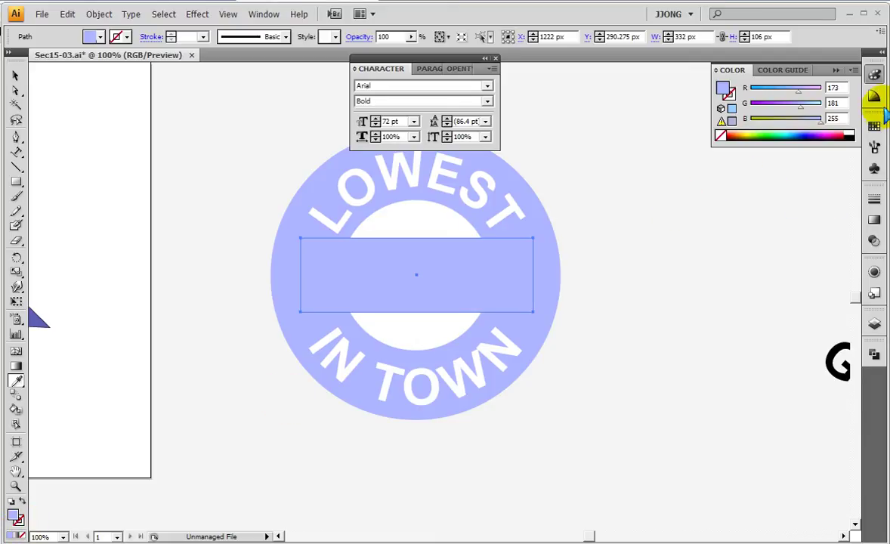
double_click(13, 515)
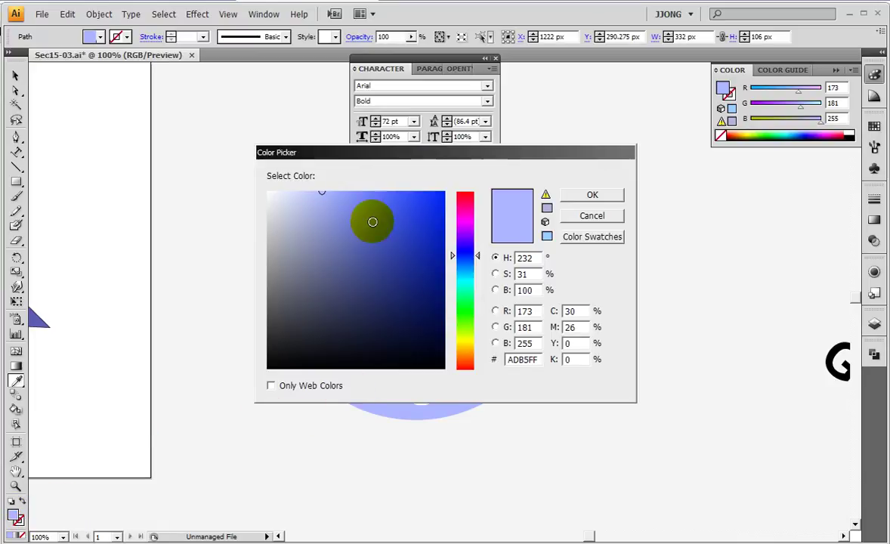
left_click_drag(336, 198, 364, 212)
left_click(576, 197)
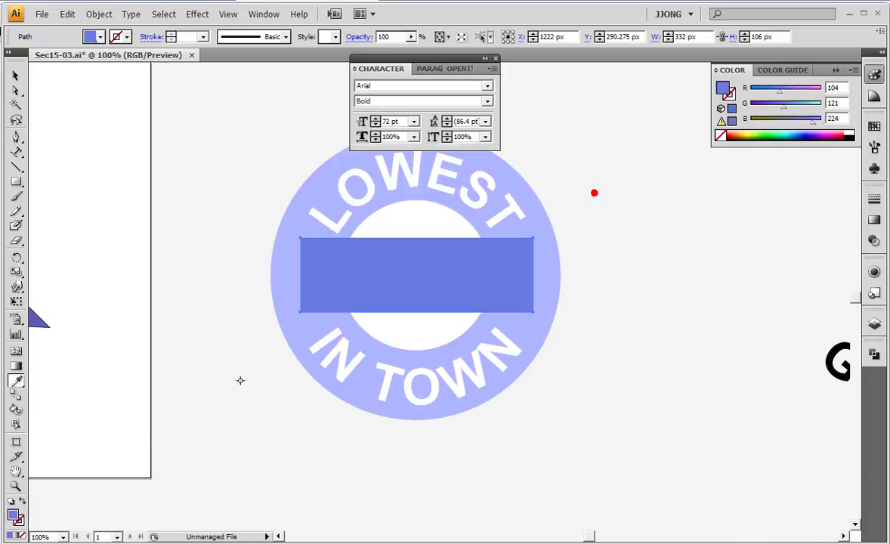
double_click(15, 516)
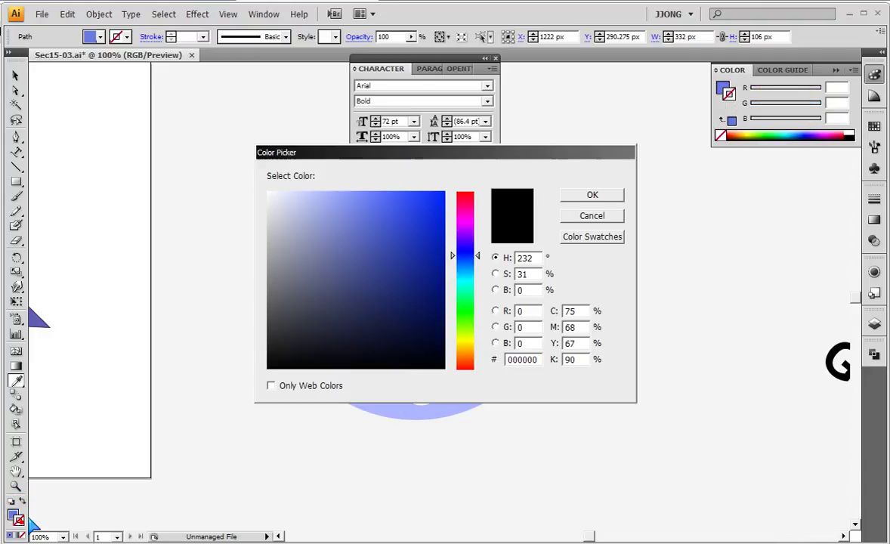
left_click(389, 293)
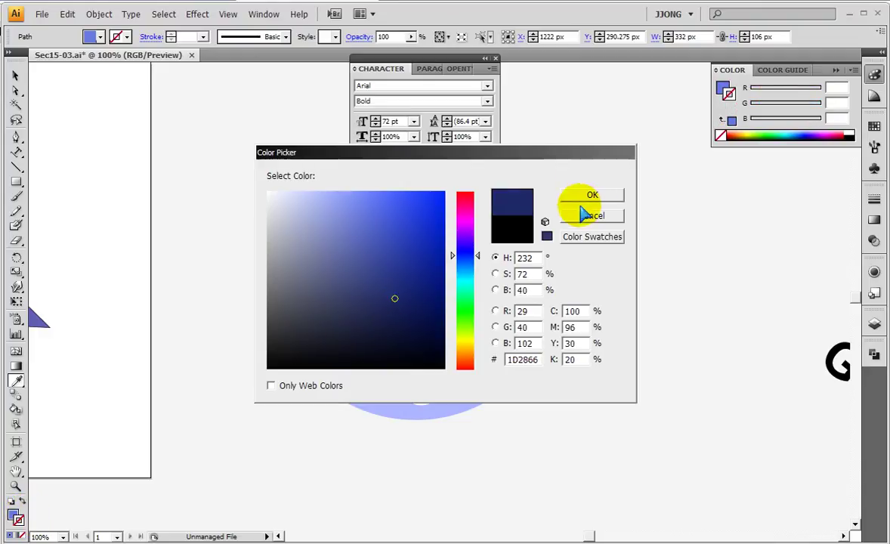
left_click(581, 197)
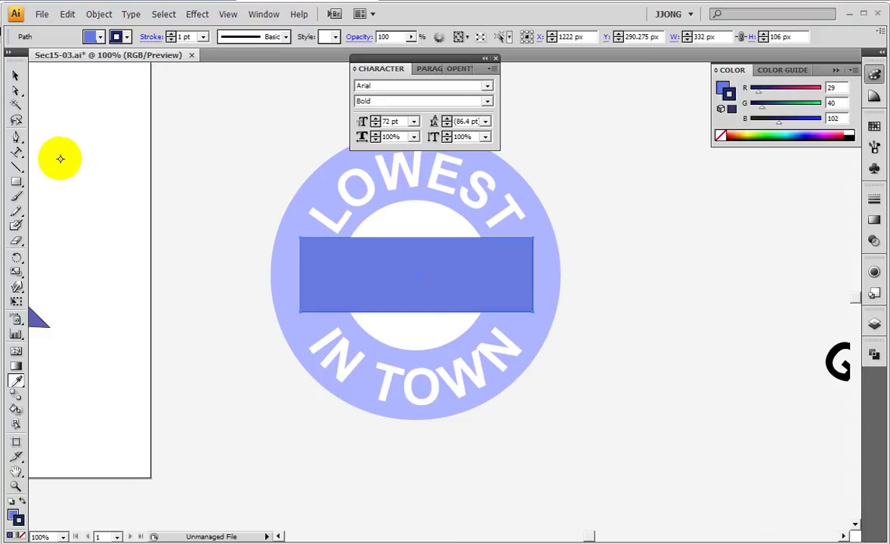
Try selecting the rectangle's anchor points with Direct Selection, then cancel
left_click(16, 91)
left_click(53, 141)
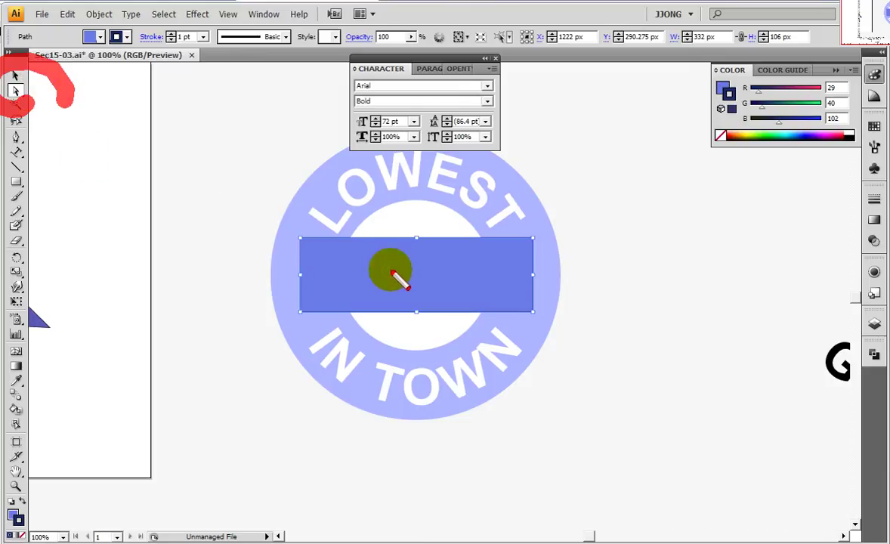
mouse_move(363, 224)
left_mouse_down()
mouse_move(432, 219)
mouse_move(361, 221)
left_mouse_up()
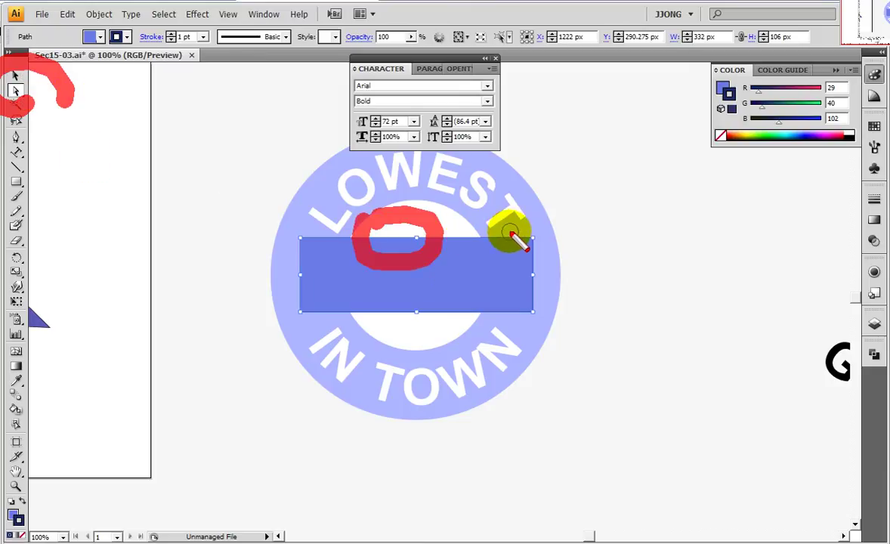
left_click_drag(513, 230, 545, 249)
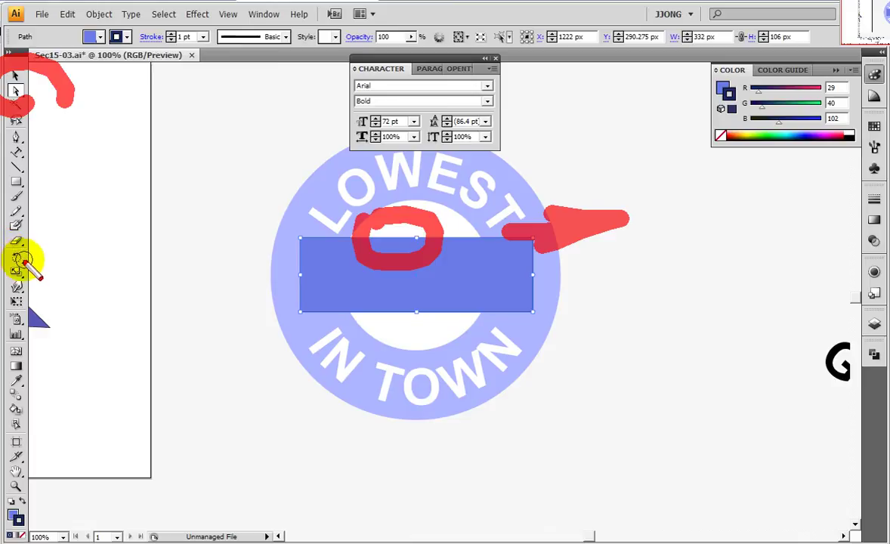
key("Escape")
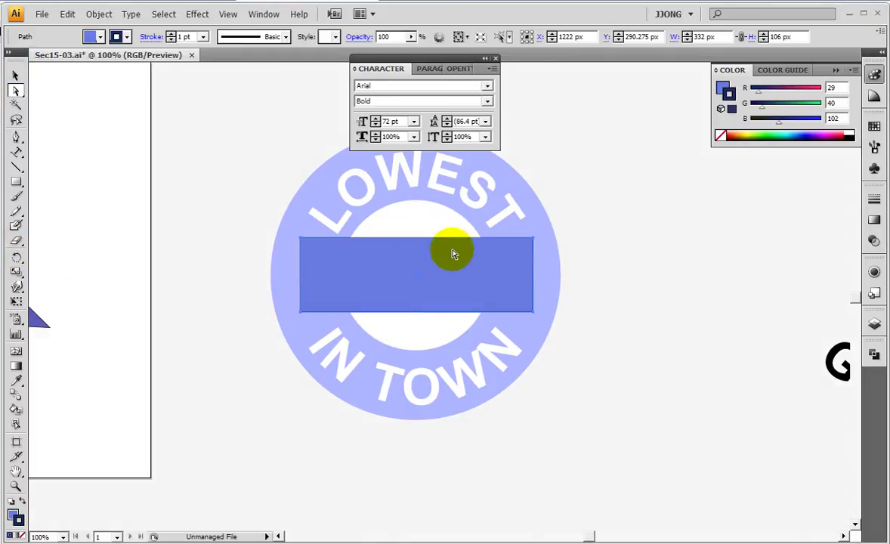
Slide the rectangle's top edge right into a slanted parallelogram about 356 px wide
left_click(439, 255)
left_click_drag(430, 254, 423, 272)
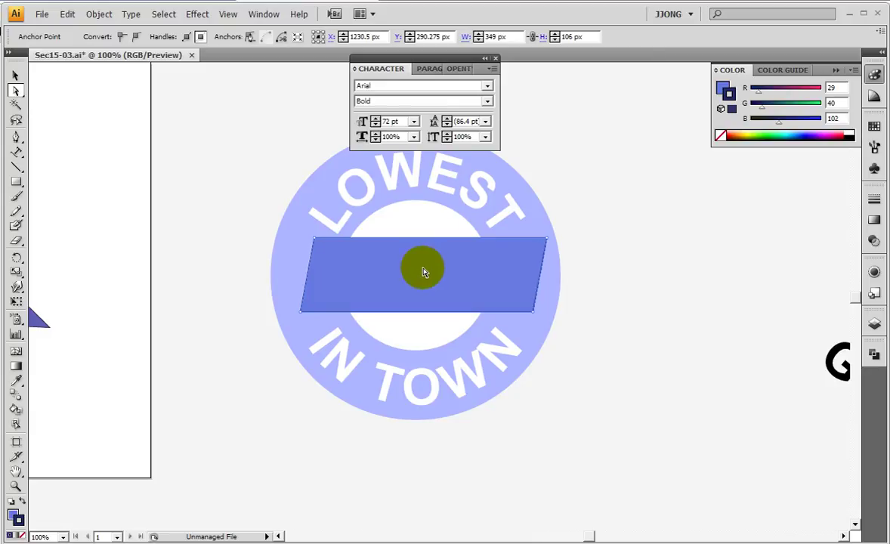
mouse_move(493, 226)
left_mouse_down()
mouse_move(560, 236)
mouse_move(566, 221)
left_mouse_up()
left_click(437, 324)
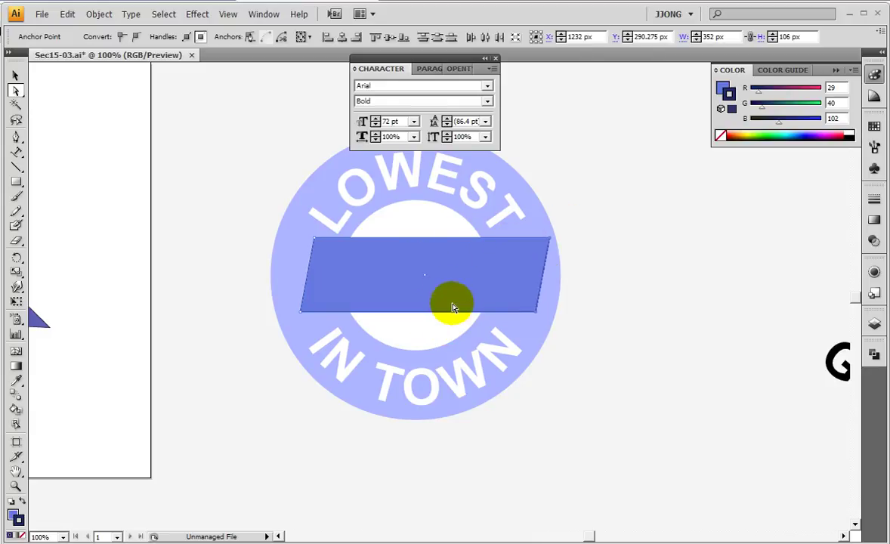
left_click_drag(463, 285, 460, 292)
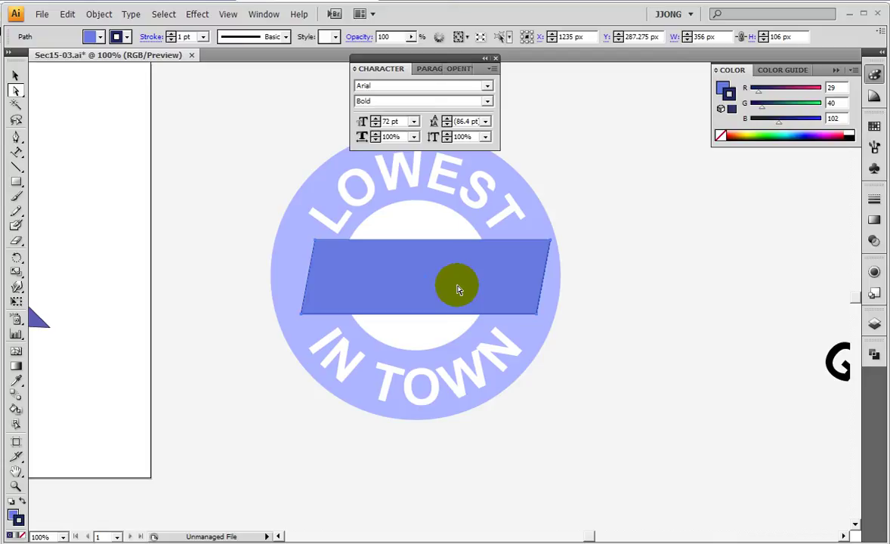
left_click(380, 304)
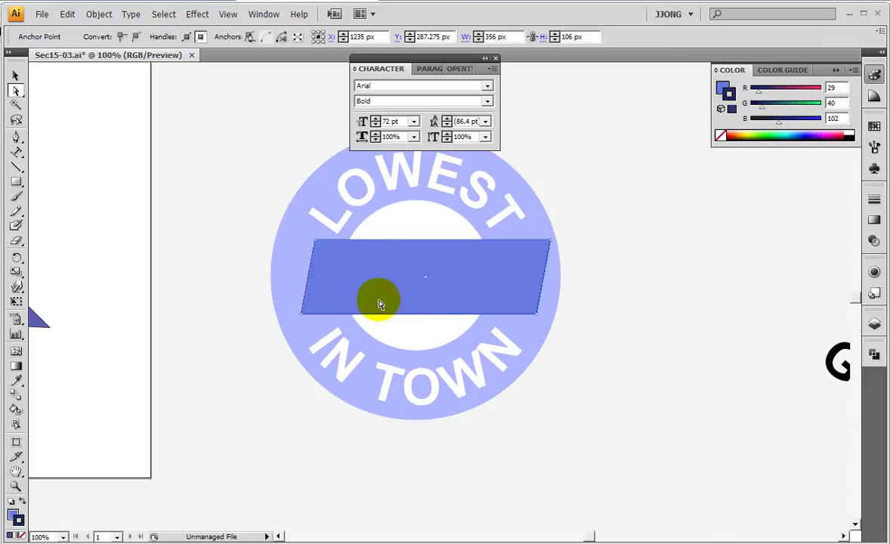
left_click(230, 290)
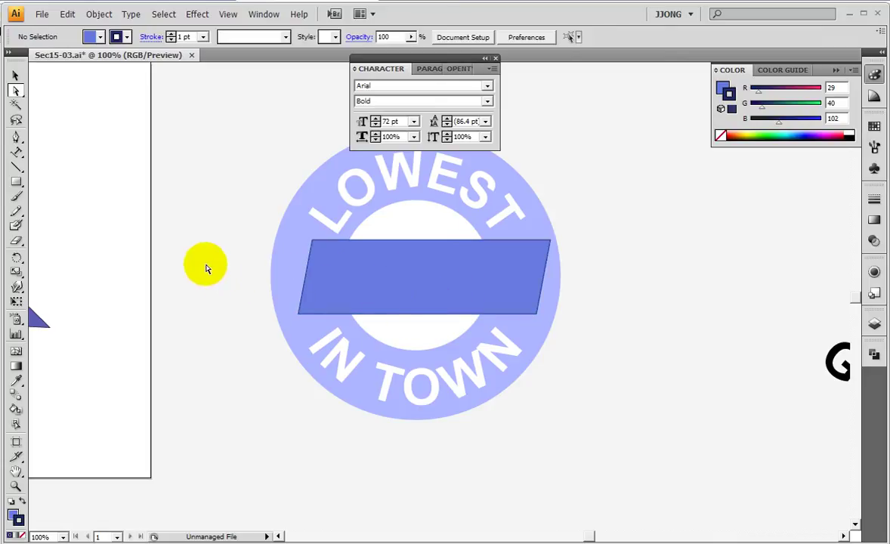
Duplicate the slanted blue banner to the left of the badge, overlapping the artboard edge
left_click_drag(453, 289, 229, 330)
left_click_drag(454, 449, 658, 449)
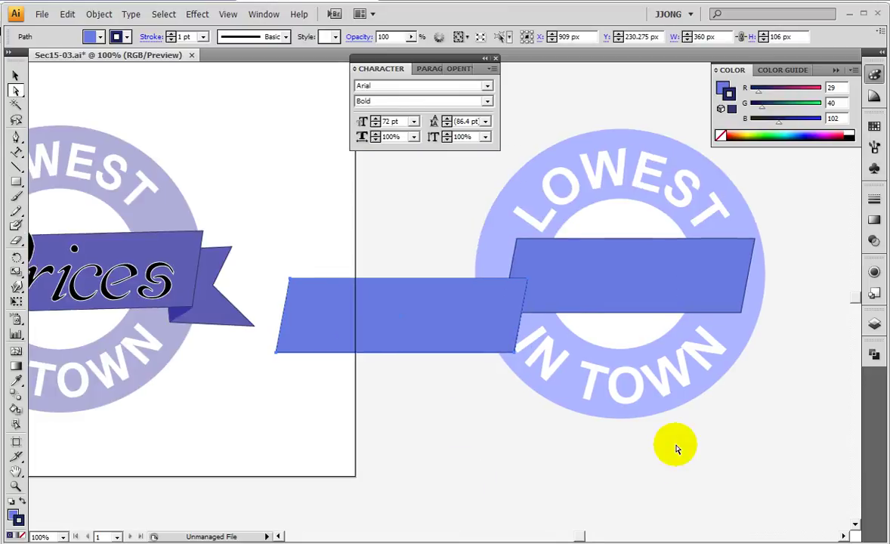
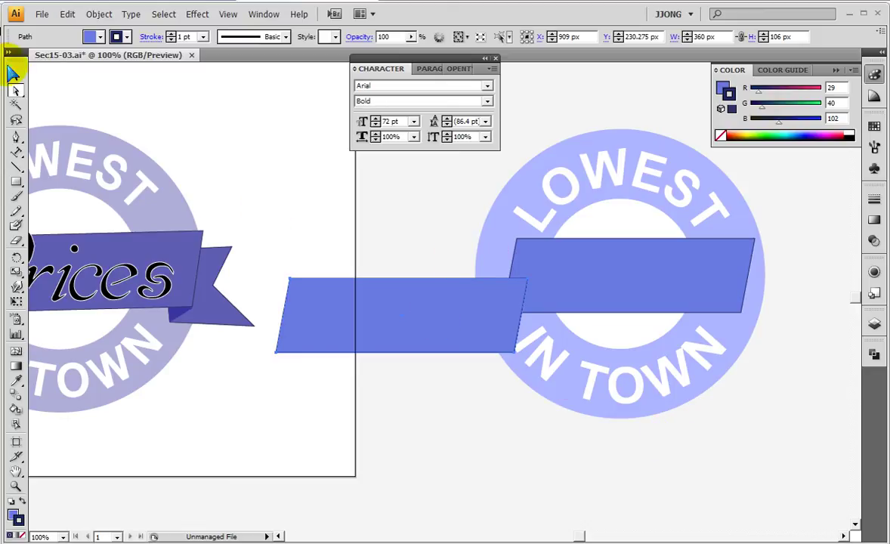
Narrow the spare blue parallelogram to 200 px by nudging its left anchors, slanting that edge
left_click_drag(34, 102, 45, 117)
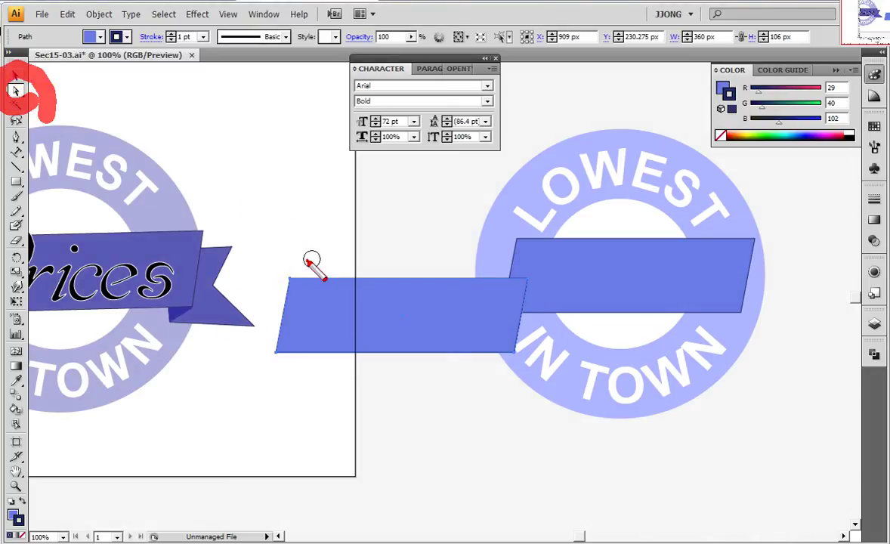
left_click_drag(312, 258, 253, 327)
key("e")
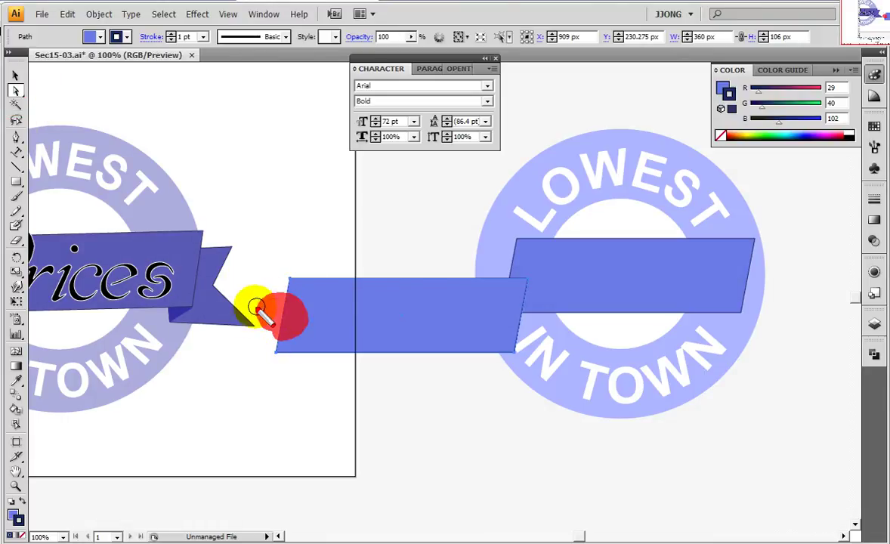
key("Escape")
left_click(274, 304)
left_click_drag(369, 324, 386, 332)
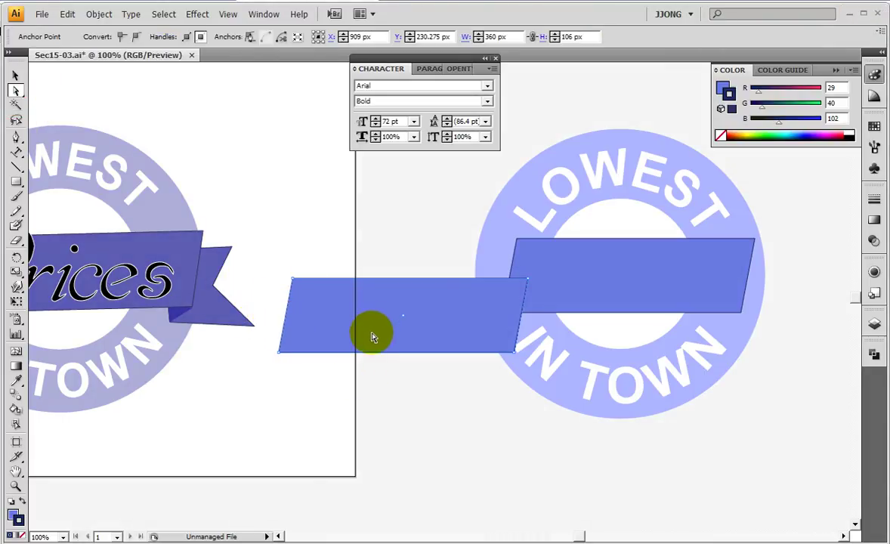
key("Right")
key("Right")
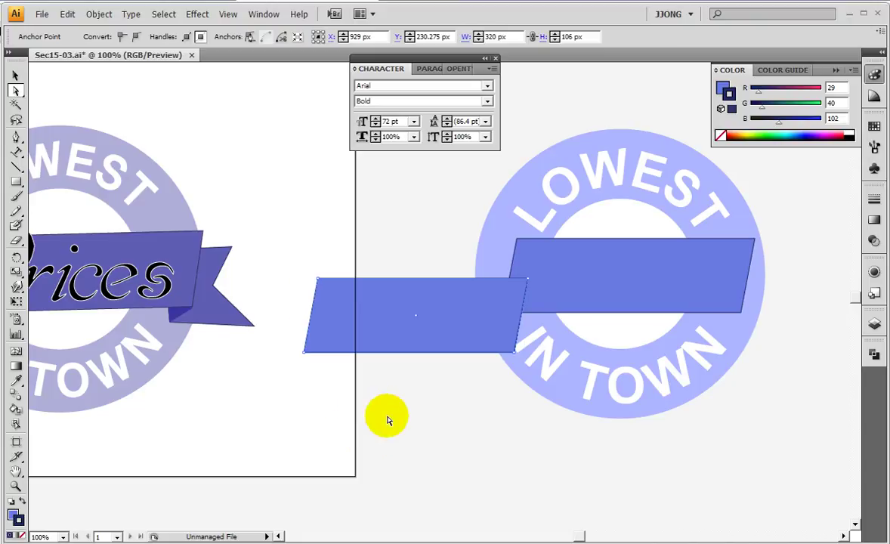
key("Right")
key("Right")
key("Right")
key("Right")
key("Right")
key("Right")
key("Right")
key("Right")
key("Right")
key("Right")
key("Right")
key("Right")
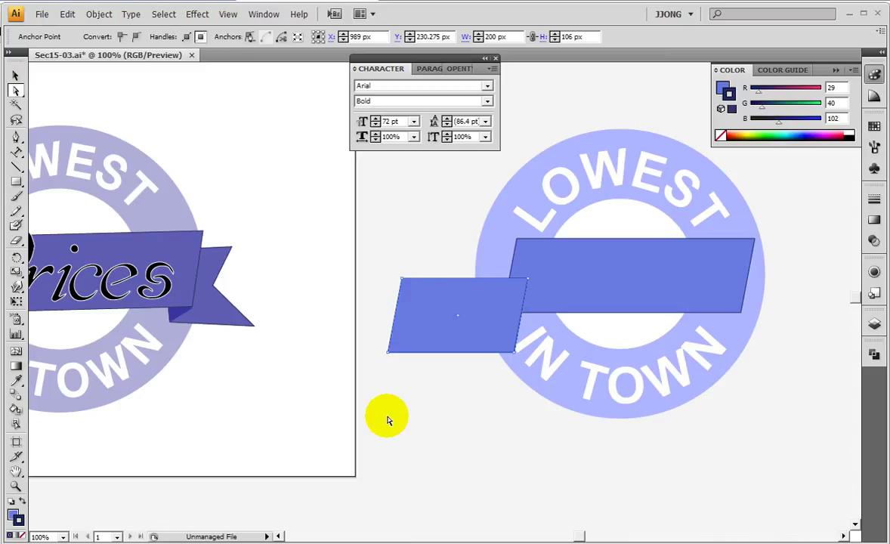
key("Down")
key("Down")
key("Down")
key("Down")
key("Down")
key("Down")
key("Down")
key("Down")
key("Down")
key("Down")
key("Down")
key("Down")
key("Down")
key("Down")
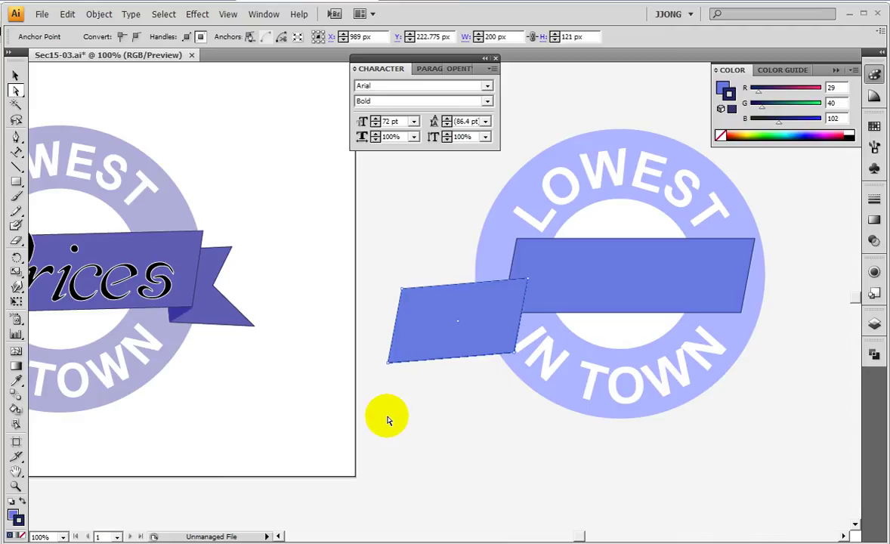
Move the small parallelogram up so it overlaps the banner's left end
left_click_drag(433, 351, 443, 318)
left_click(444, 317)
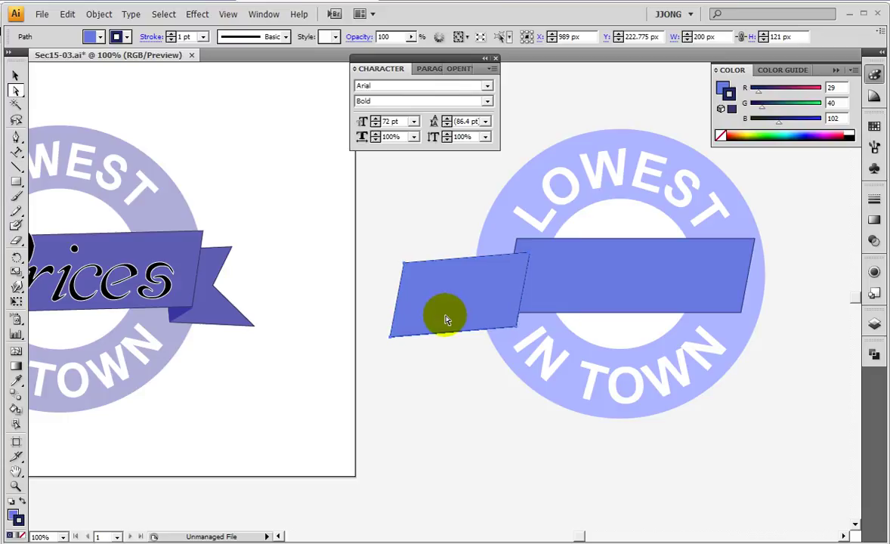
left_click_drag(391, 312, 394, 312)
left_click(397, 303)
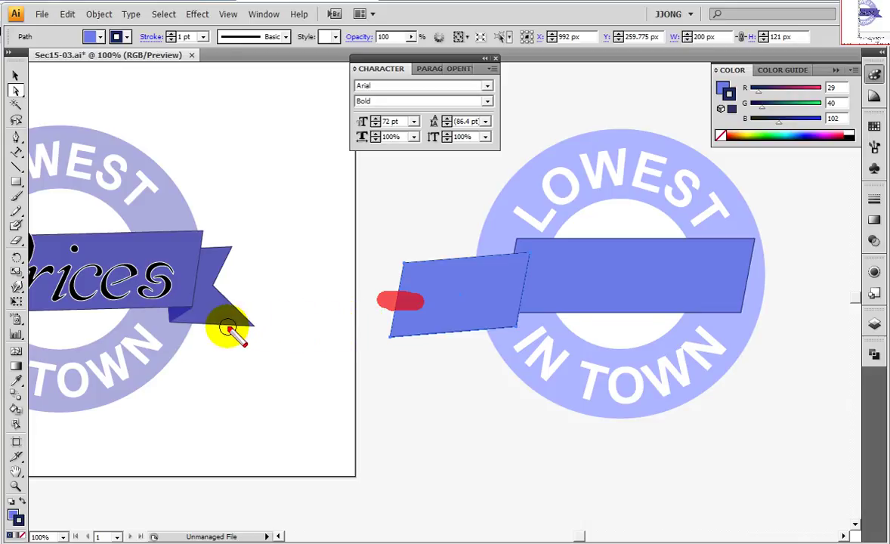
Add an anchor point midway on the left edge and push it right to form a notch
left_click(16, 137)
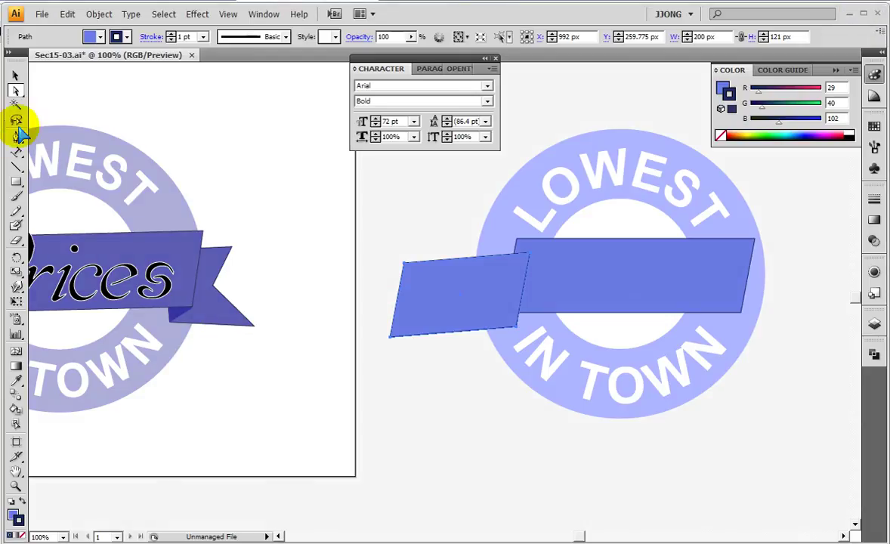
left_click_drag(21, 143, 90, 167)
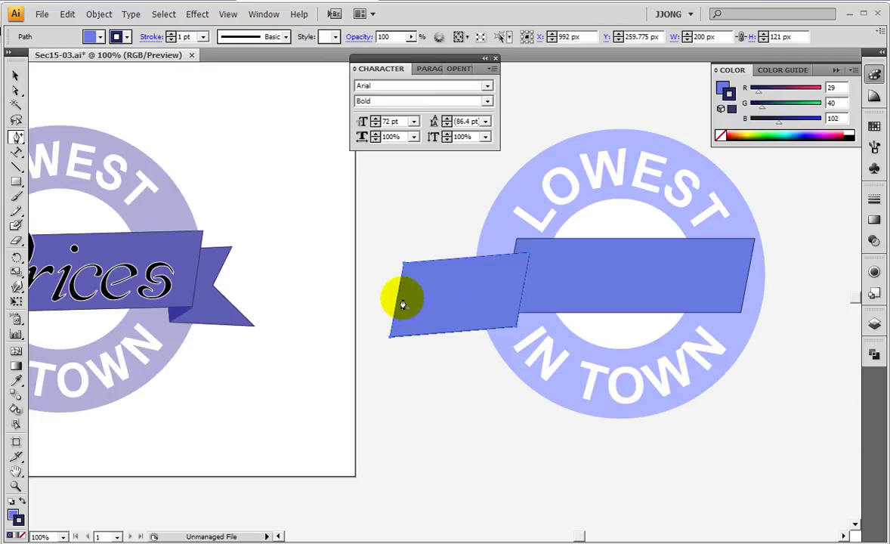
left_click(396, 299)
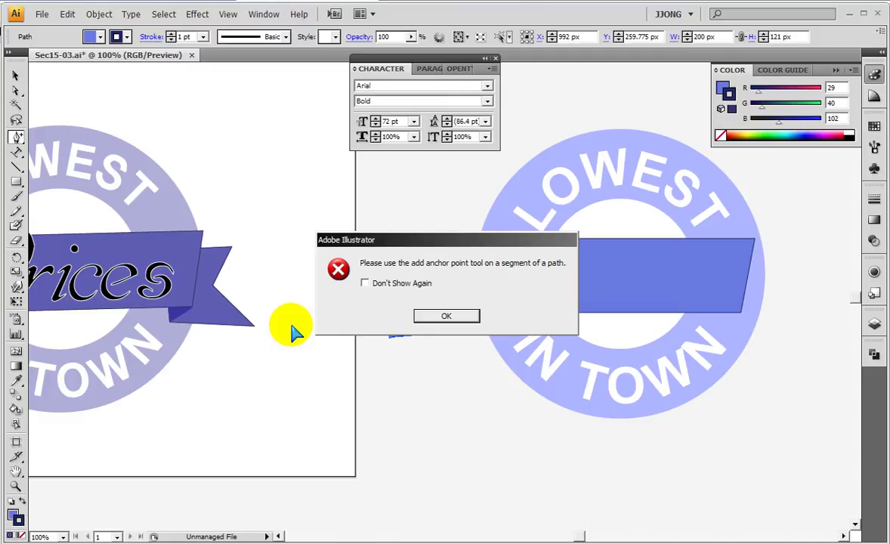
left_click(447, 315)
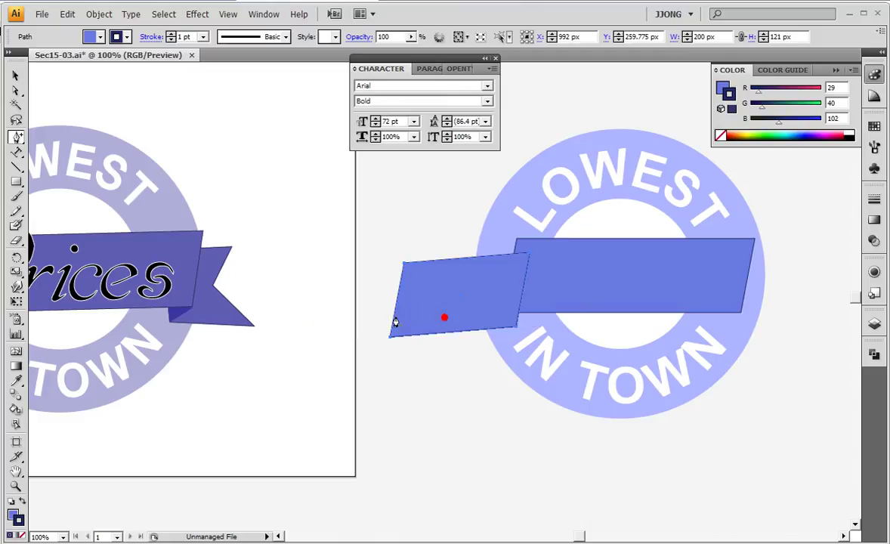
left_click(396, 303)
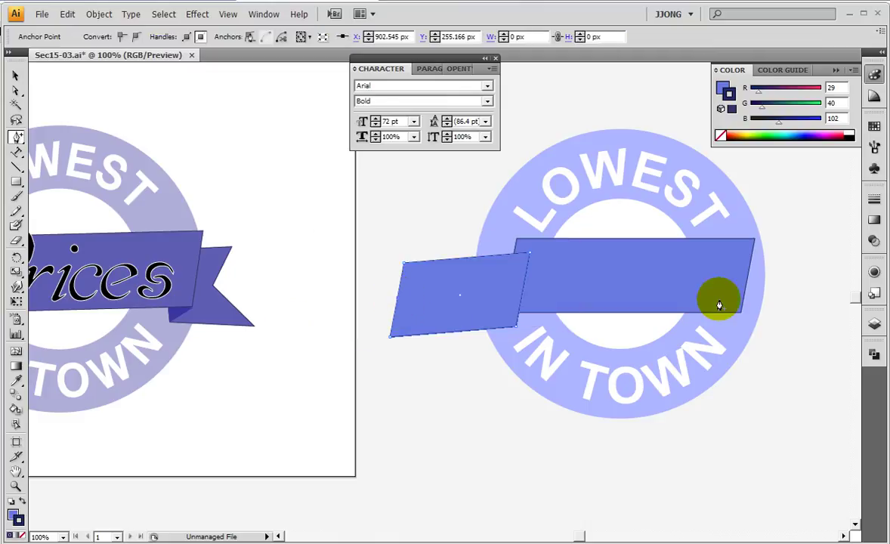
key("shift+Right")
key("shift+Right")
key("shift+Right")
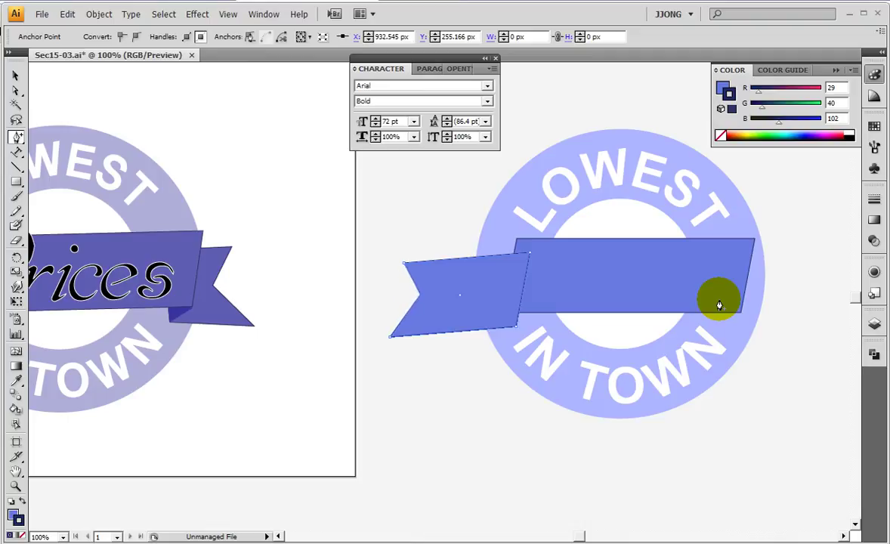
key("Right")
key("Right")
key("Right")
key("Down")
key("Down")
key("Down")
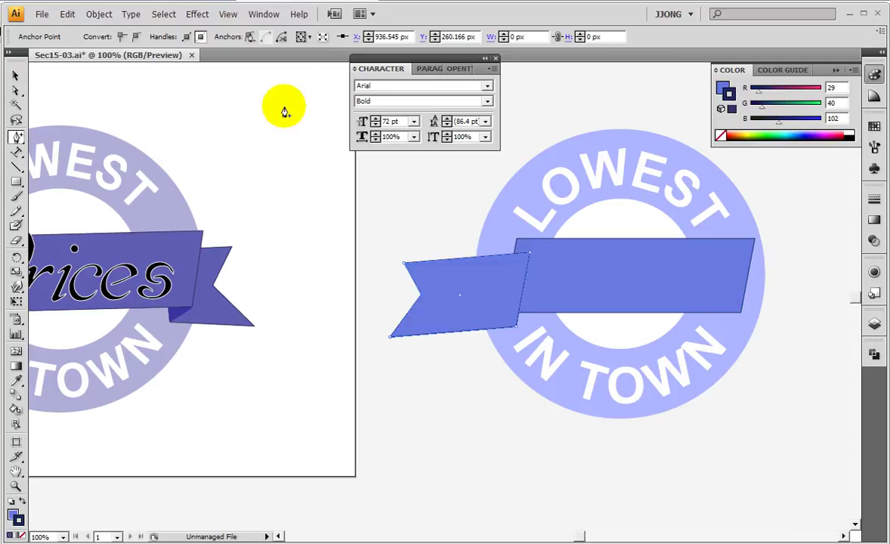
Shift the tail's left points right and deepen the notch, making the piece 142×121 px
left_click(15, 91)
left_click_drag(379, 226, 431, 364)
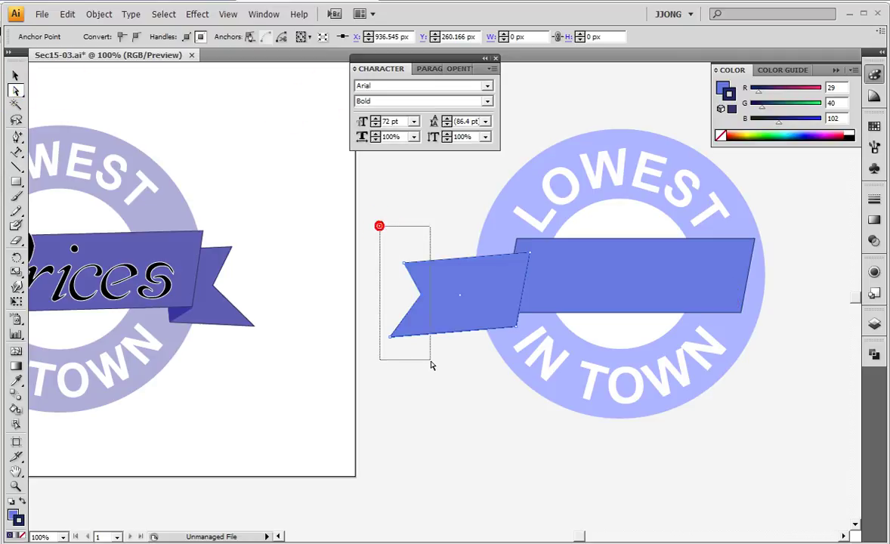
key("shift+Right")
key("shift+Right")
key("shift+Right")
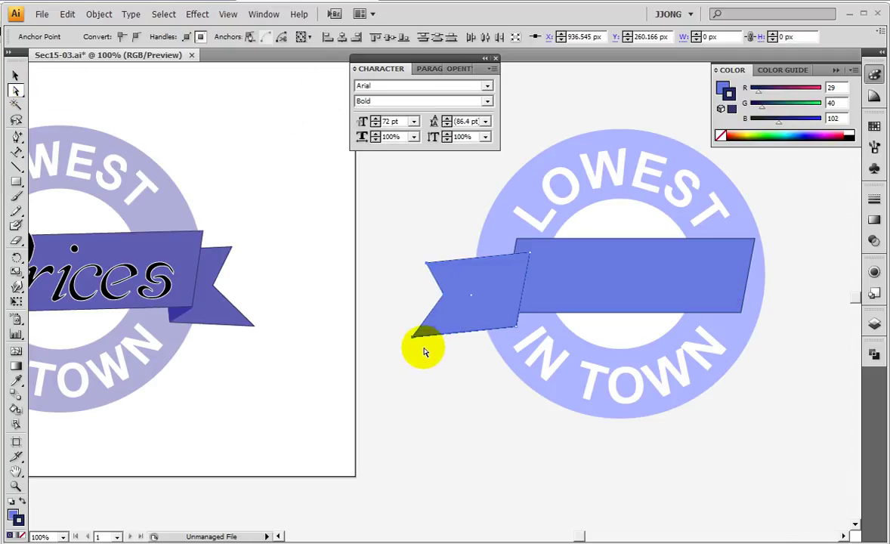
key("shift+Right")
key("shift+Right")
key("shift+Right")
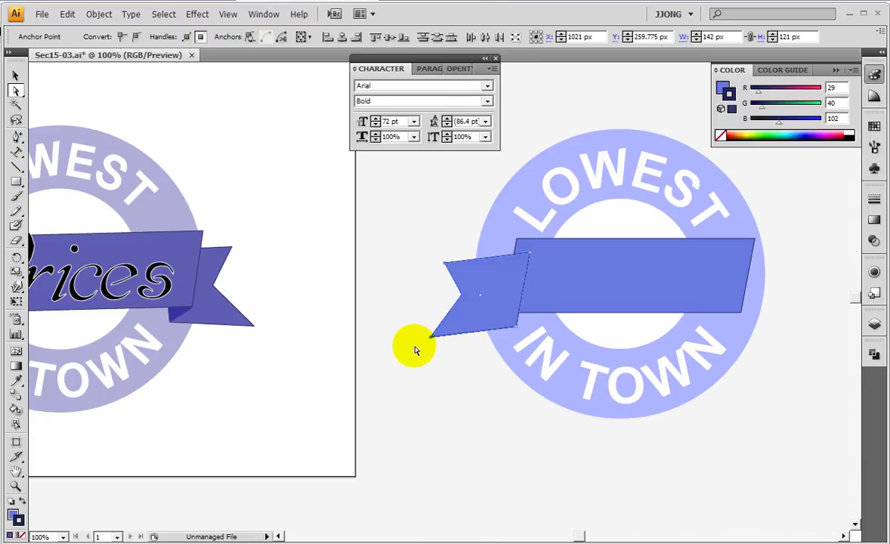
left_click_drag(466, 301, 465, 296)
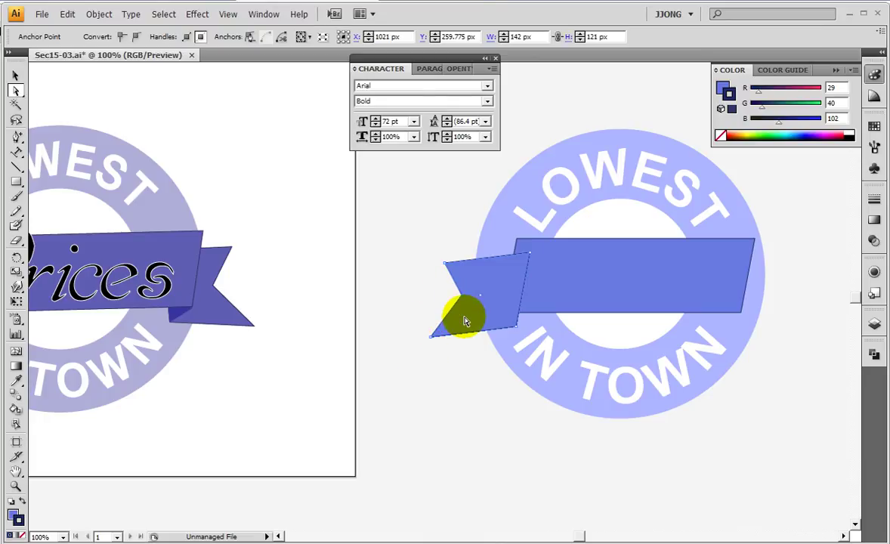
left_click(420, 364)
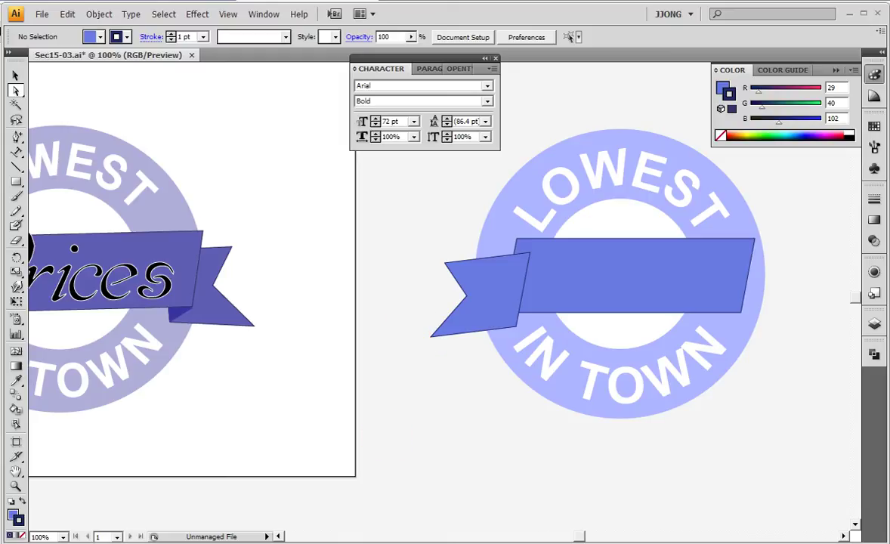
key("z")
left_click(468, 407)
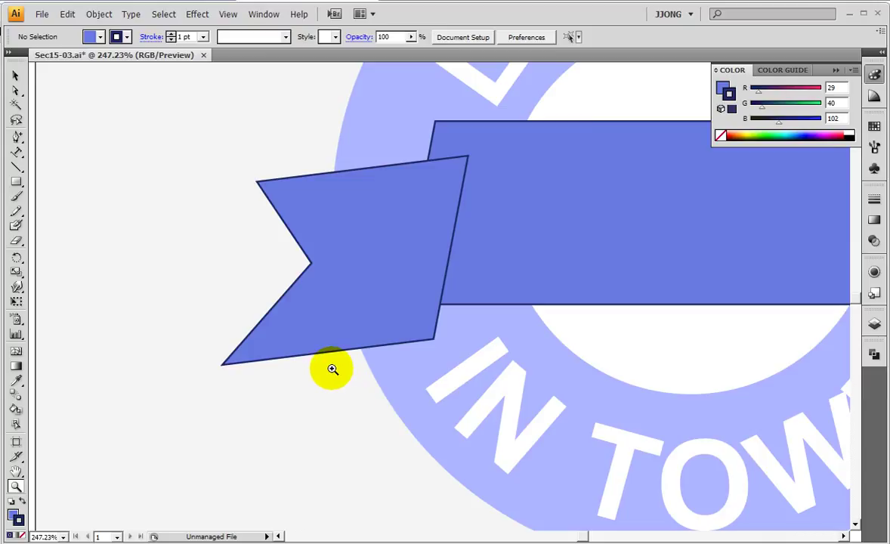
key("ctrl+1")
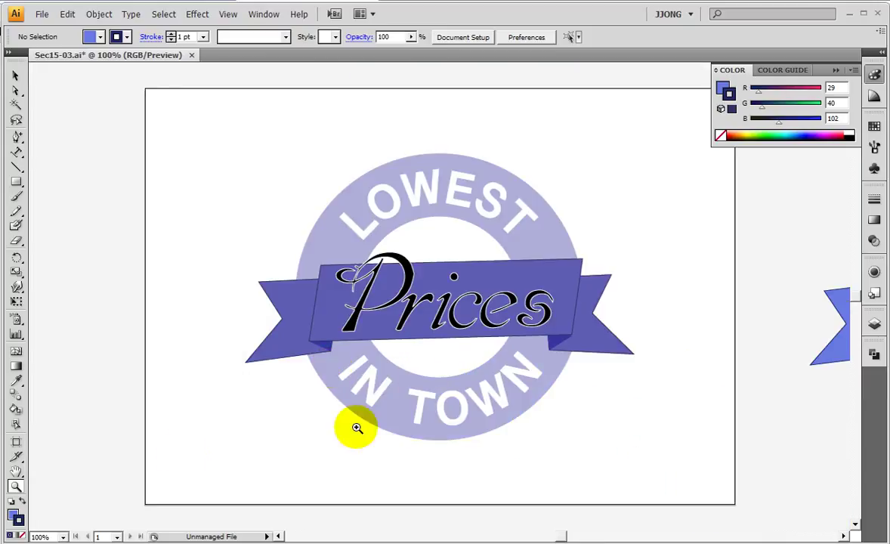
left_click(16, 472)
mouse_move(616, 365)
left_mouse_down()
mouse_move(381, 341)
mouse_move(155, 221)
left_mouse_up()
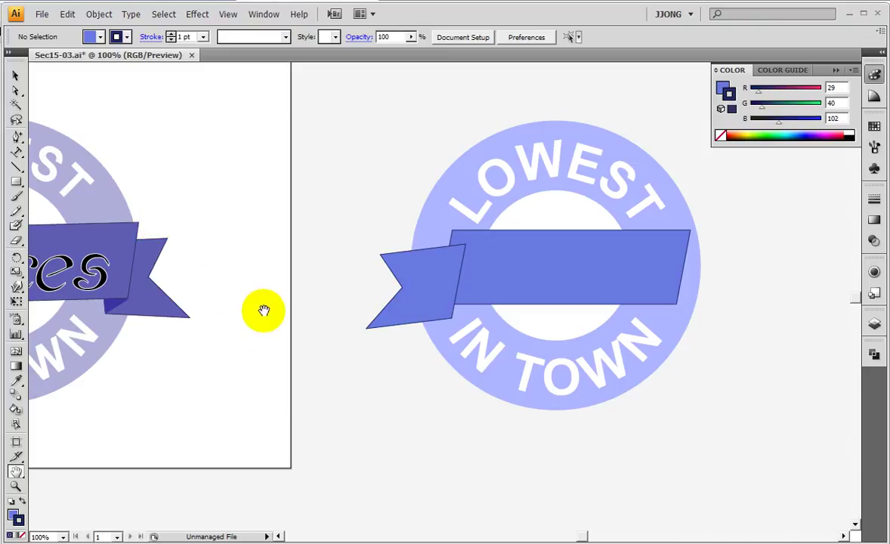
left_click(16, 76)
left_click(543, 263)
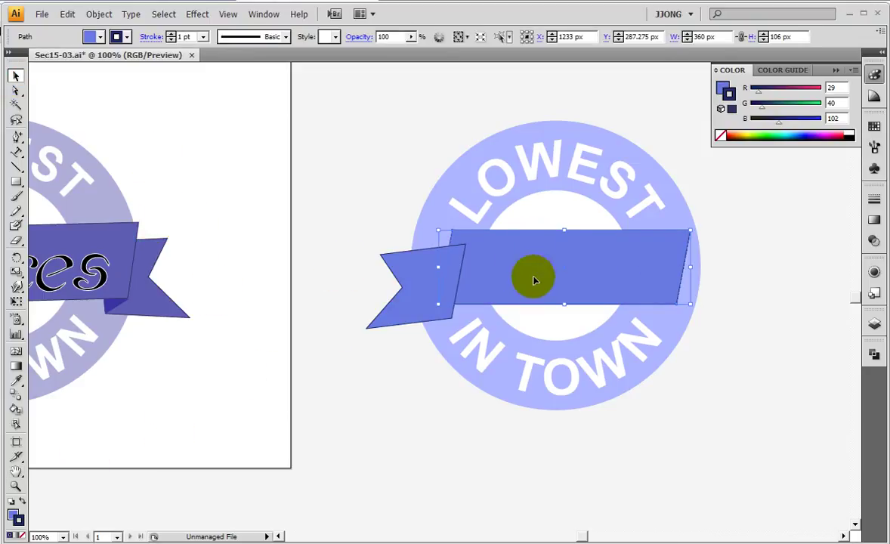
Bring the 360×106 px banner in front of the notched left tail
right_click(606, 273)
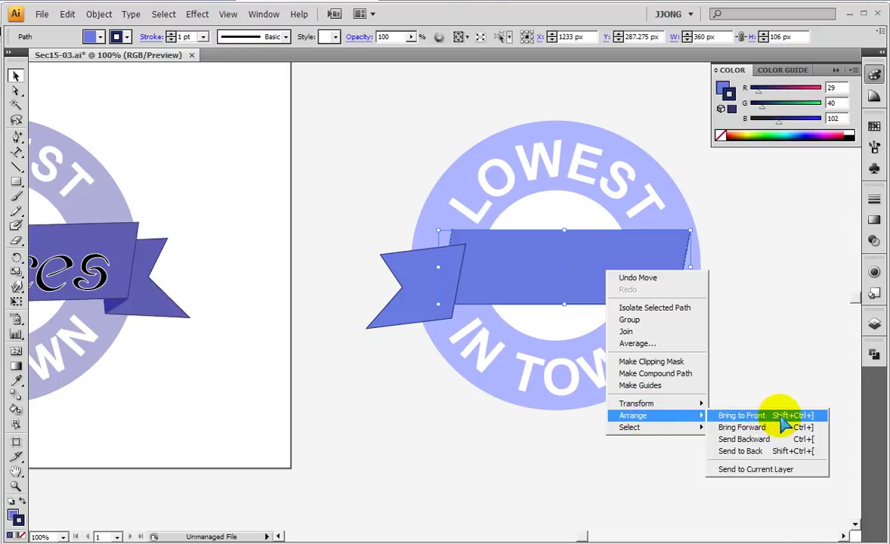
left_click(780, 417)
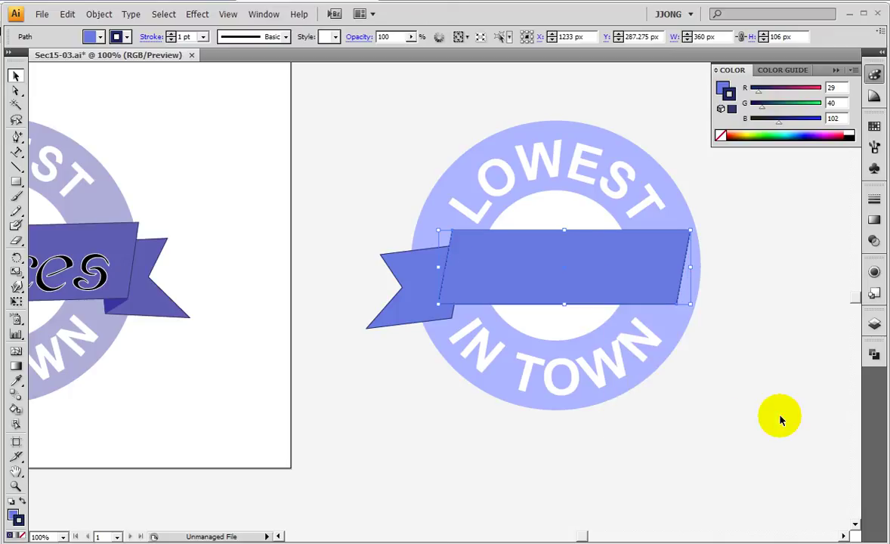
left_click(403, 375)
left_click(15, 472)
left_click_drag(219, 420, 373, 420)
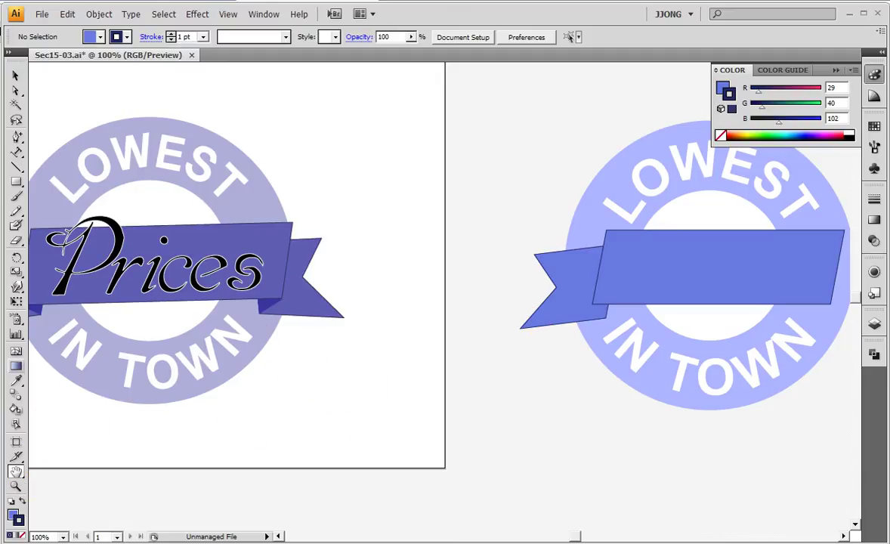
Zoom into the ribbon's folded corner and briefly mark the fold shadow area
left_click(16, 485)
mouse_move(45, 282)
left_mouse_down()
mouse_move(158, 281)
mouse_move(130, 350)
mouse_move(136, 344)
left_mouse_up()
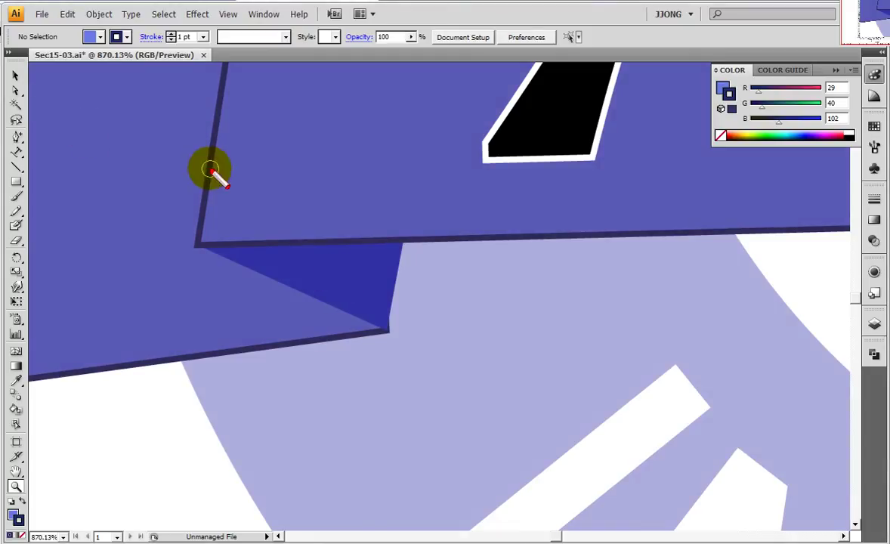
mouse_move(213, 246)
left_mouse_down()
mouse_move(342, 298)
mouse_move(176, 199)
left_mouse_up()
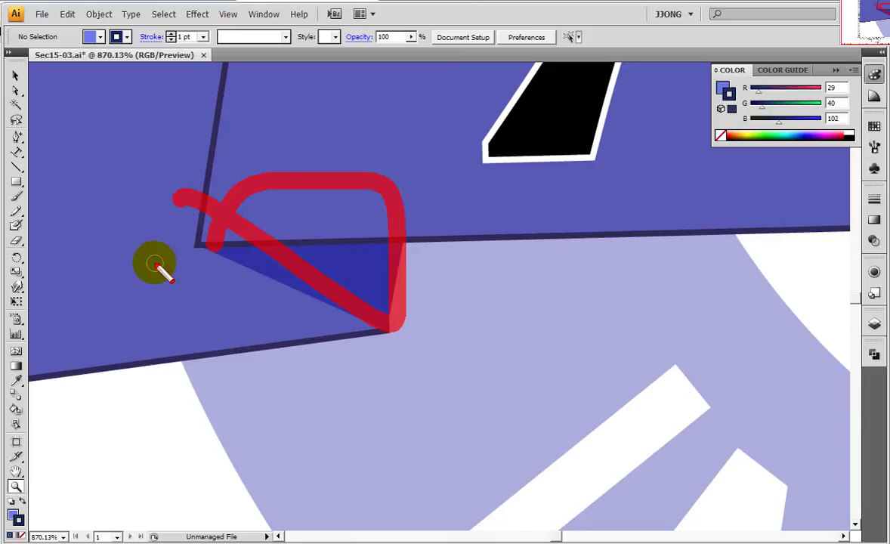
key("Escape")
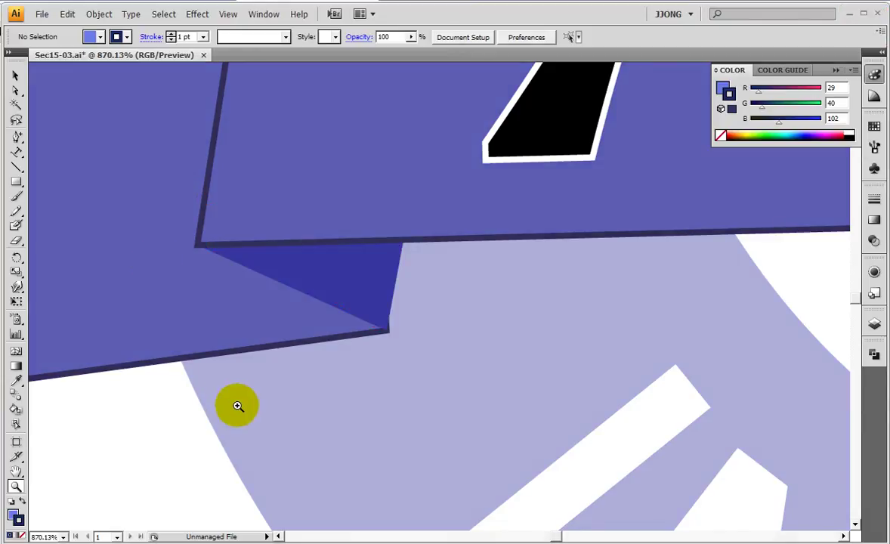
left_click(15, 487)
left_click(241, 417)
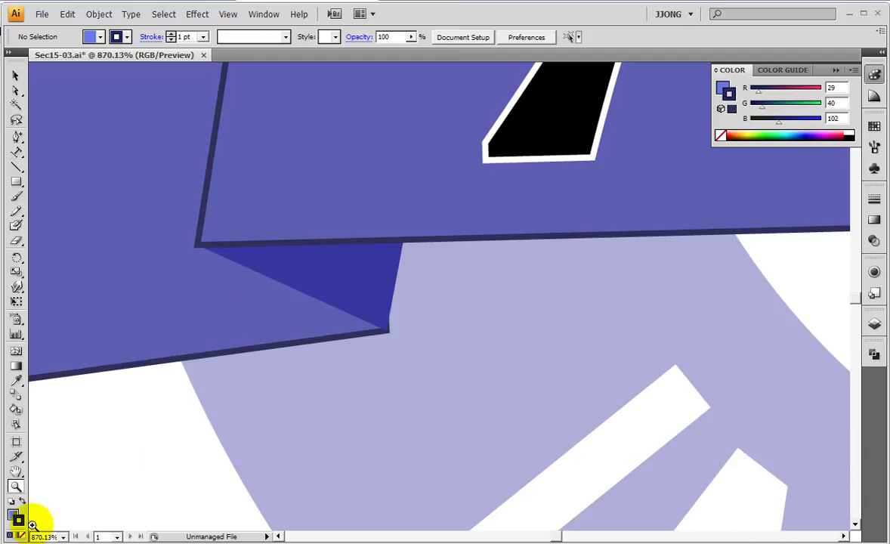
Pan across to bring the right-hand badge's ribbon fold into view
left_click(16, 472)
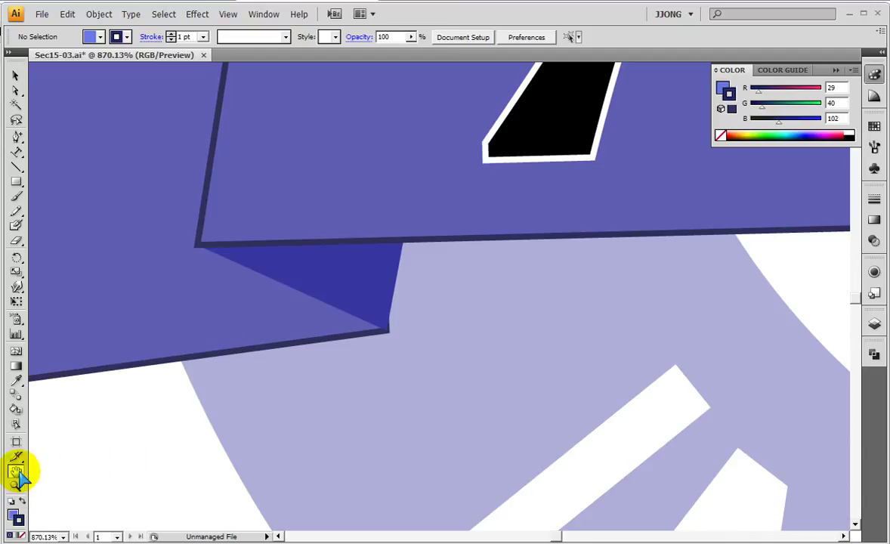
left_click_drag(512, 323, 423, 323)
mouse_move(632, 325)
left_mouse_down()
mouse_move(469, 297)
mouse_move(381, 258)
mouse_move(417, 268)
mouse_move(201, 266)
left_mouse_up()
left_click_drag(445, 272, 264, 272)
left_click_drag(661, 272, 548, 272)
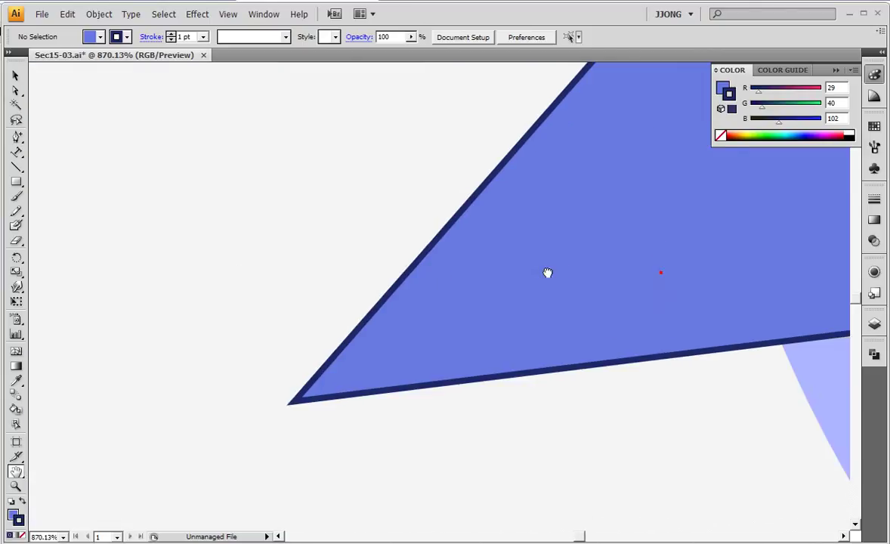
left_click_drag(681, 288, 350, 276)
mouse_move(583, 290)
left_mouse_down()
mouse_move(657, 367)
mouse_move(682, 368)
left_mouse_up()
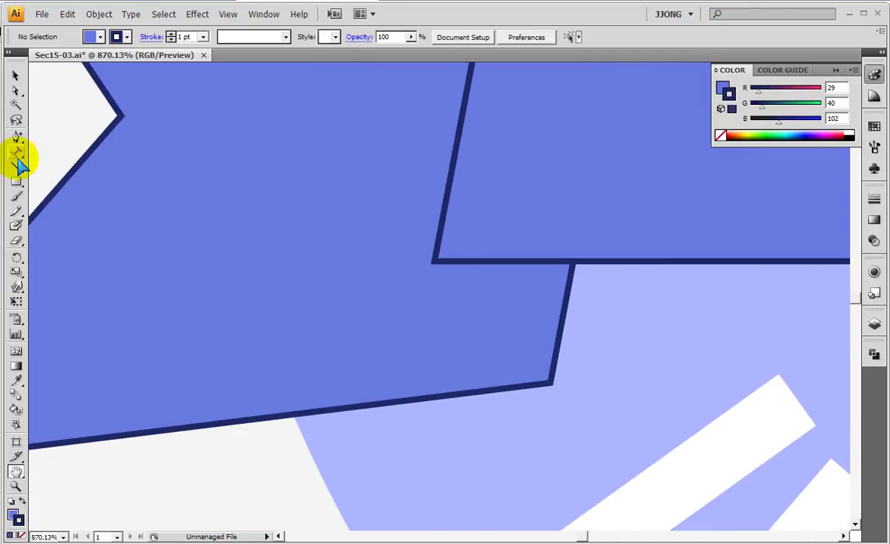
Start a Pen path from the banner's inner corner down to the tail's lower corner
left_click_drag(18, 139, 79, 138)
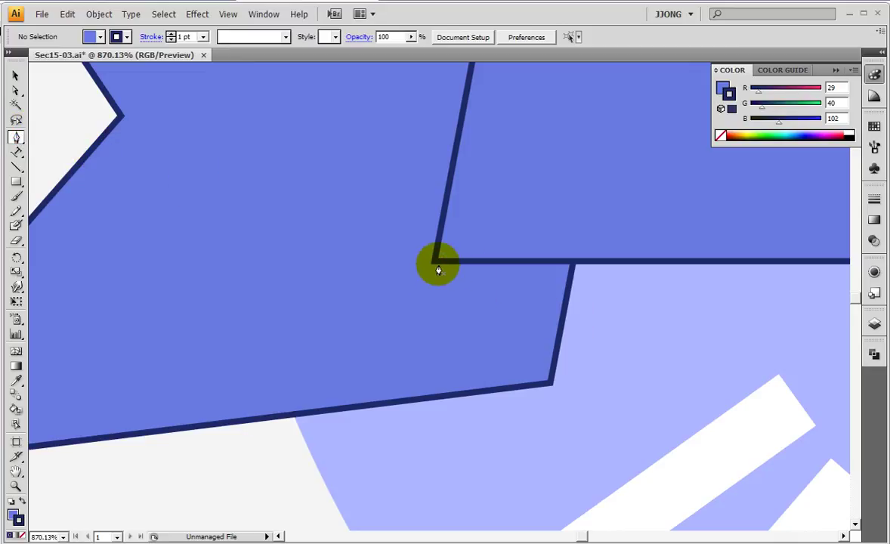
left_click(435, 261)
left_click(549, 385)
Close the four-point fold path and give it a dark navy fill with no stroke
left_click(588, 219)
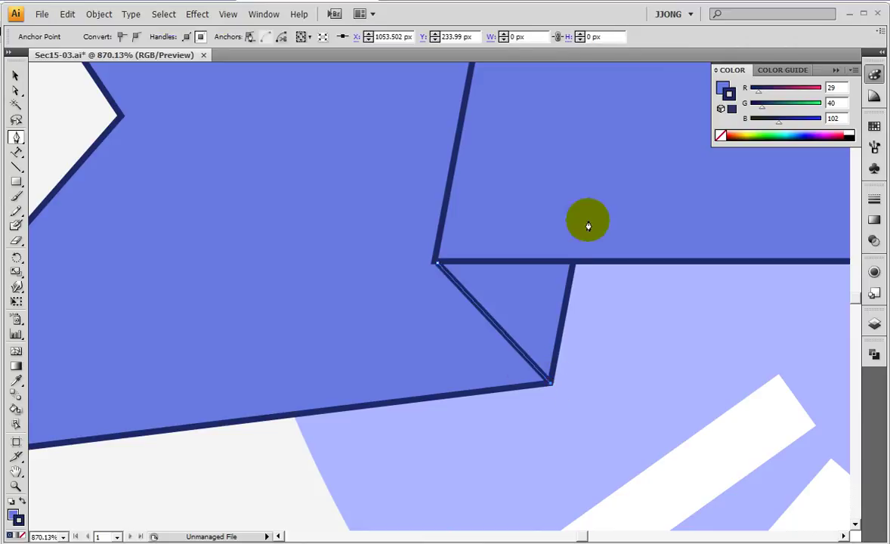
left_click(451, 194)
left_click(438, 265)
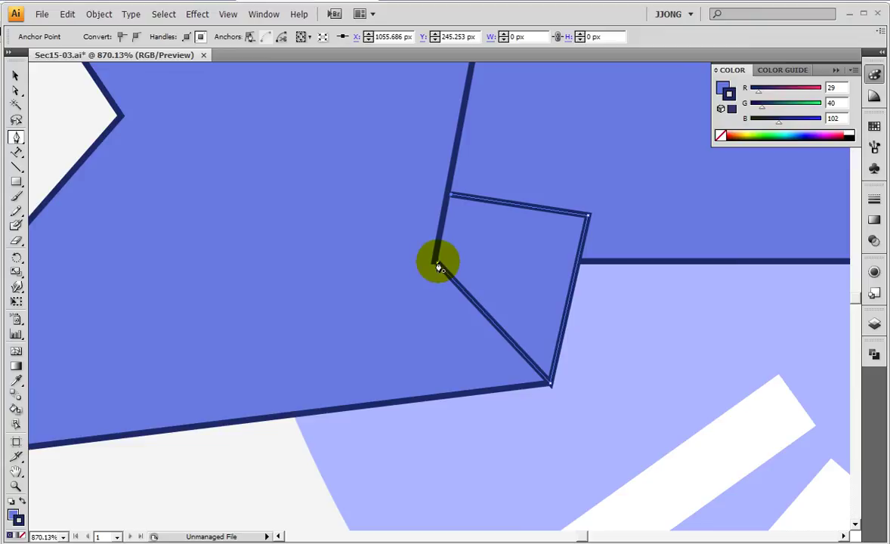
left_click(21, 502)
left_click(23, 534)
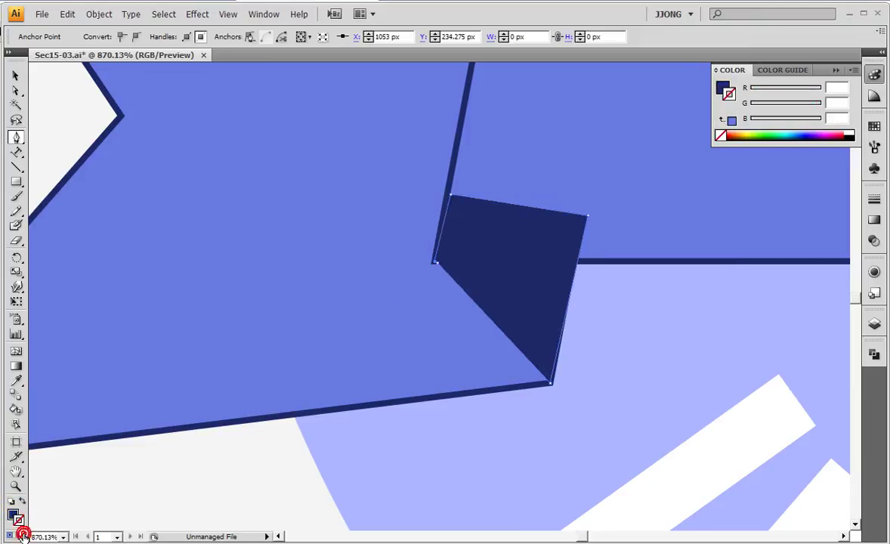
left_click(16, 485)
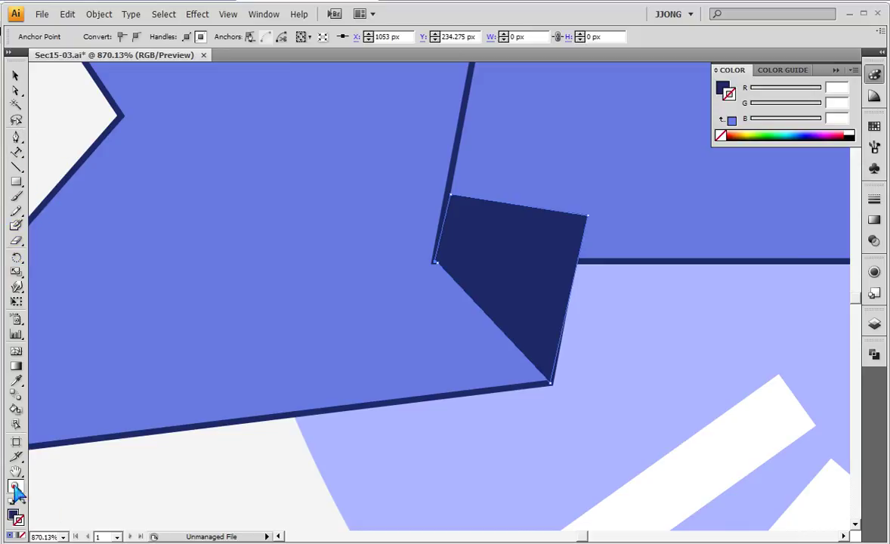
left_click(391, 221)
left_click(16, 91)
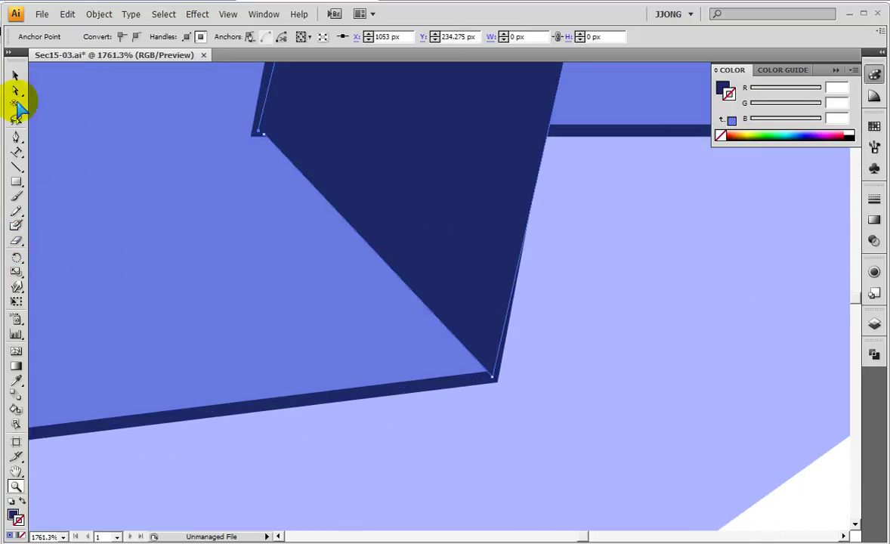
Change the fold shape's fill to a lighter navy, RGB 45/61/127
left_click(723, 87)
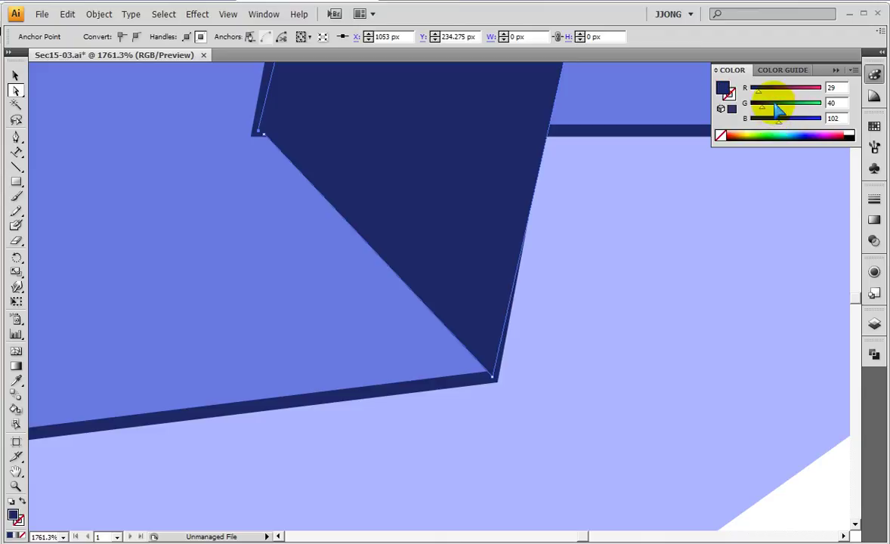
double_click(13, 514)
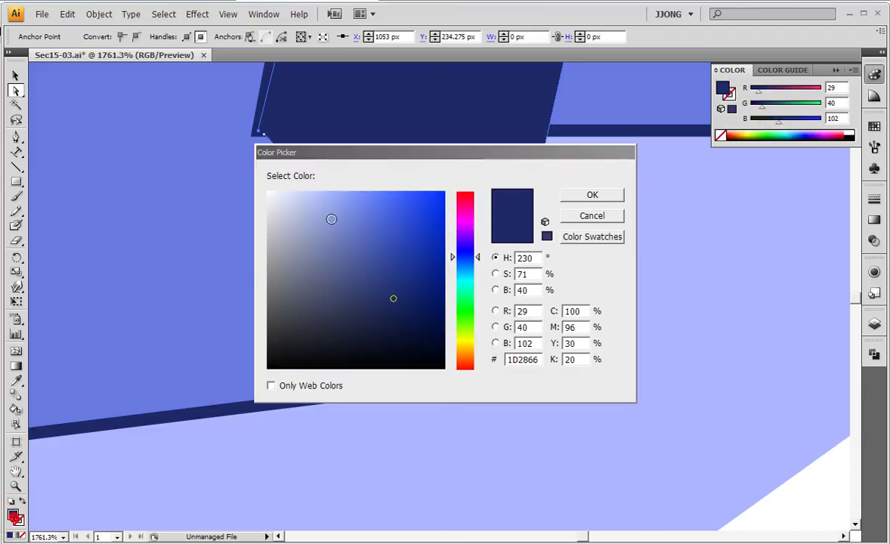
left_click_drag(365, 278, 383, 281)
left_click(592, 194)
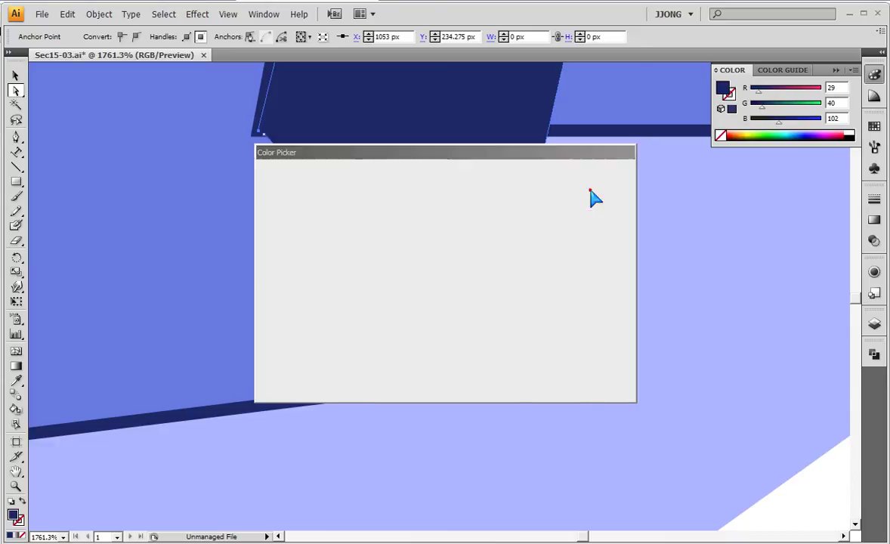
scroll(257, 174, "up", 2)
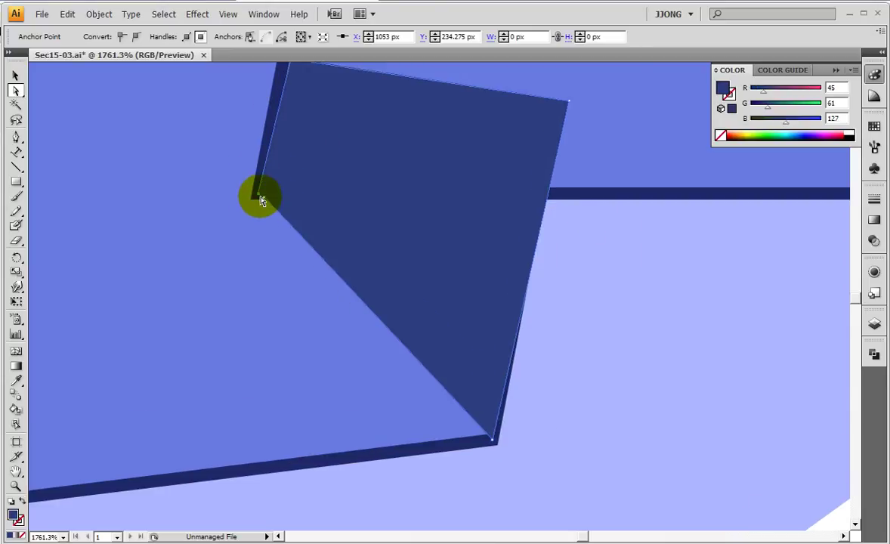
Pull the fold shape's top-right anchor slightly left to meet the banner edge
left_click(256, 204)
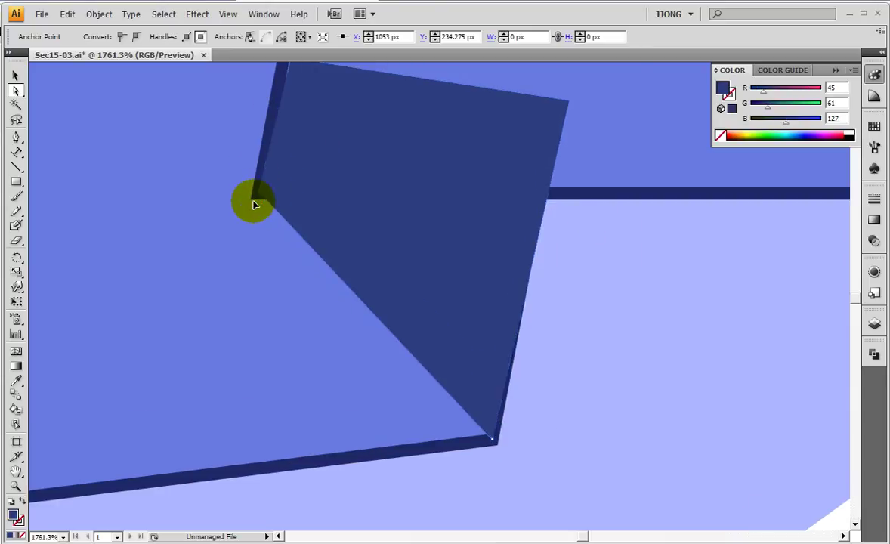
left_click(255, 204)
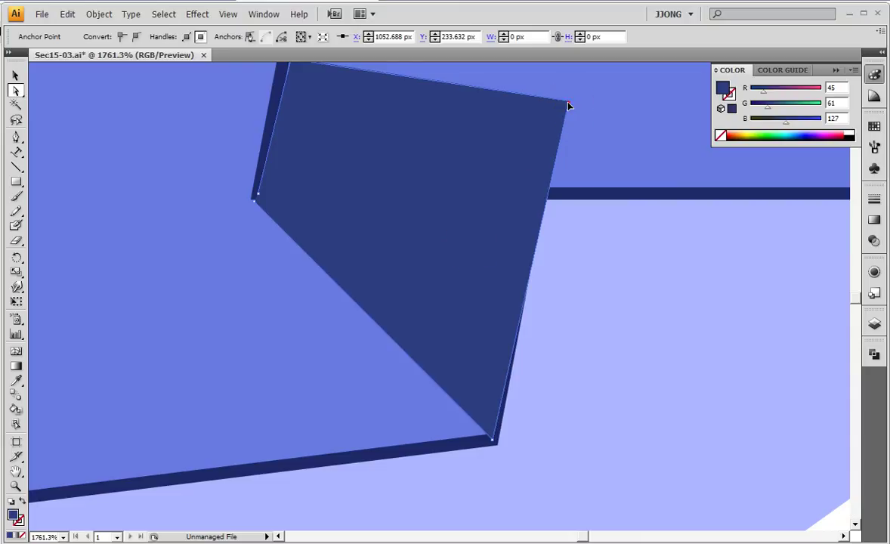
left_click_drag(569, 105, 555, 107)
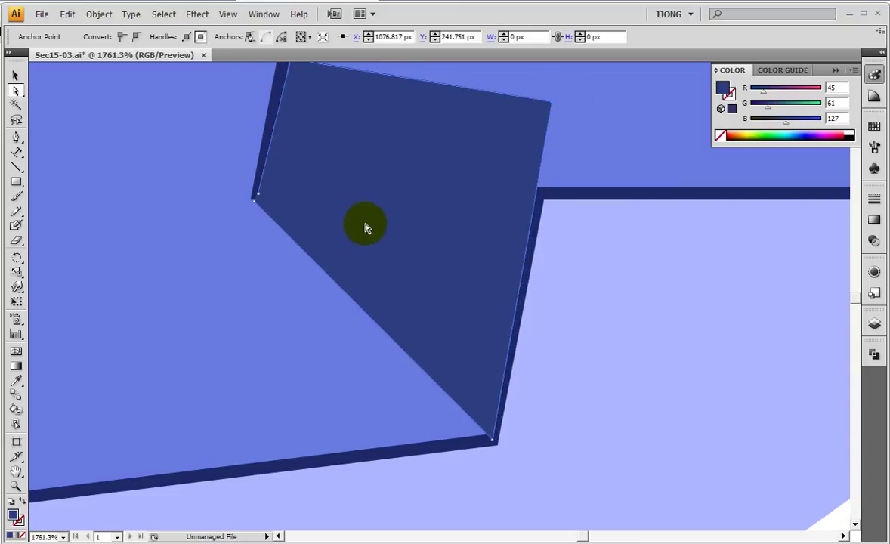
scroll(365, 227, "up", 2)
left_click(291, 124)
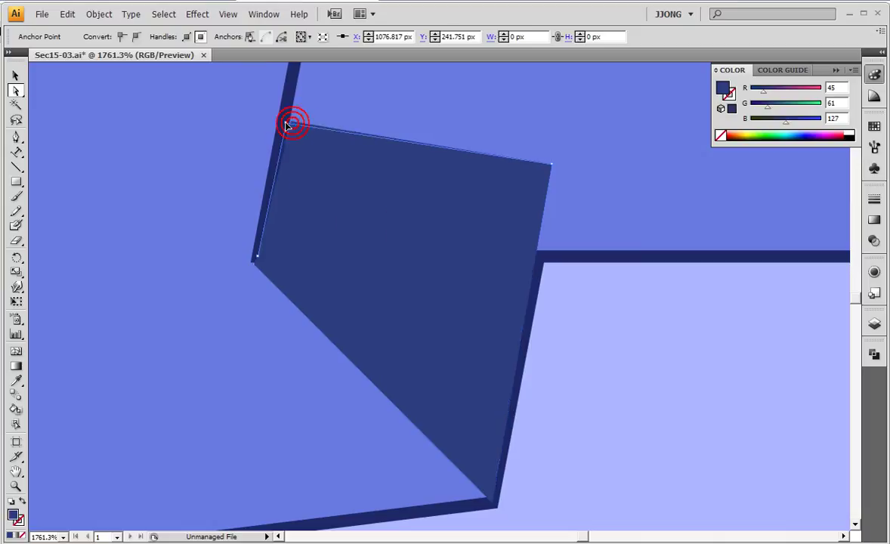
Send the navy fold shape backward behind the light-blue banner
right_click(441, 261)
mouse_move(467, 404)
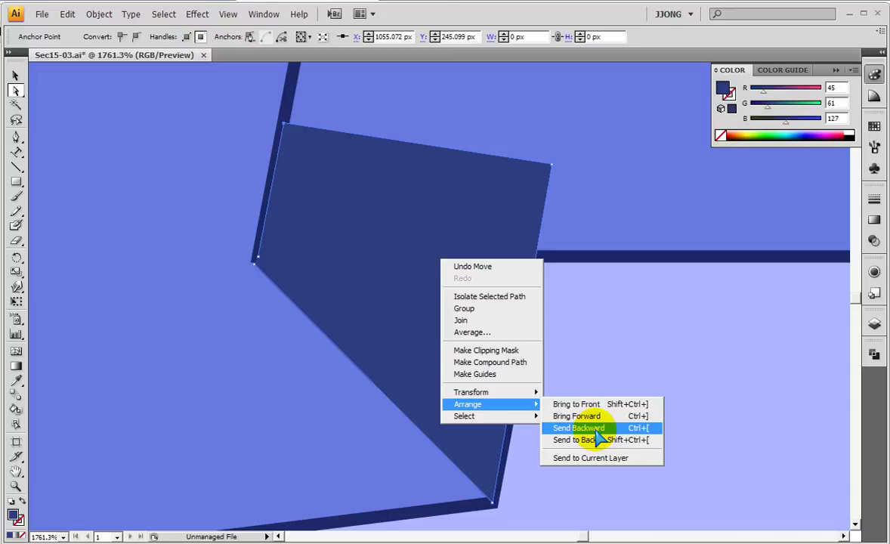
left_click(597, 429)
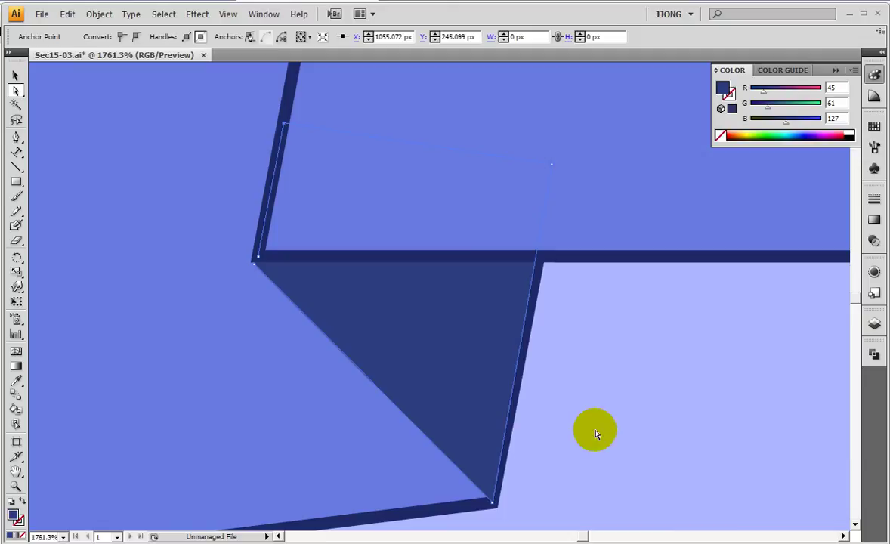
left_click(350, 464)
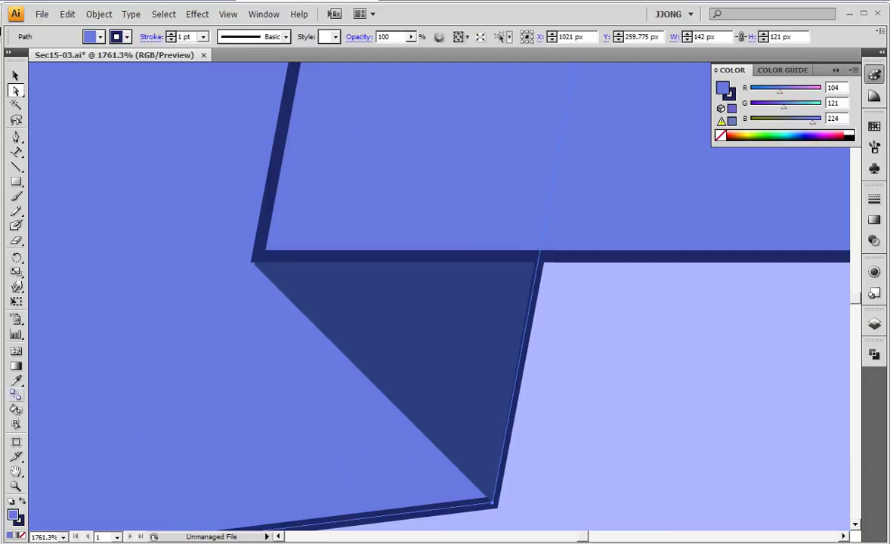
Zoom in on the right-hand badge and circle its left ribbon tail for emphasis
double_click(16, 486)
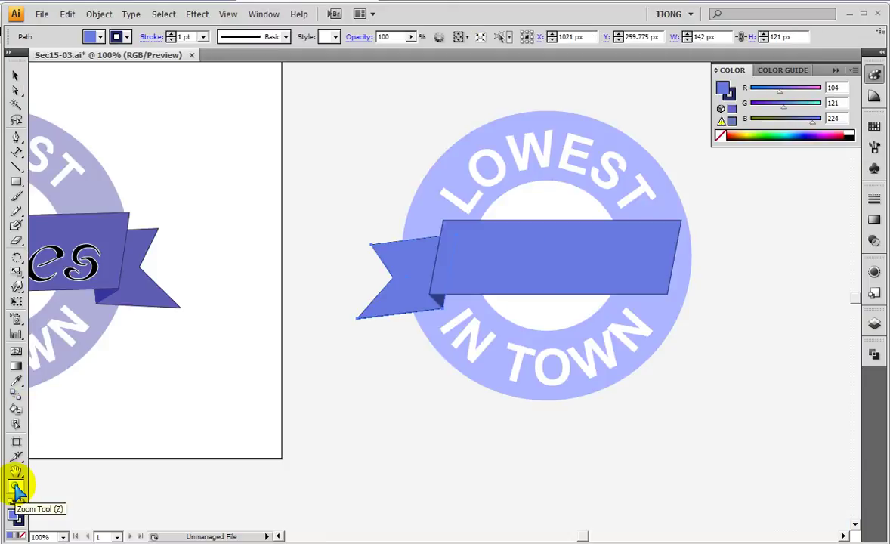
mouse_move(409, 307)
left_mouse_down()
mouse_move(656, 307)
mouse_move(272, 308)
left_mouse_up()
left_click(16, 485)
left_click_drag(218, 190, 742, 499)
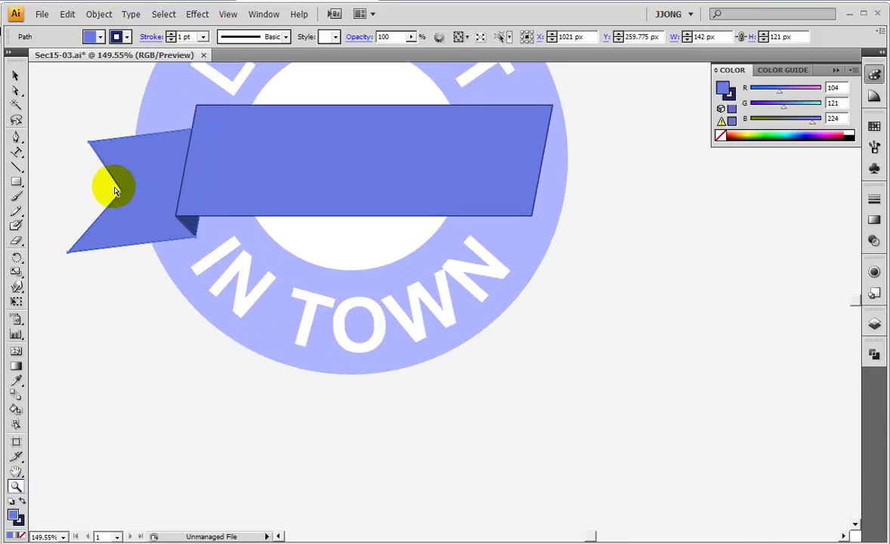
mouse_move(145, 259)
left_mouse_down()
mouse_move(89, 268)
mouse_move(139, 213)
mouse_move(208, 242)
mouse_move(185, 225)
mouse_move(179, 255)
left_mouse_up()
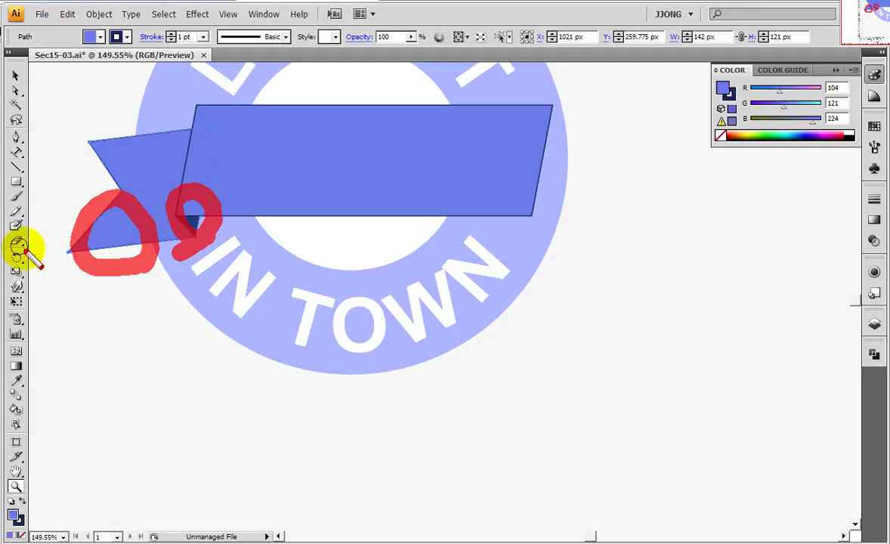
key("Escape")
Select the left ribbon tail and dark fold triangle together, then pick the Reflect Tool
key("v")
left_click(124, 232)
left_click(195, 229)
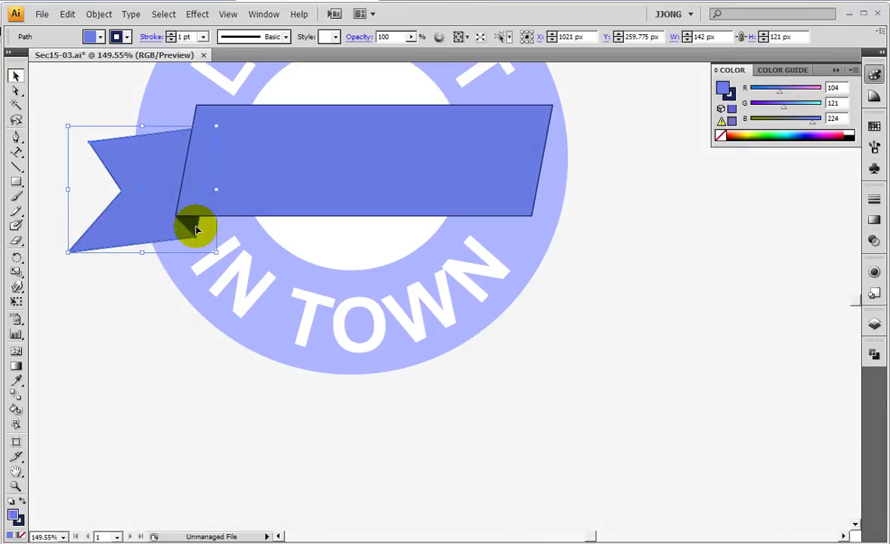
left_click(136, 235, "shift")
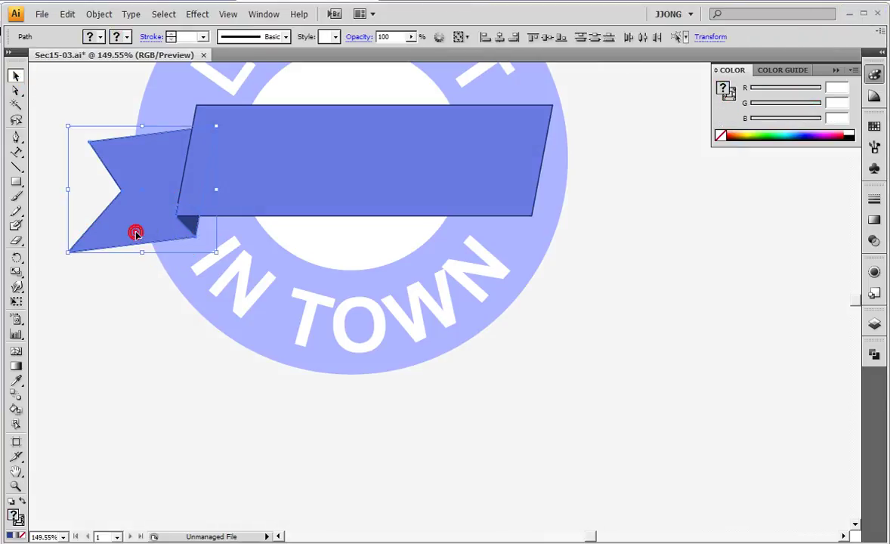
left_click(16, 258)
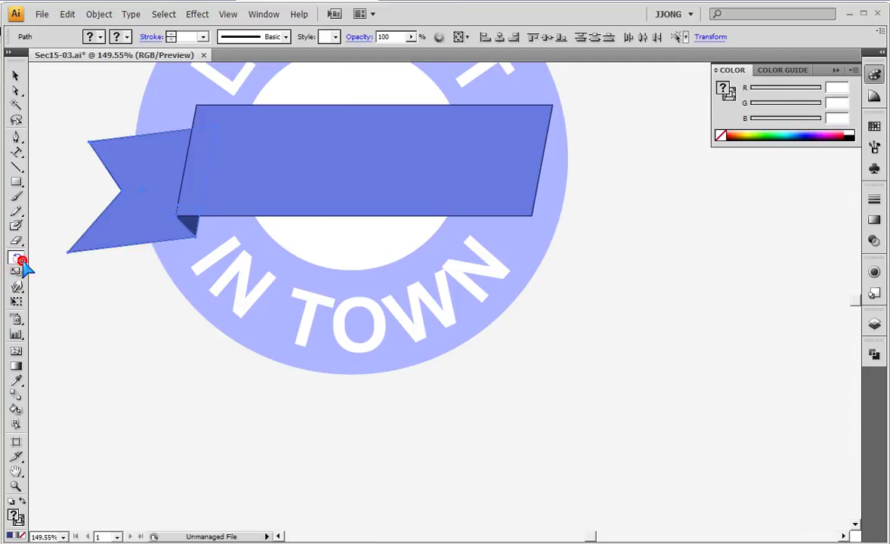
left_click_drag(13, 259, 86, 271)
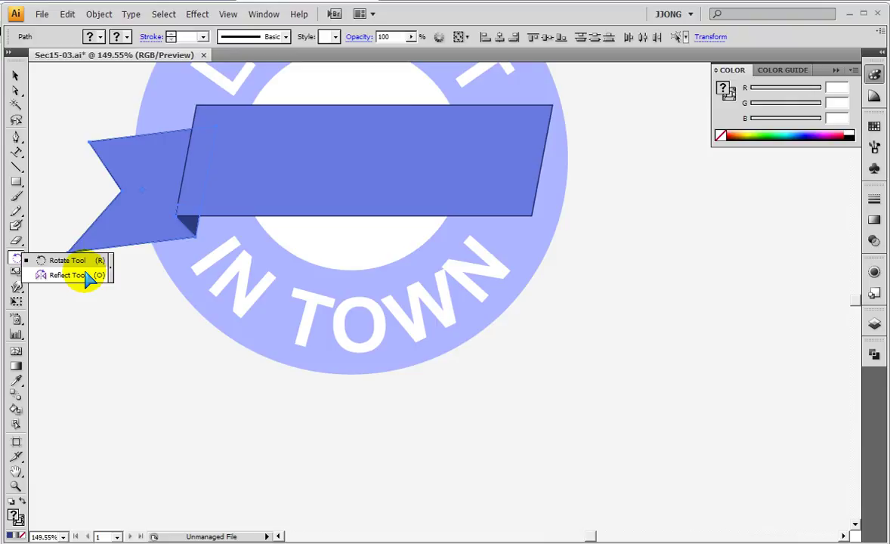
left_click_drag(86, 277, 86, 277)
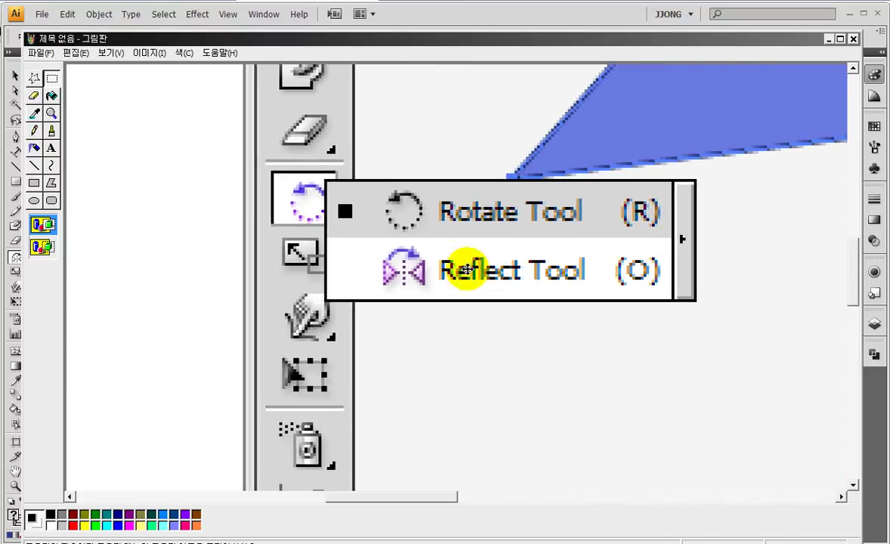
Ring the Reflect Tool entry in red on the Paint screenshot
left_click_drag(374, 240, 326, 221)
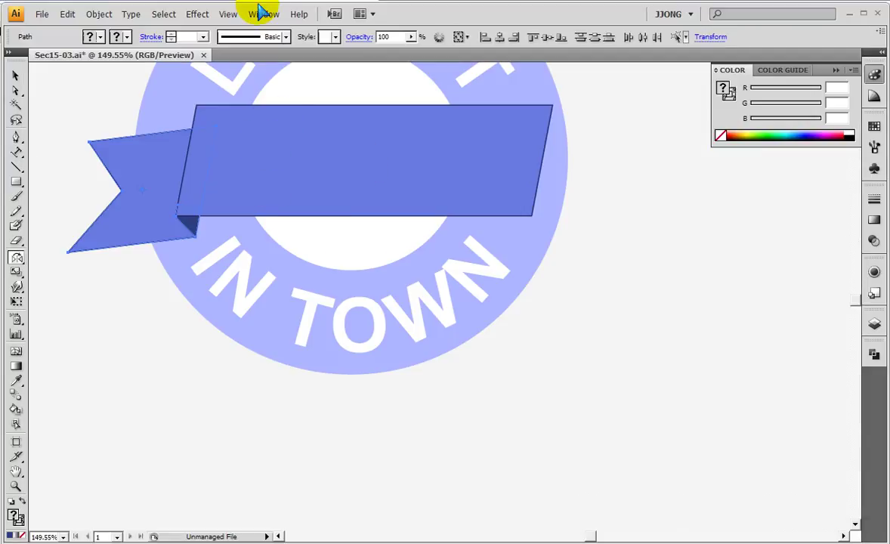
Reflect a copy of the tail and fold across the badge centre onto the banner's right end
key("ctrl+t")
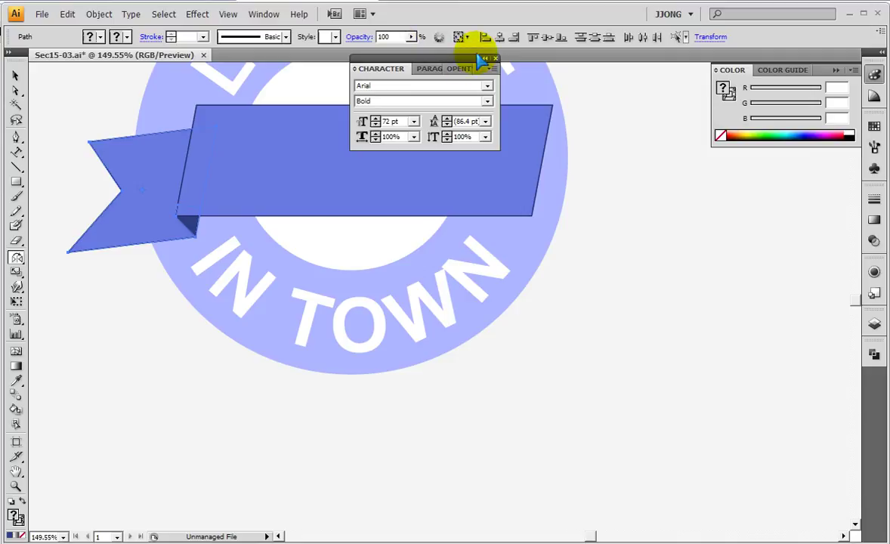
left_click(496, 58)
key("ctrl+y")
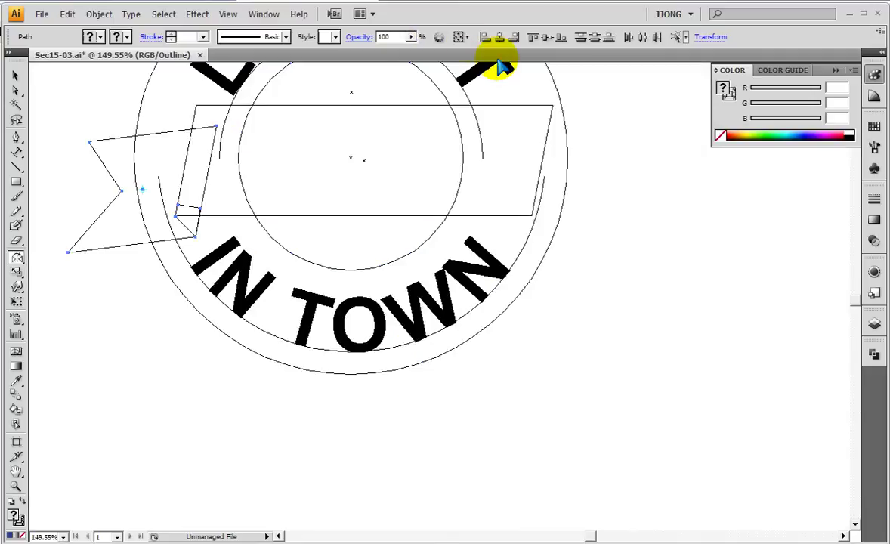
left_click(349, 159, "alt")
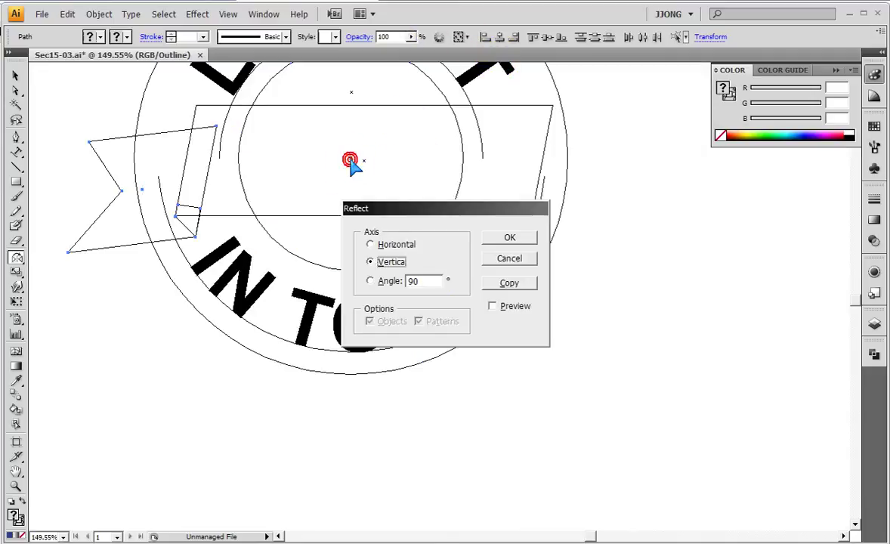
left_click(491, 306)
left_click(491, 306)
left_click(491, 306)
left_click_drag(355, 212, 237, 245)
left_click(403, 320)
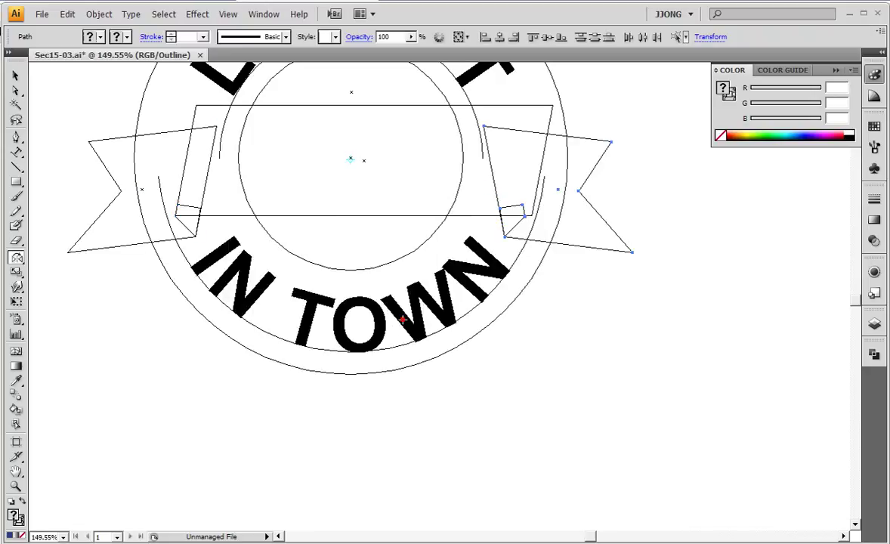
key("ctrl+y")
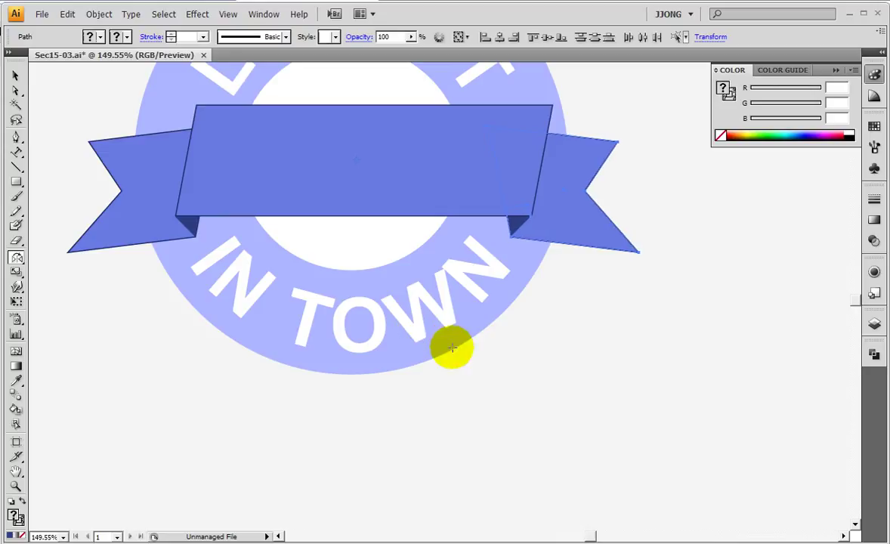
Deselect the tail and bring the finished example badge into view at 100% zoom
left_click(586, 408)
mouse_move(240, 369)
left_mouse_down()
mouse_move(413, 451)
mouse_move(690, 461)
left_mouse_up()
mouse_move(783, 400)
left_mouse_down()
mouse_move(799, 400)
mouse_move(364, 395)
left_mouse_up()
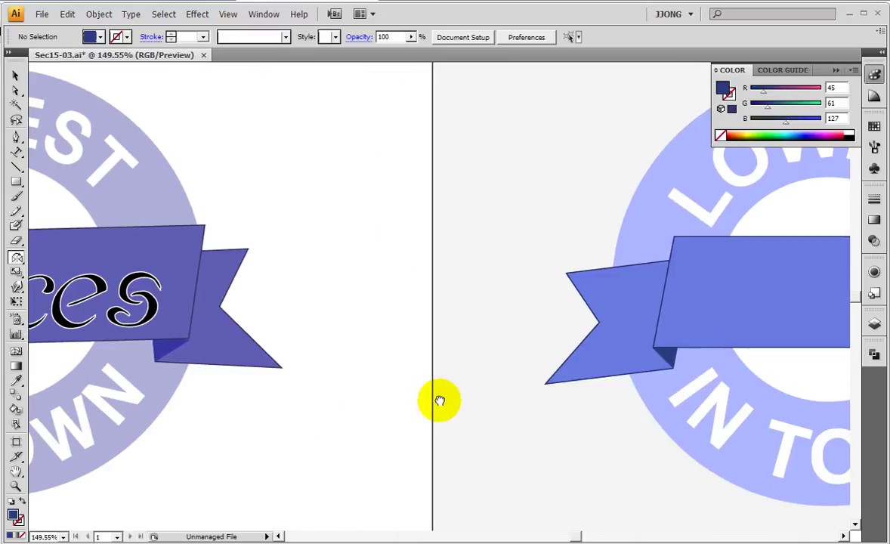
key("ctrl+1")
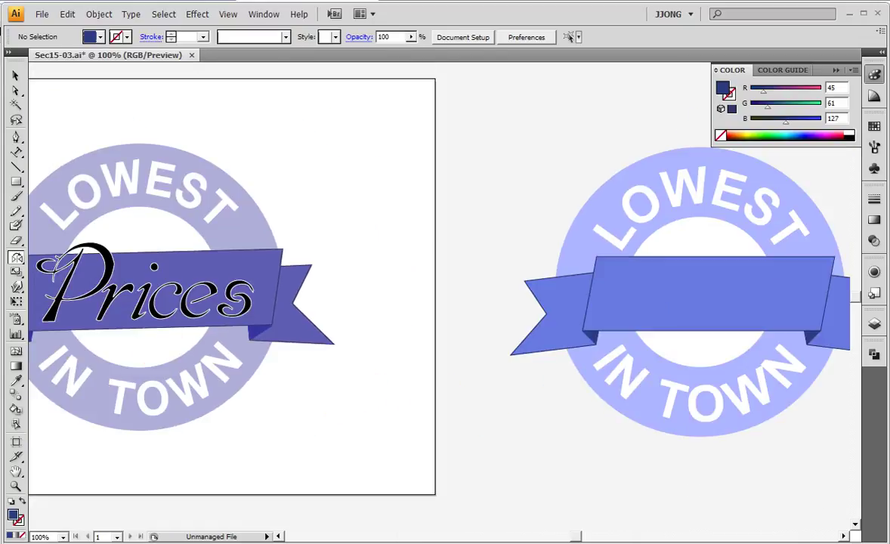
Type 'Prices' above the example badge, retyping it to fix the inverted capitals
left_click_drag(16, 151, 72, 157)
left_click(327, 162)
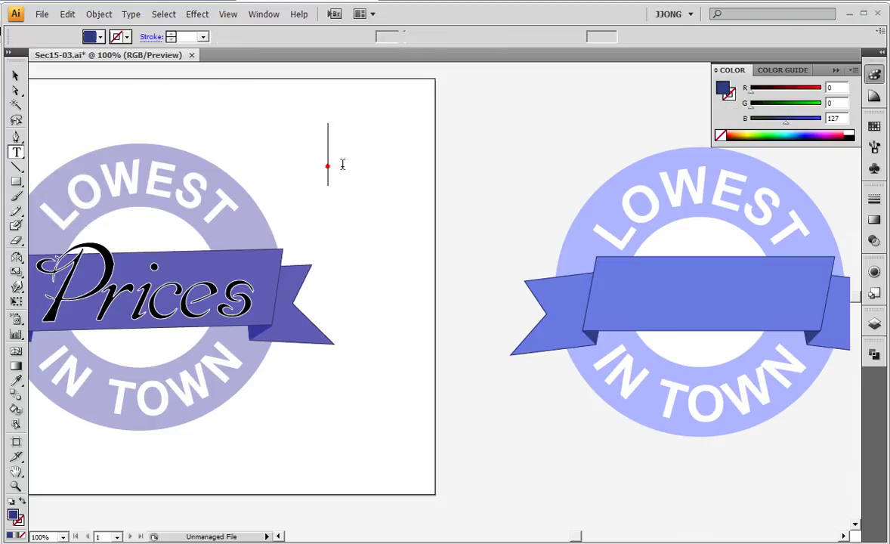
type("pRIC")
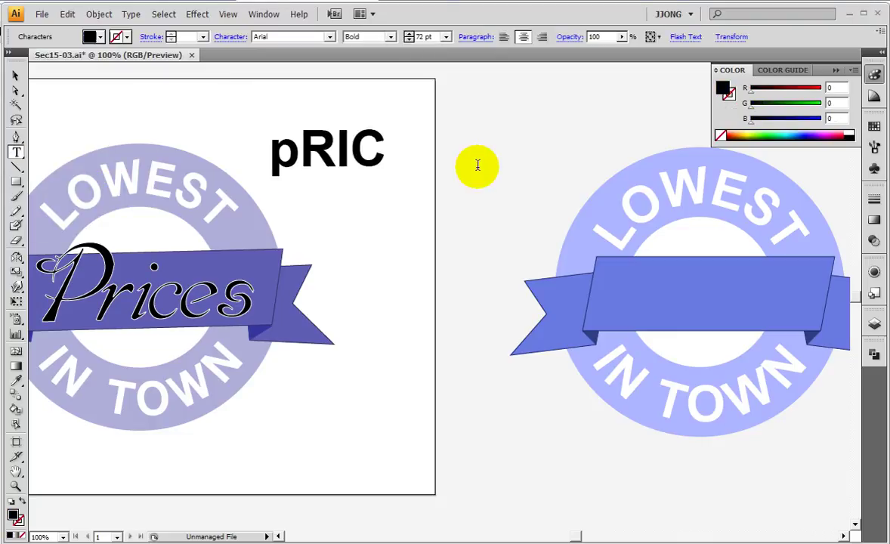
type("ES")
key("ctrl+a")
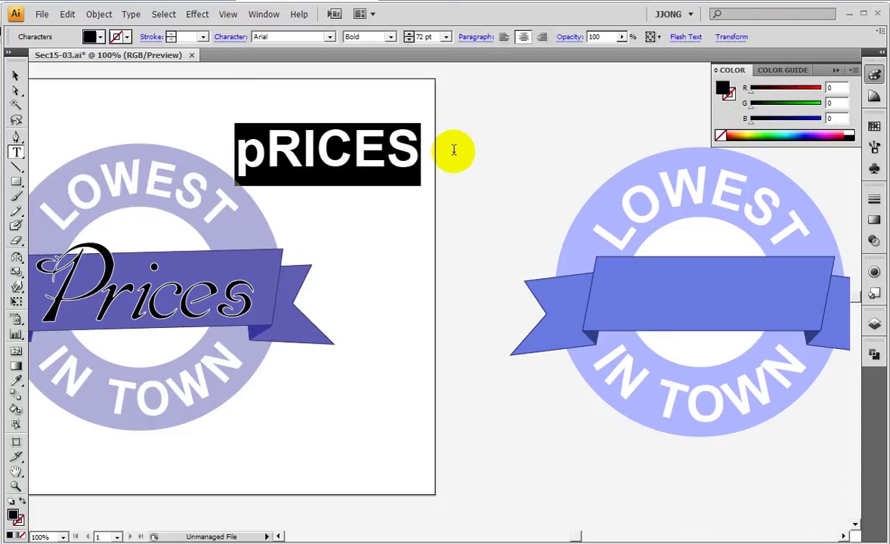
type("Prices")
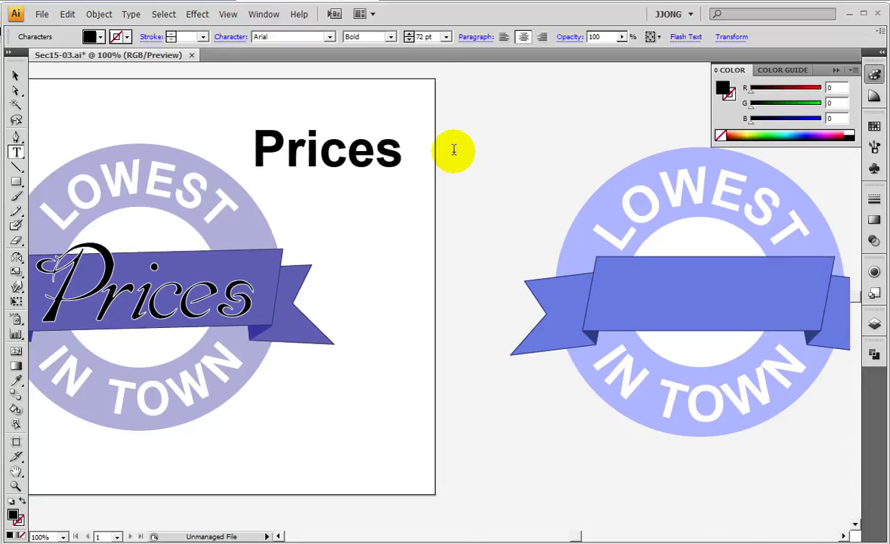
left_click(16, 76)
Move Prices right and try applying Bickham Script Pro from the font list
left_click_drag(261, 137, 314, 143)
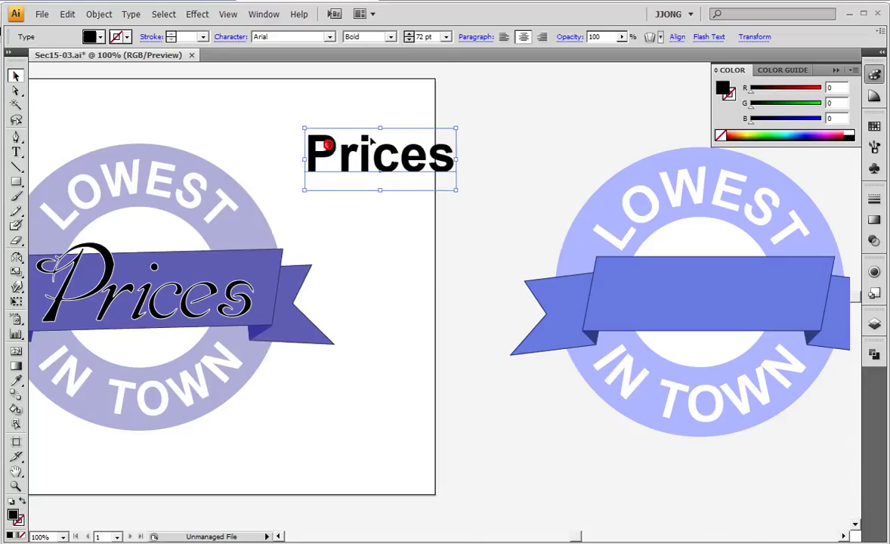
left_click(329, 37)
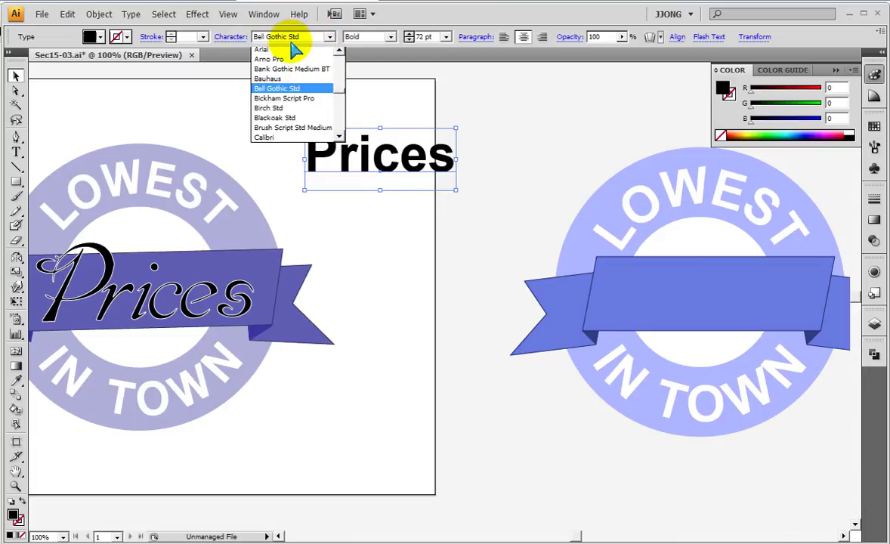
left_click(281, 36)
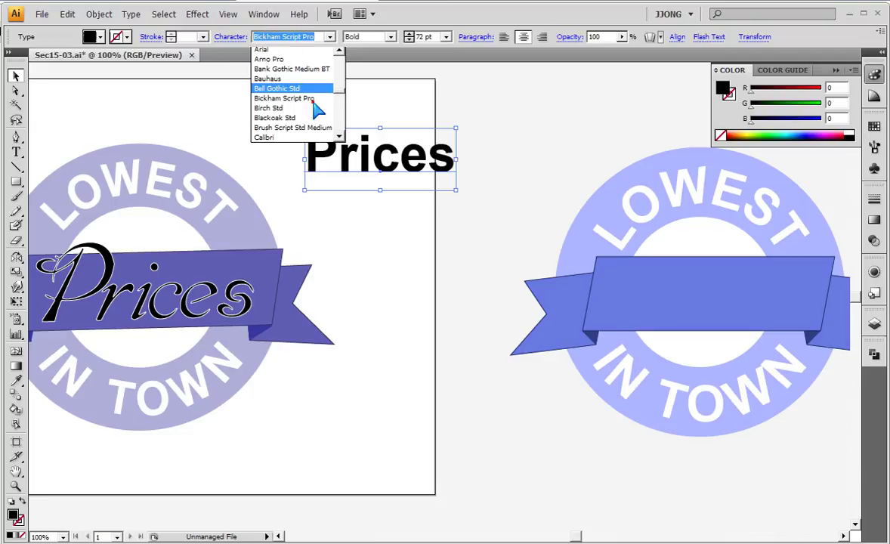
left_click(294, 33)
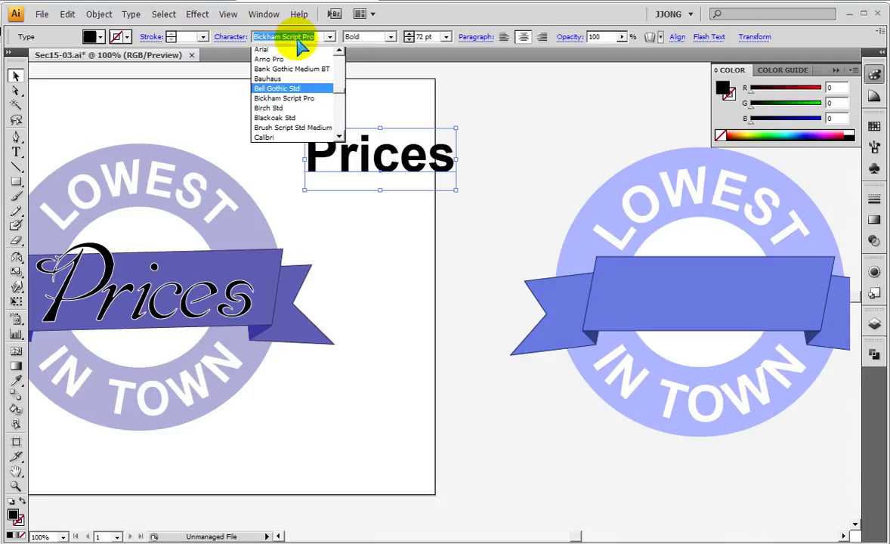
left_click(313, 99)
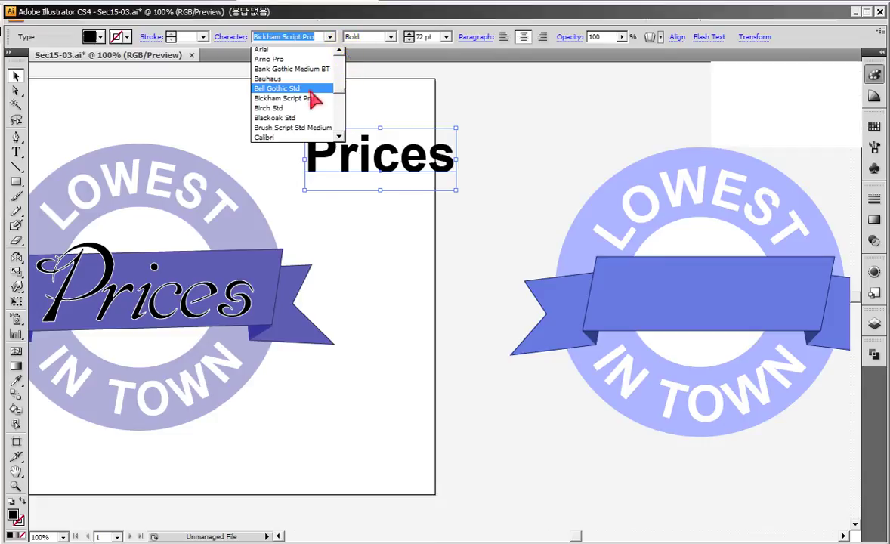
left_click(280, 102)
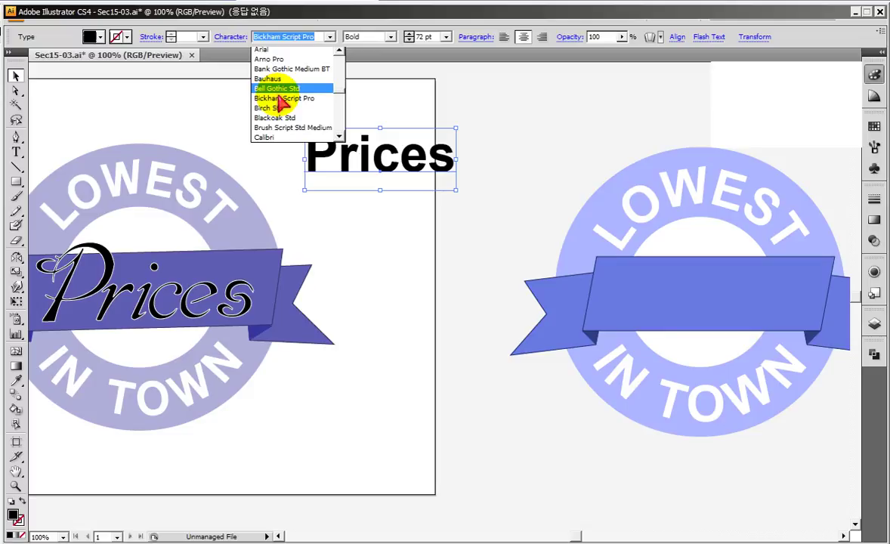
left_click(281, 104)
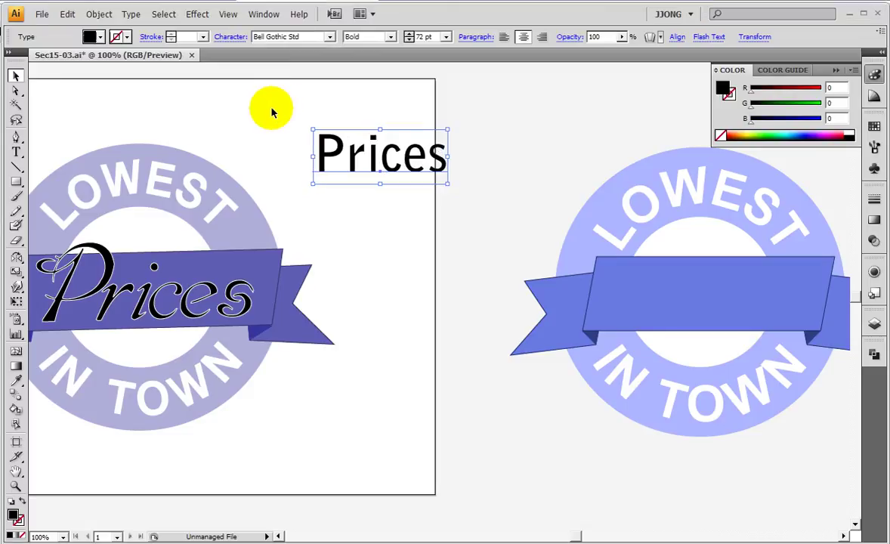
Preview fonts on Prices (Birch Std, Bank Gothic and others) and settle on Arno Pro Semibold
left_click(289, 36)
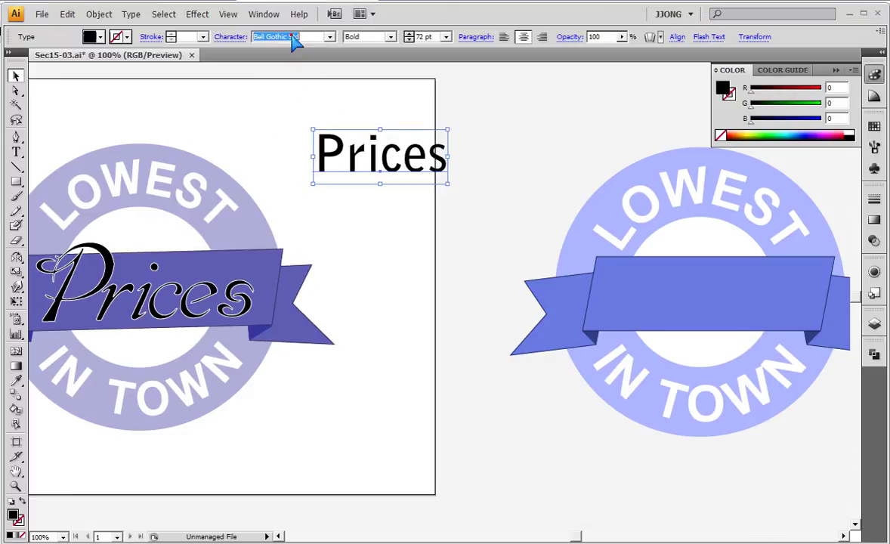
key("Down")
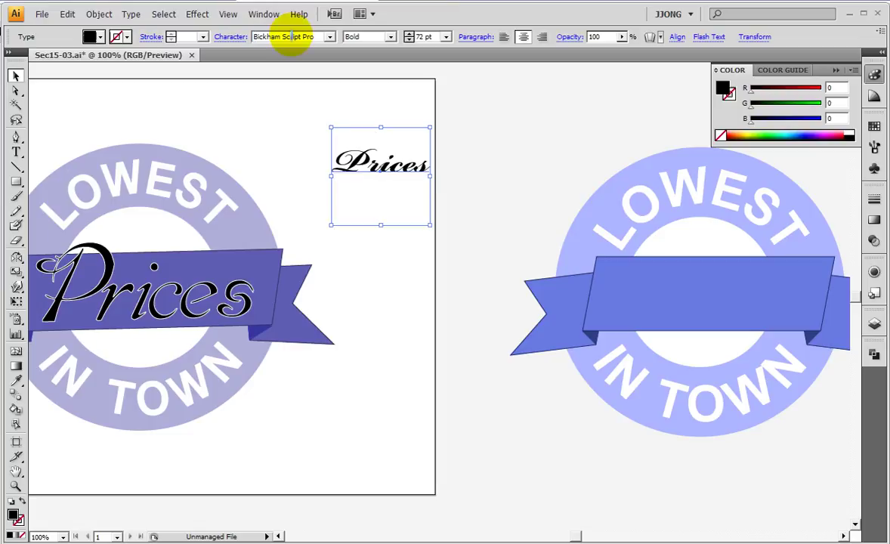
key("Down")
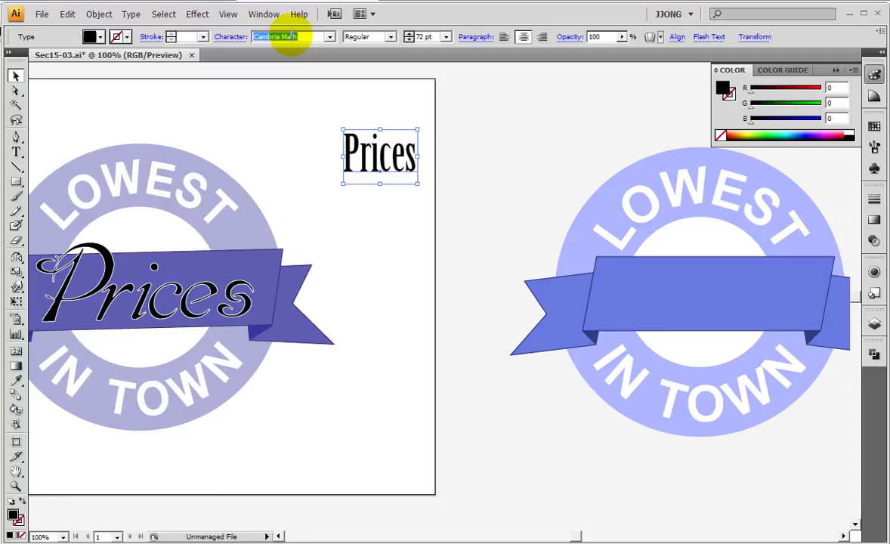
type("Bank Gothic Medium B")
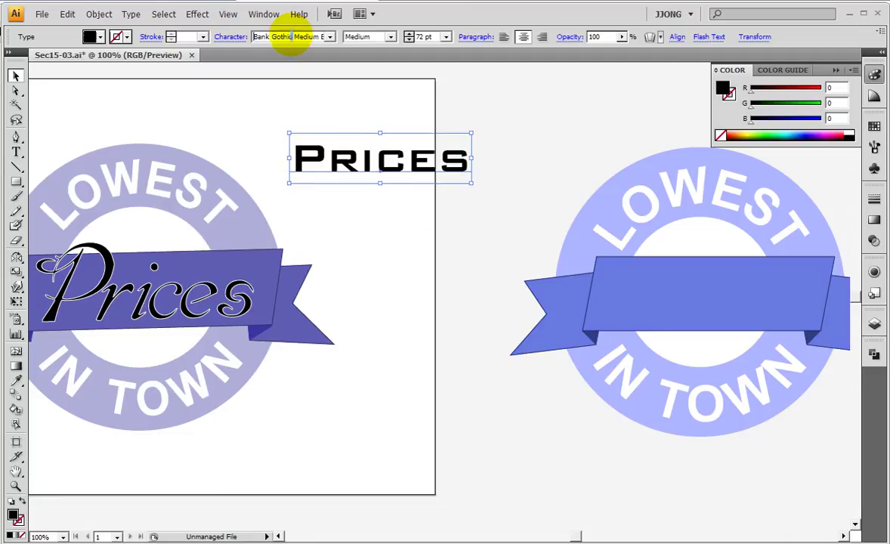
type("04b_19")
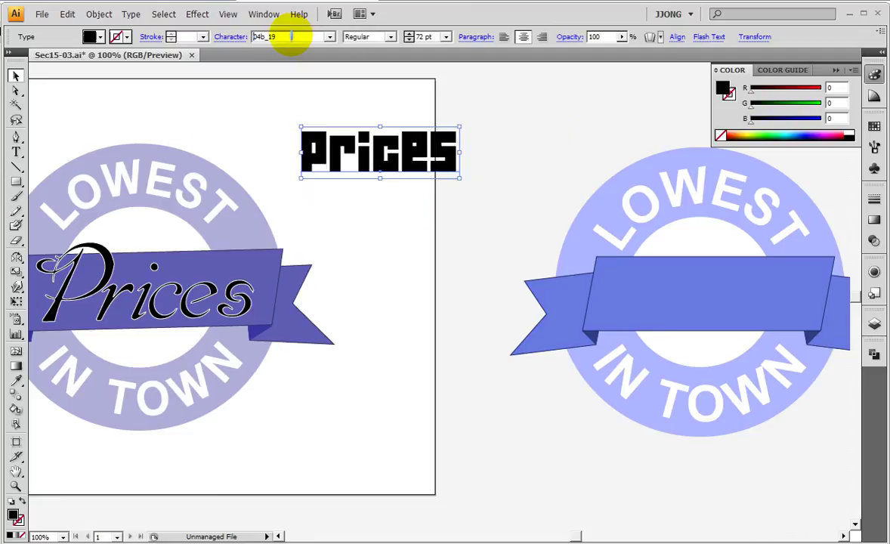
key("Down")
key("Down")
key("Down")
key("Down")
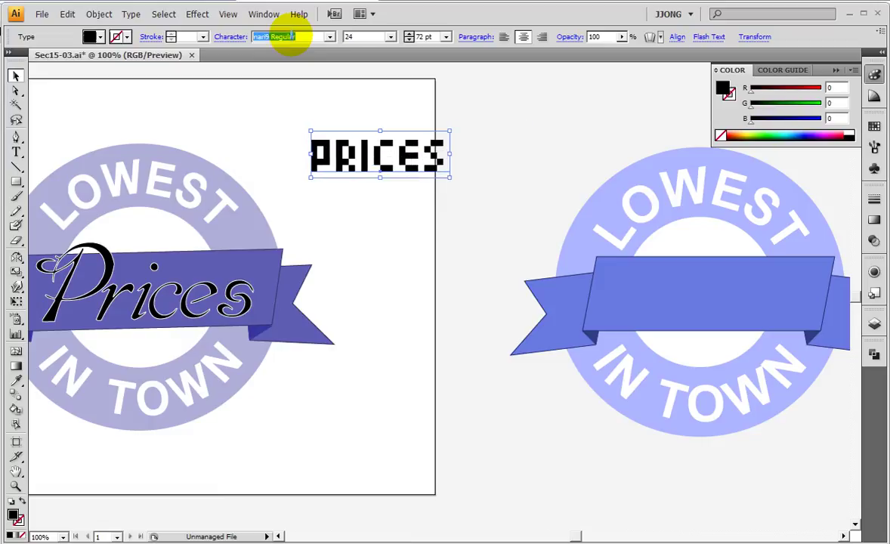
key("Down")
key("Down")
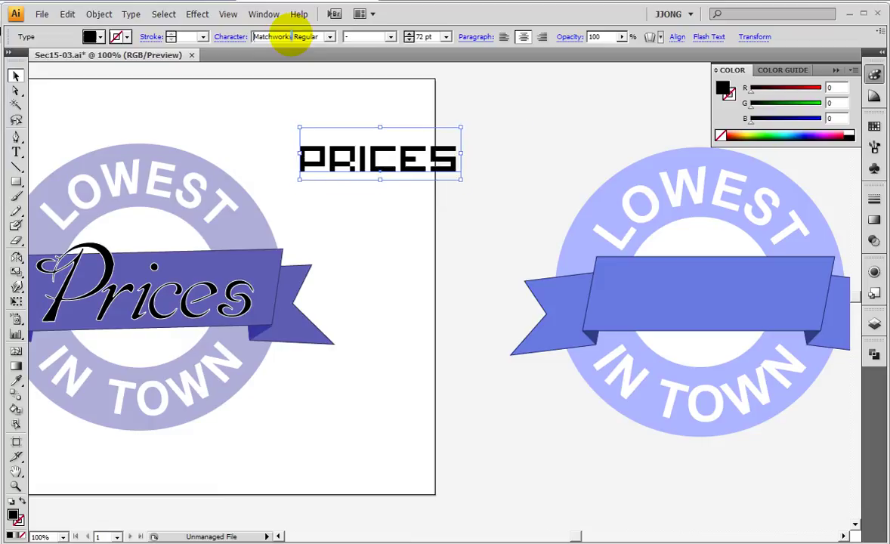
key("Down")
key("Down")
key("Down")
key("Down")
key("Down")
key("Down")
key("Down")
key("Down")
key("Down")
key("Down")
key("Down")
key("Down")
key("Up")
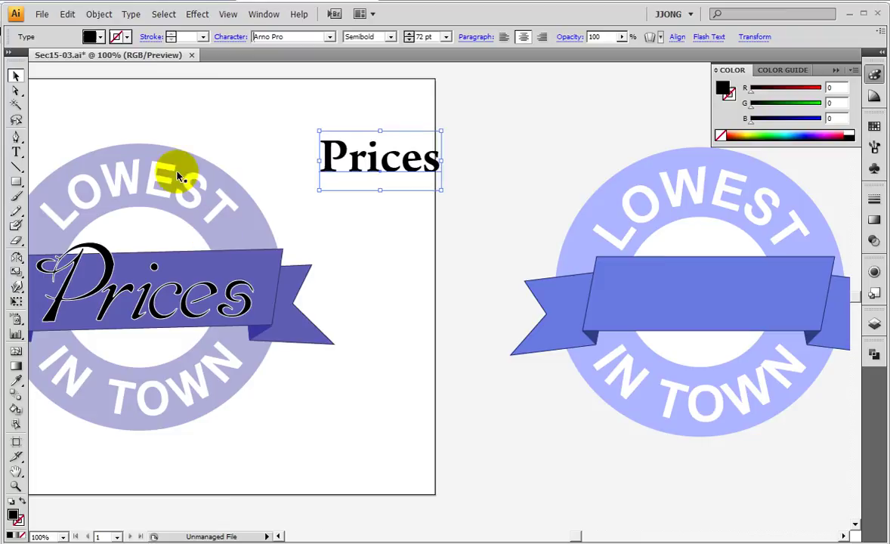
Make Prices Semibold Italic, enlarge it, and move it onto the right-hand ribbon
left_click(391, 36)
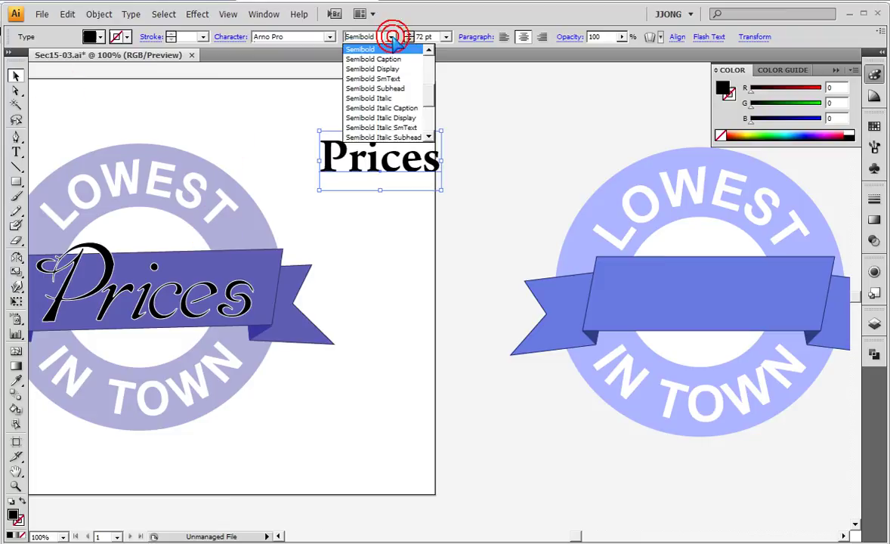
left_click(387, 118)
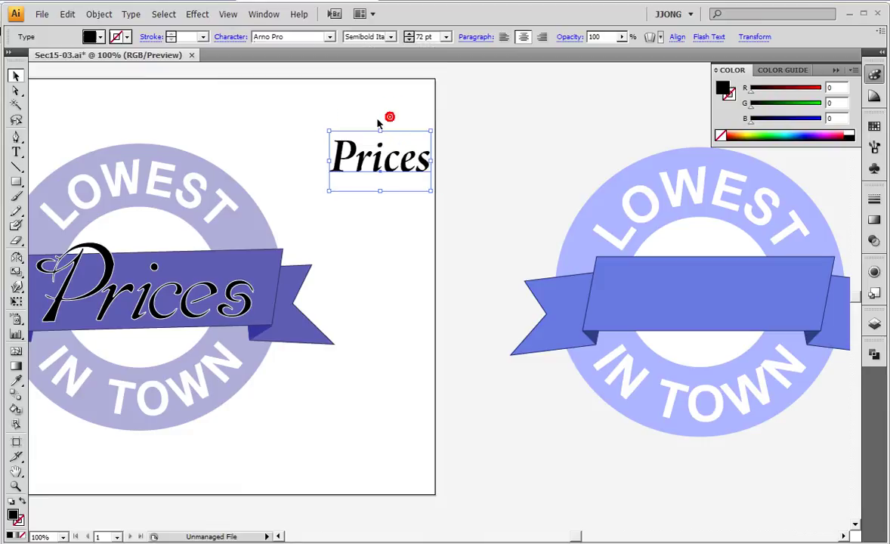
mouse_move(431, 190)
left_mouse_down()
mouse_move(515, 214)
mouse_move(553, 211)
left_mouse_up()
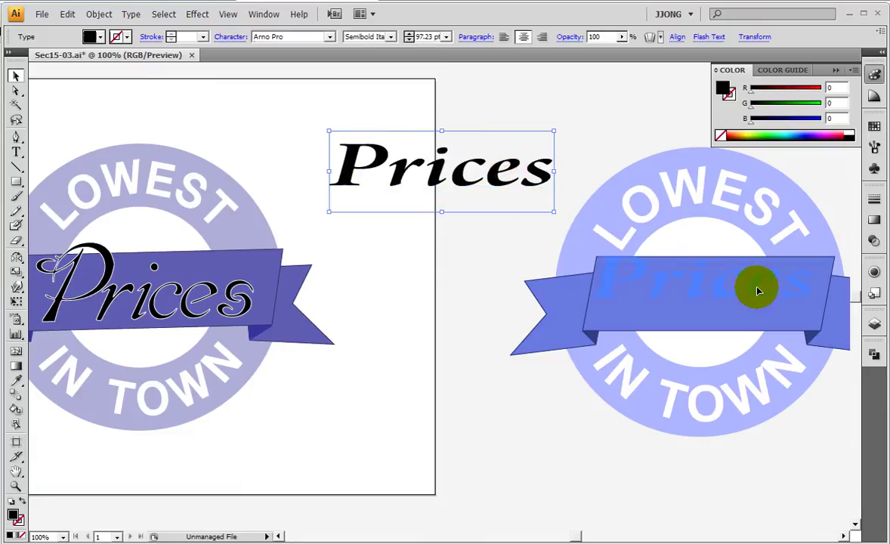
left_click_drag(758, 291, 759, 293)
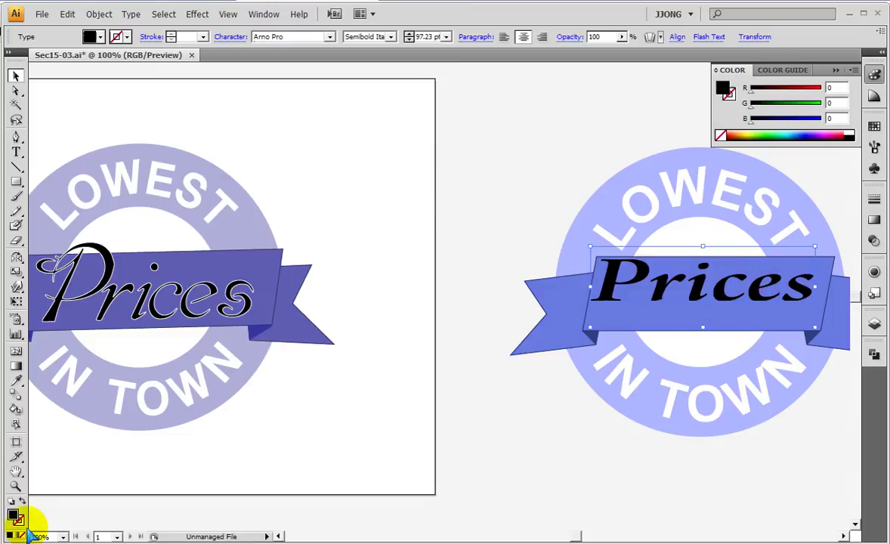
Make Prices black with a white outline, stretch it taller, and nudge it lower on the ribbon
left_click(11, 502)
left_click(24, 500)
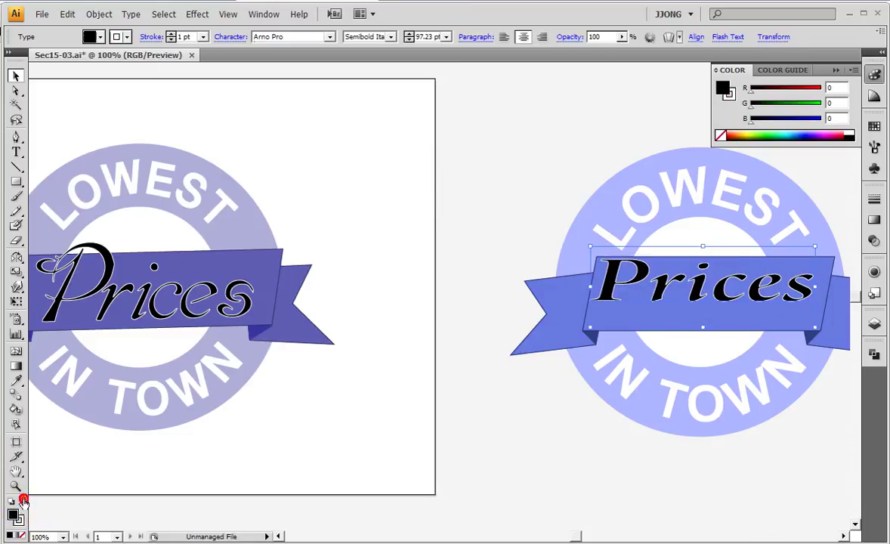
left_click_drag(681, 292, 684, 299)
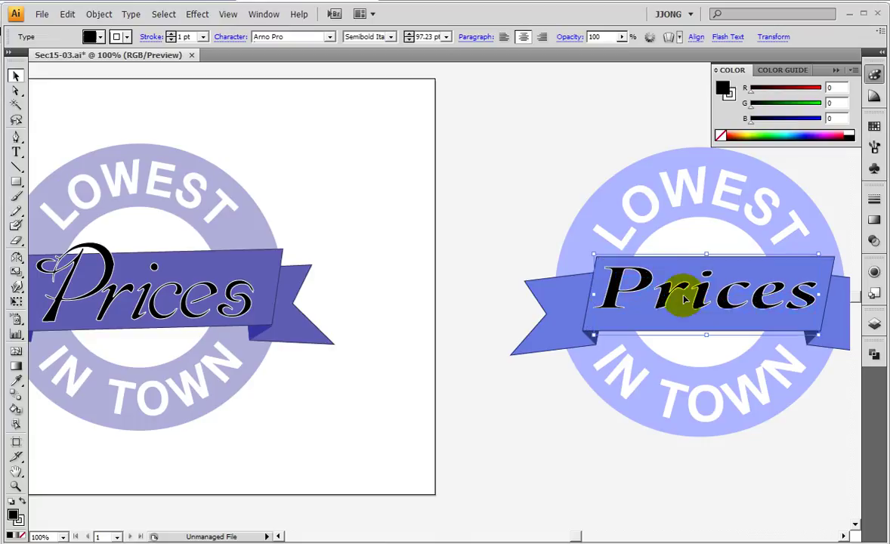
left_click_drag(705, 254, 705, 242)
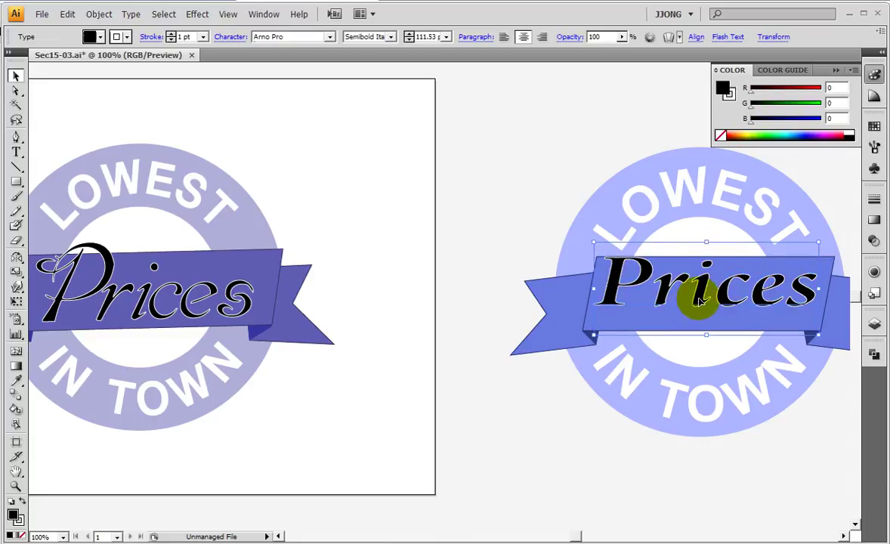
left_click_drag(700, 301, 703, 307)
Set the P of Prices to a 200 pt font size
left_click(16, 151)
left_click_drag(597, 291, 653, 291)
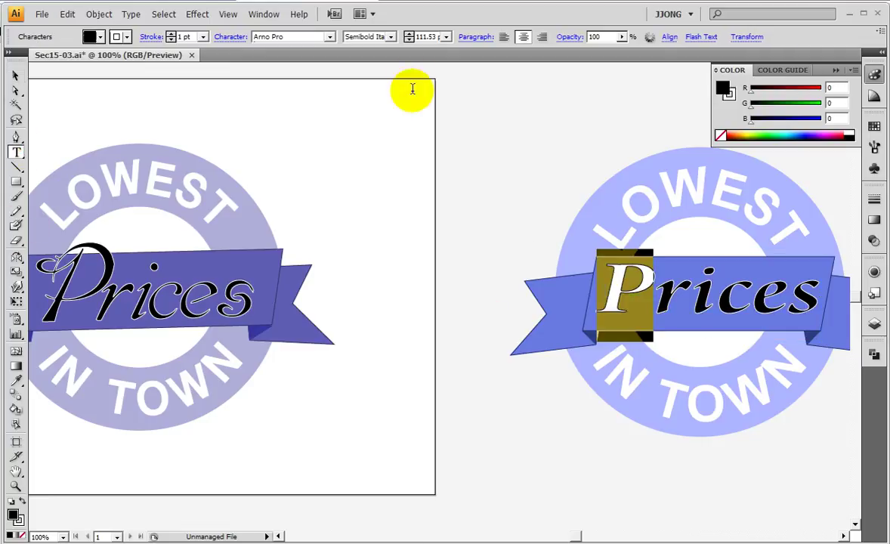
left_click(422, 36)
type("200")
key("Return")
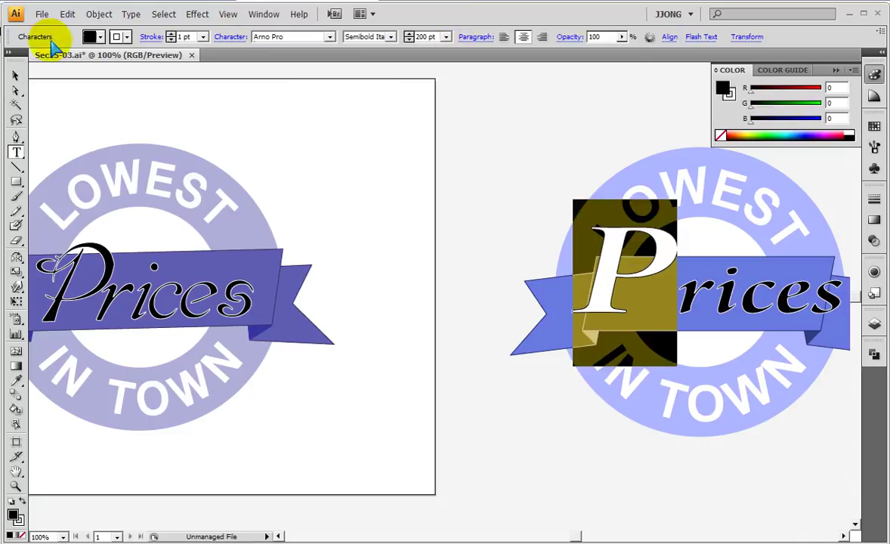
Shift Prices left on the ribbon and reselect the enlarged P
left_click(17, 78)
left_click(574, 199)
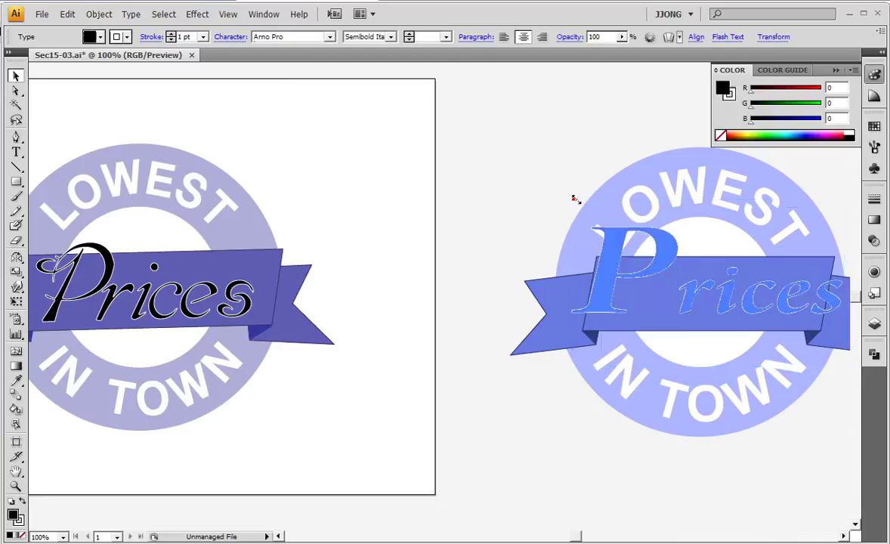
left_click_drag(721, 296, 694, 297)
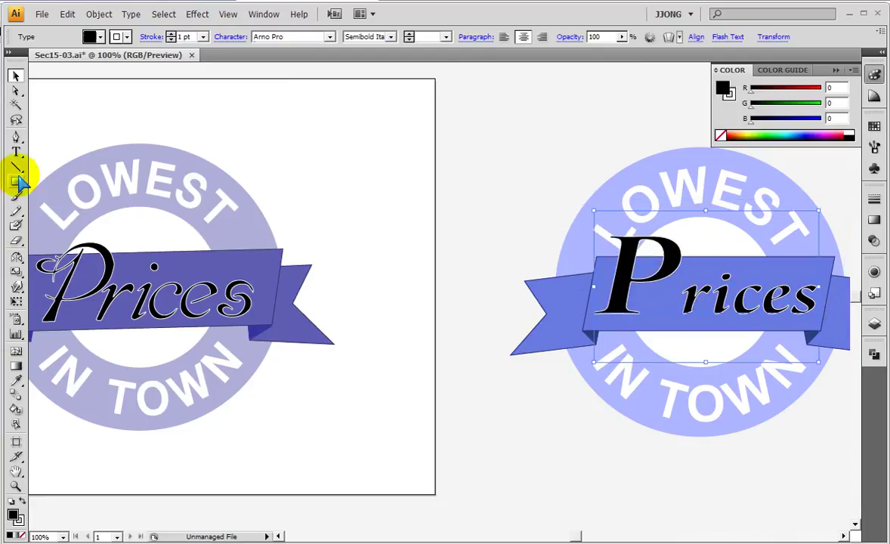
left_click(16, 152)
double_click(619, 287)
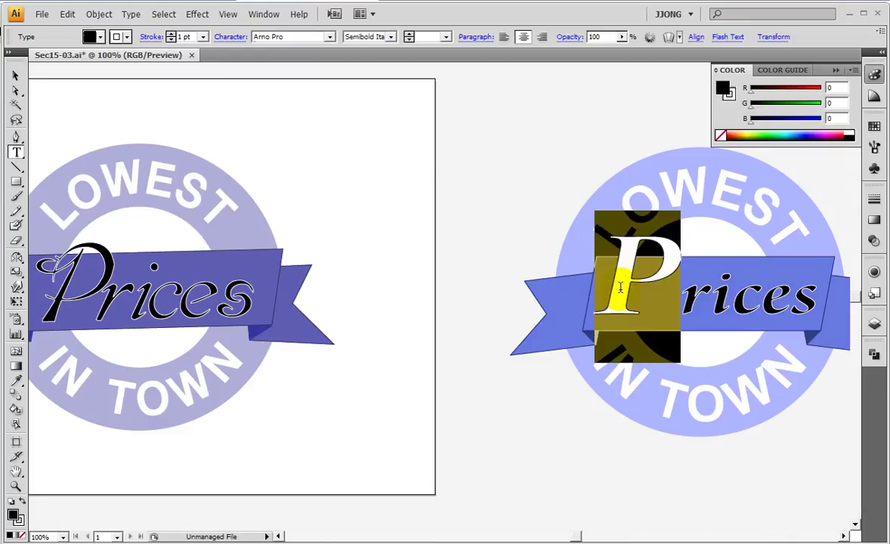
Tighten the enlarged P's tracking to -1
left_click(473, 37)
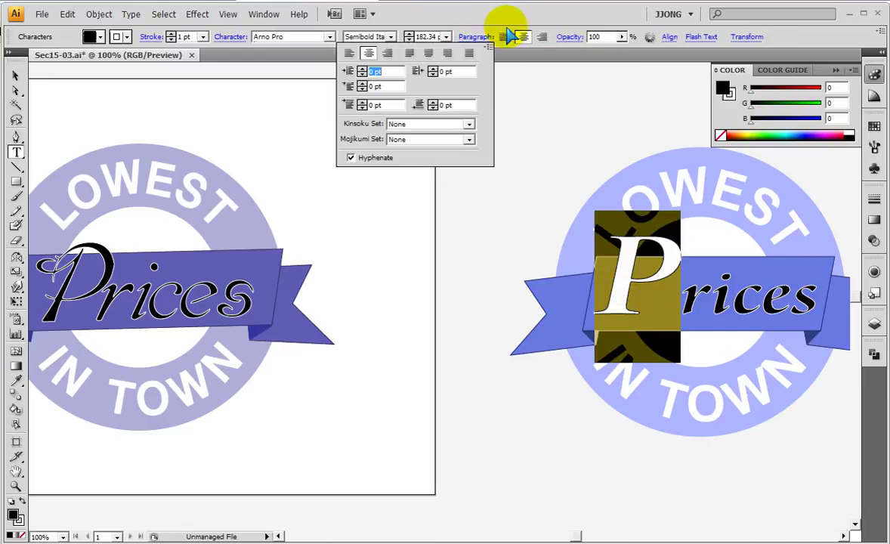
left_click(231, 36)
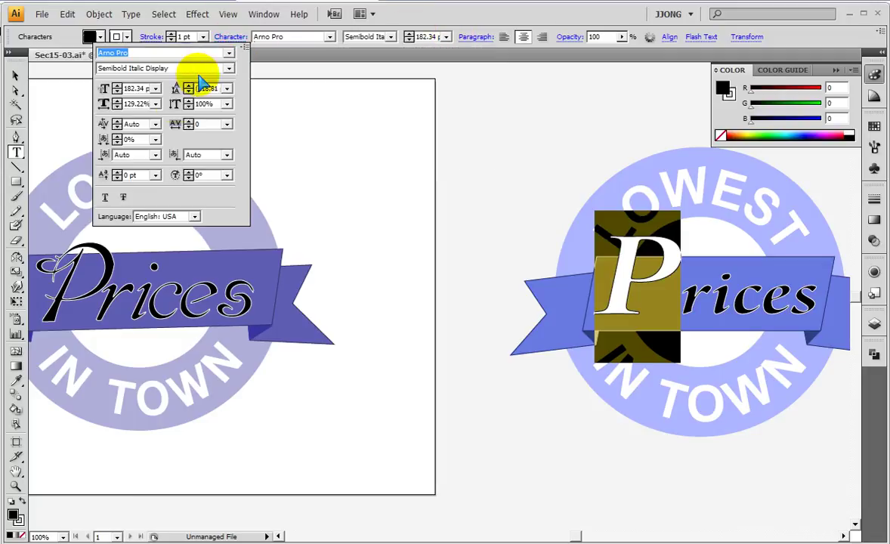
left_click(202, 124)
type("-100")
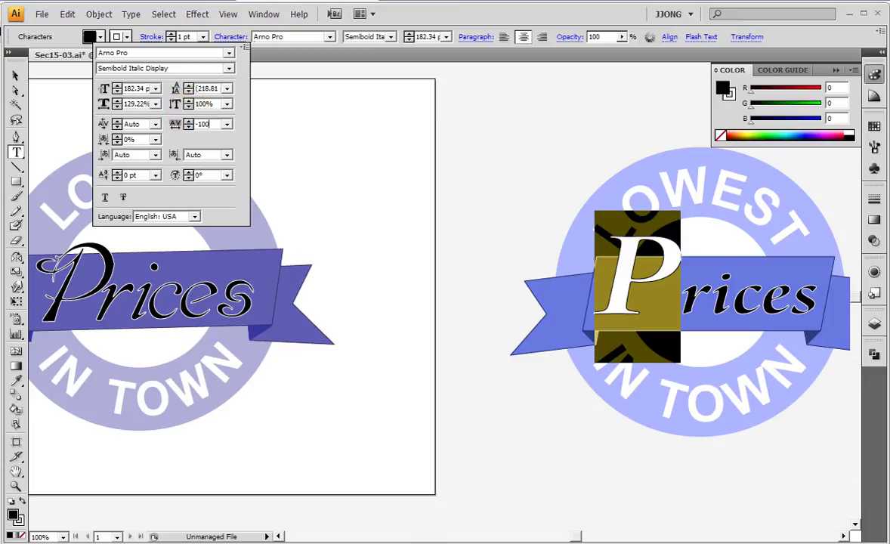
key("Return")
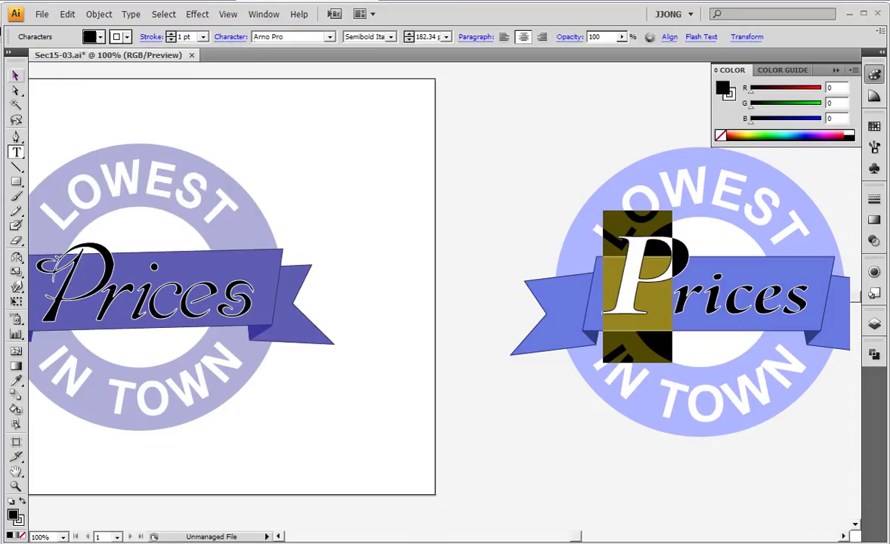
Move Prices lower so it sits centred on the right-hand ribbon
left_click(16, 76)
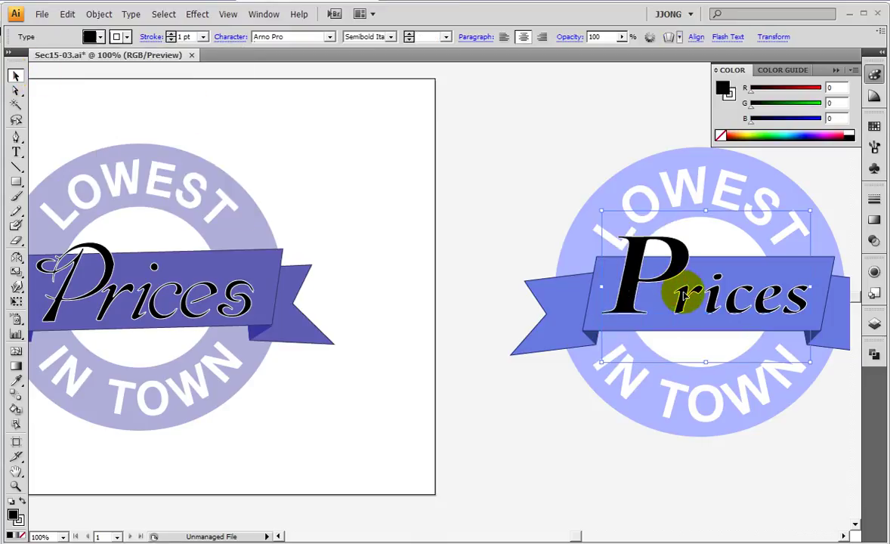
left_click_drag(683, 297, 678, 293)
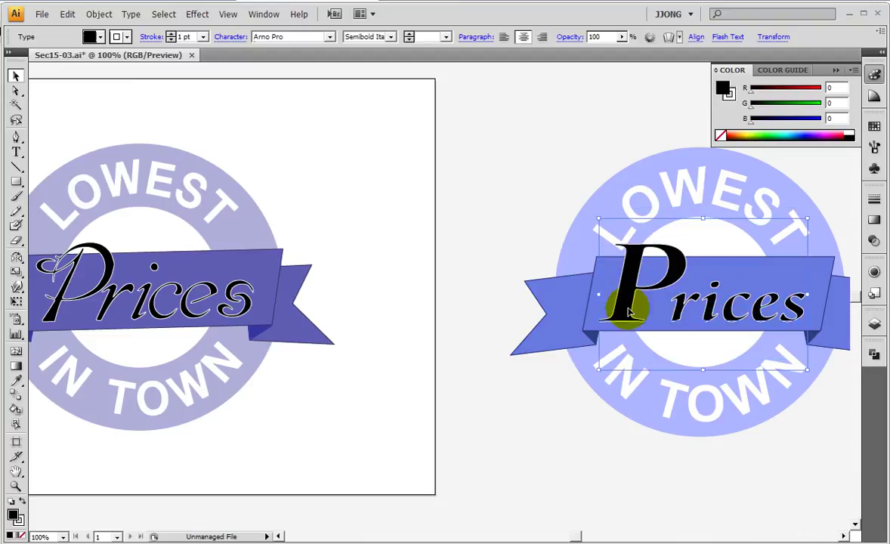
left_click_drag(677, 297, 678, 309)
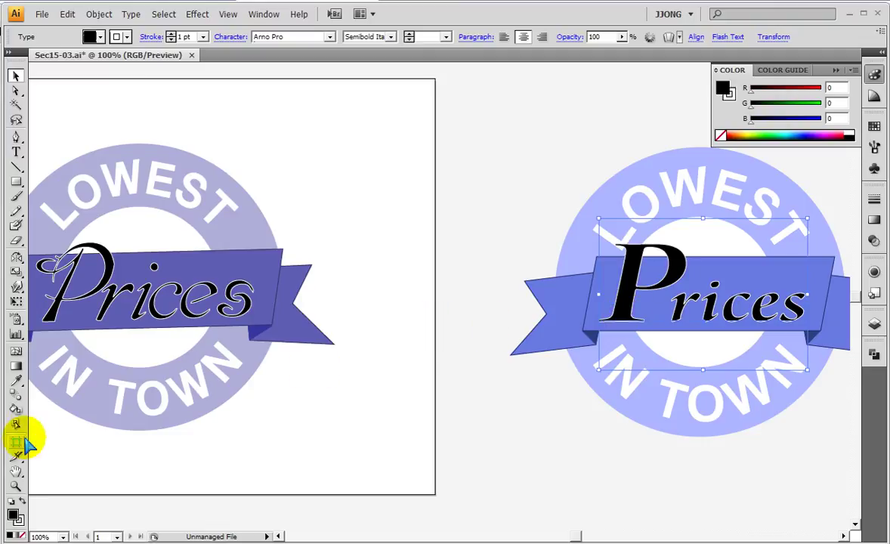